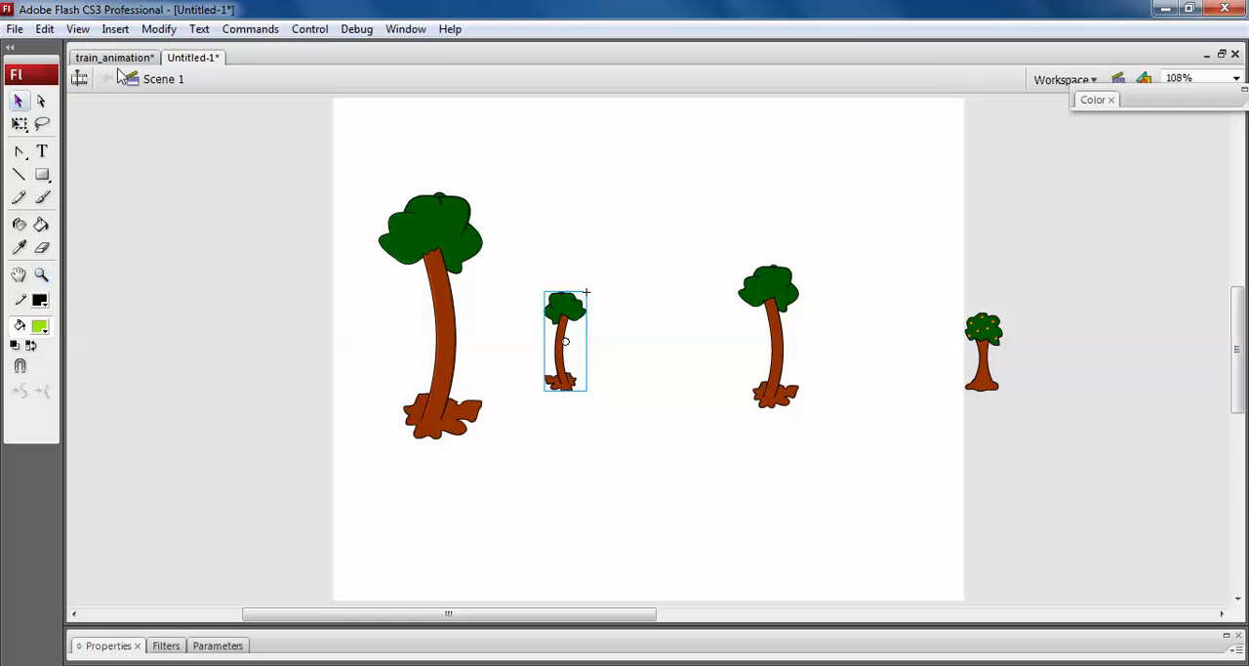
Copy all the trees in Untitled-1 and add a layer named "trees" above the clouds layer in train_animation.
key("ctrl+a")
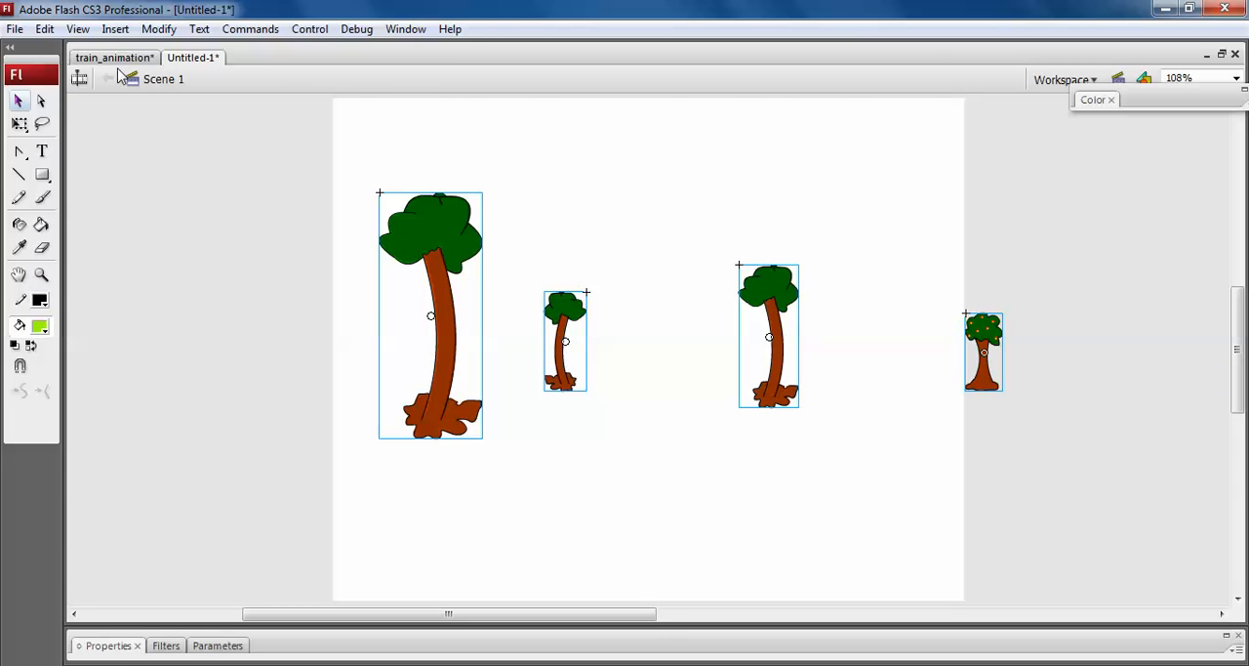
left_click(114, 58)
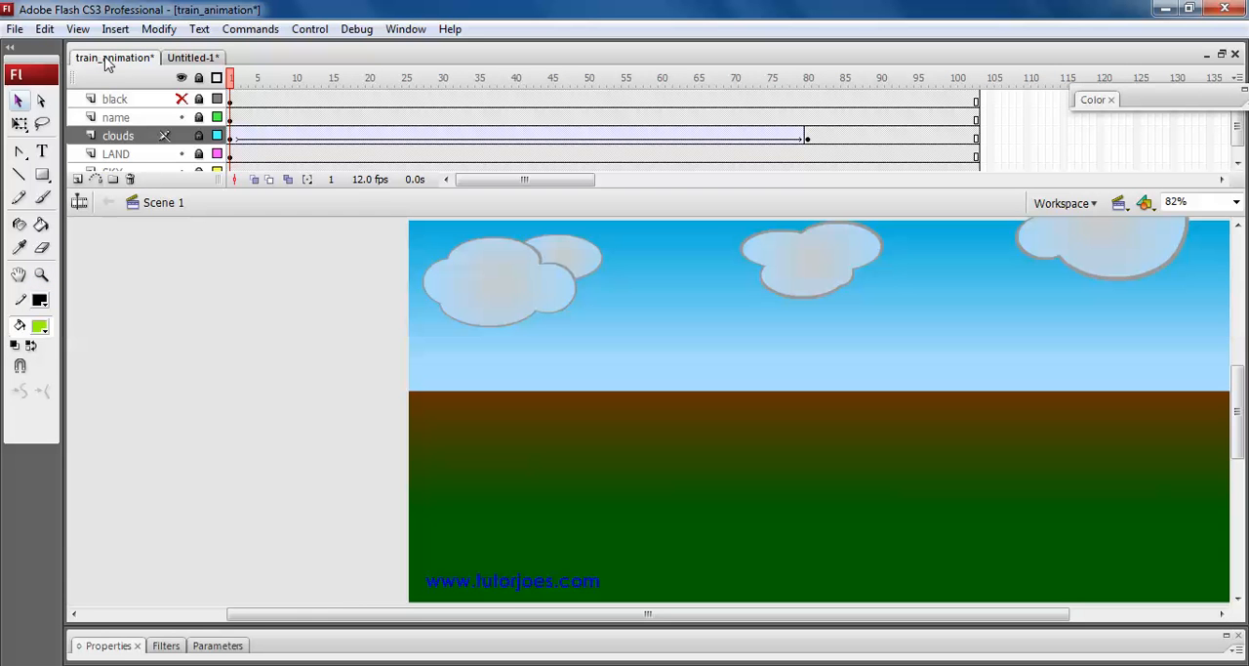
left_click(78, 179)
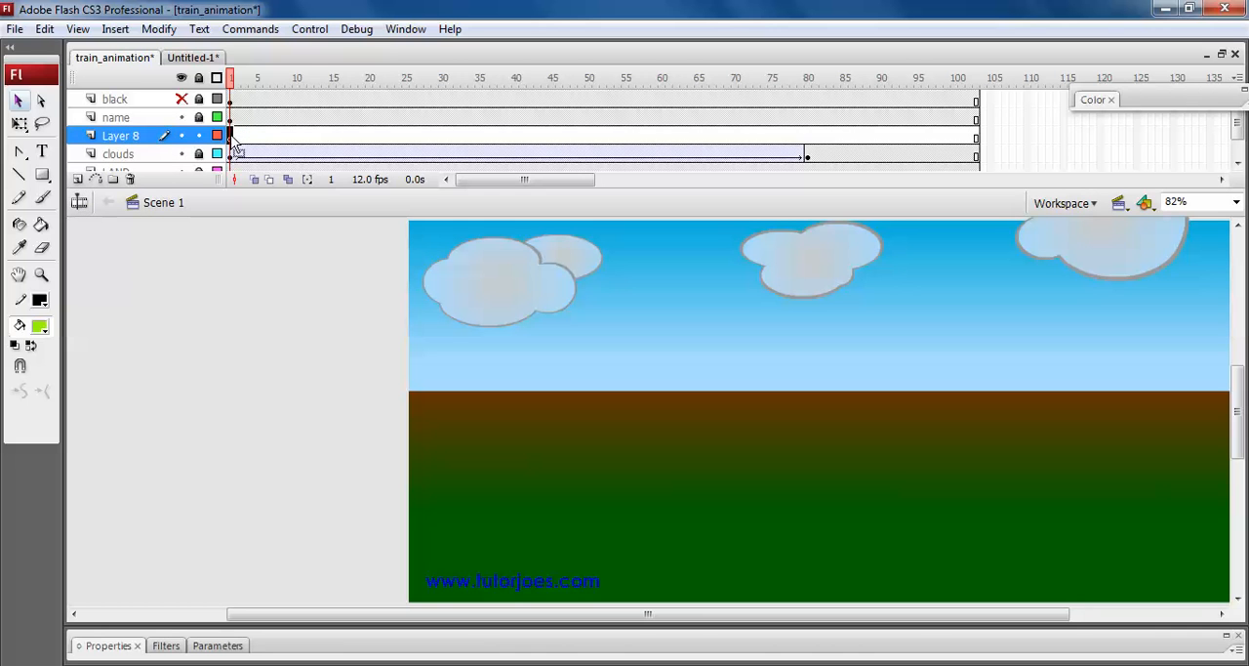
double_click(140, 136)
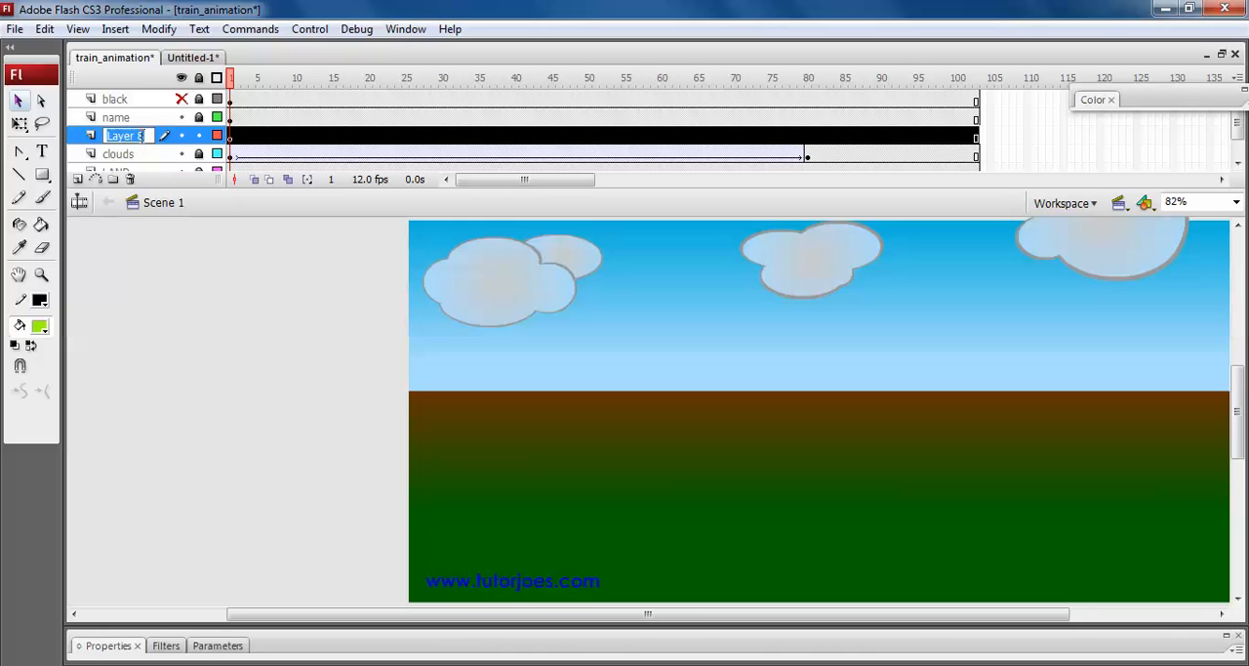
type("trees")
key("Return")
Paste the copied trees in place on frame 1 of the trees layer and shift them up toward the horizon.
left_click(231, 139)
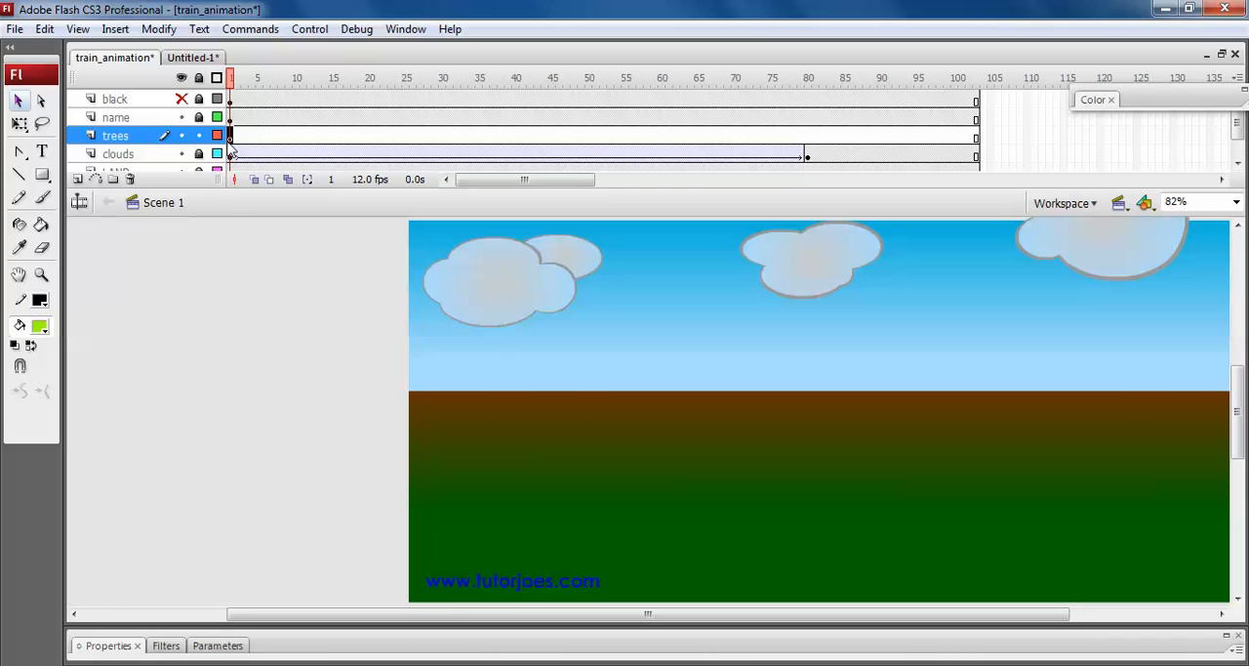
key("ctrl+shift+v")
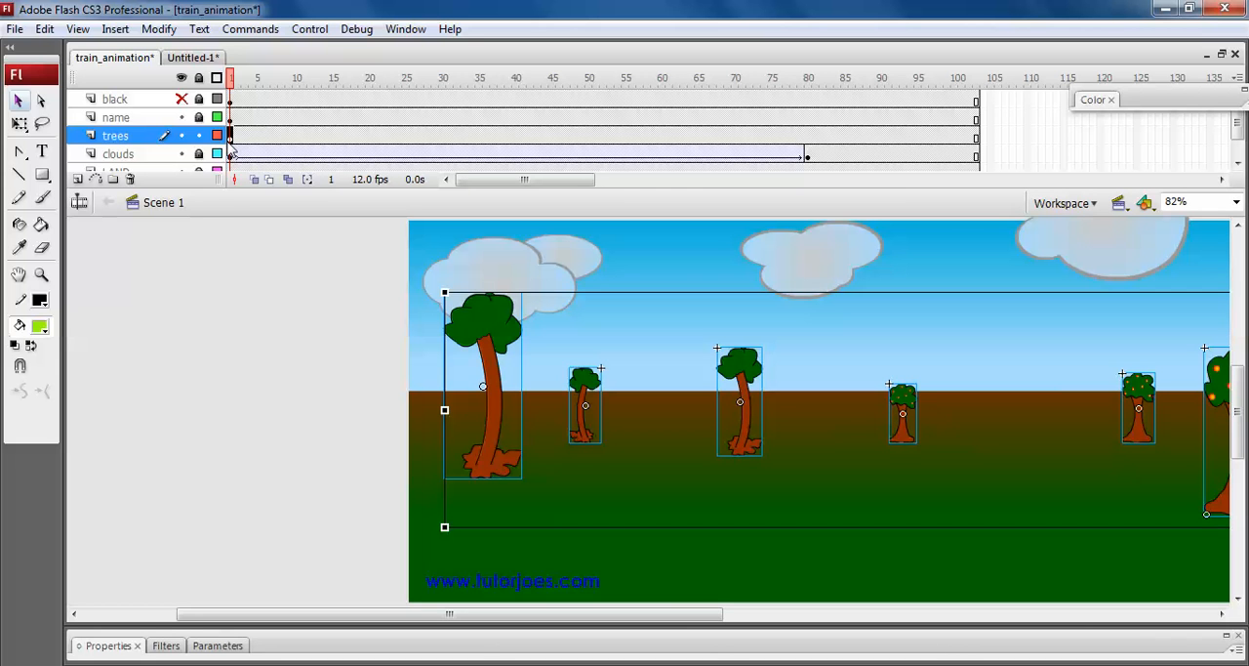
key("Up")
key("Up")
key("Up")
key("Up")
key("Up")
key("Up")
key("Up")
key("Up")
key("Up")
key("Up")
key("Up")
key("Up")
key("Up")
key("Up")
key("Up")
key("Up")
key("Up")
key("Up")
key("Up")
key("Up")
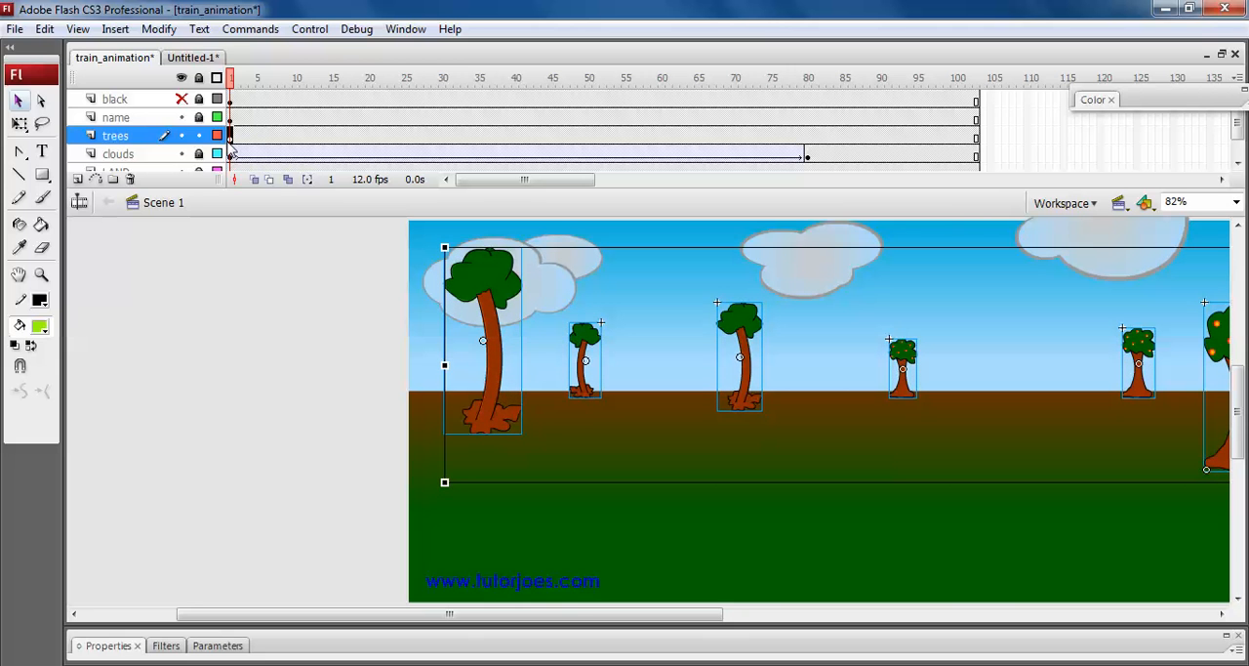
Scale the tall palm at the start of the tree row down slightly, keeping its base on the ground.
left_click(293, 440)
left_click_drag(579, 614, 750, 617)
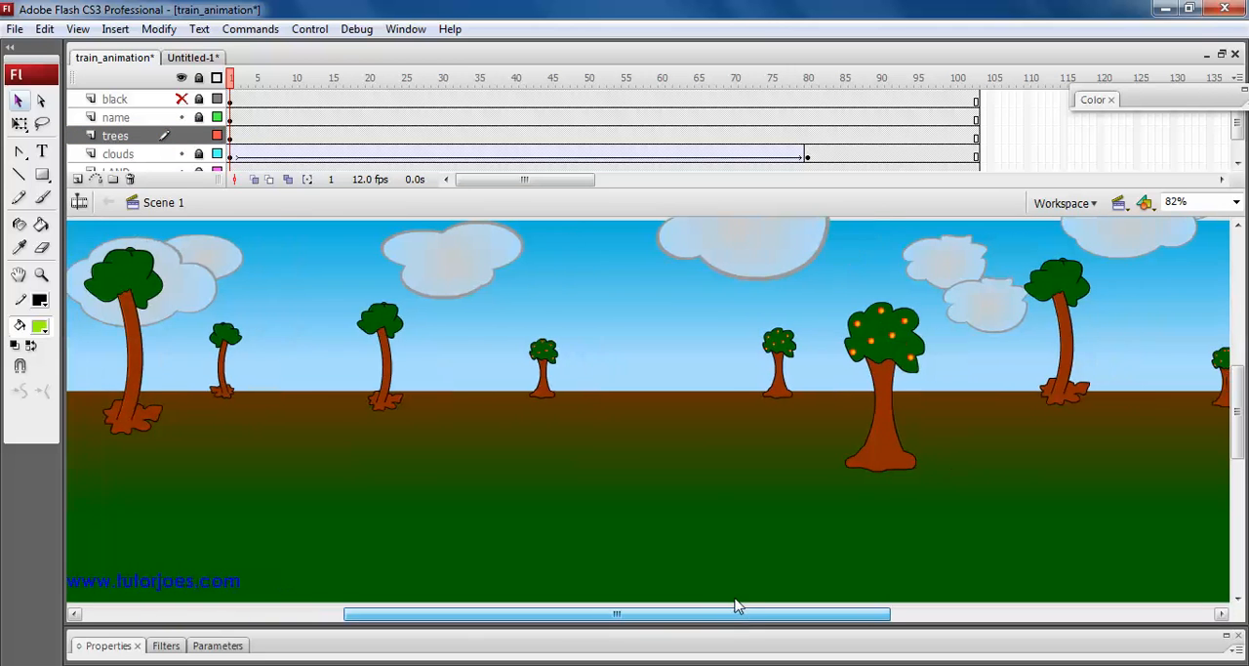
left_click(125, 283)
left_click_drag(160, 247, 162, 262)
left_click(416, 494)
left_click_drag(735, 612, 567, 597)
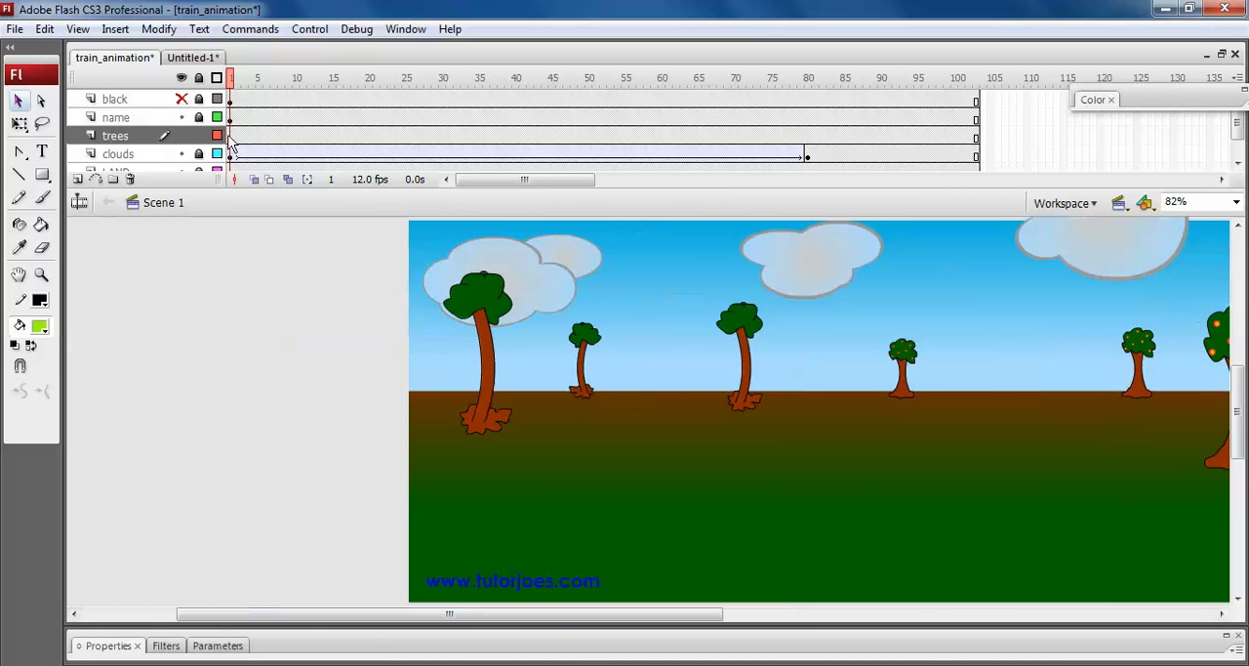
Convert all the trees on the trees layer into a single graphic symbol named "trees".
left_click(231, 137)
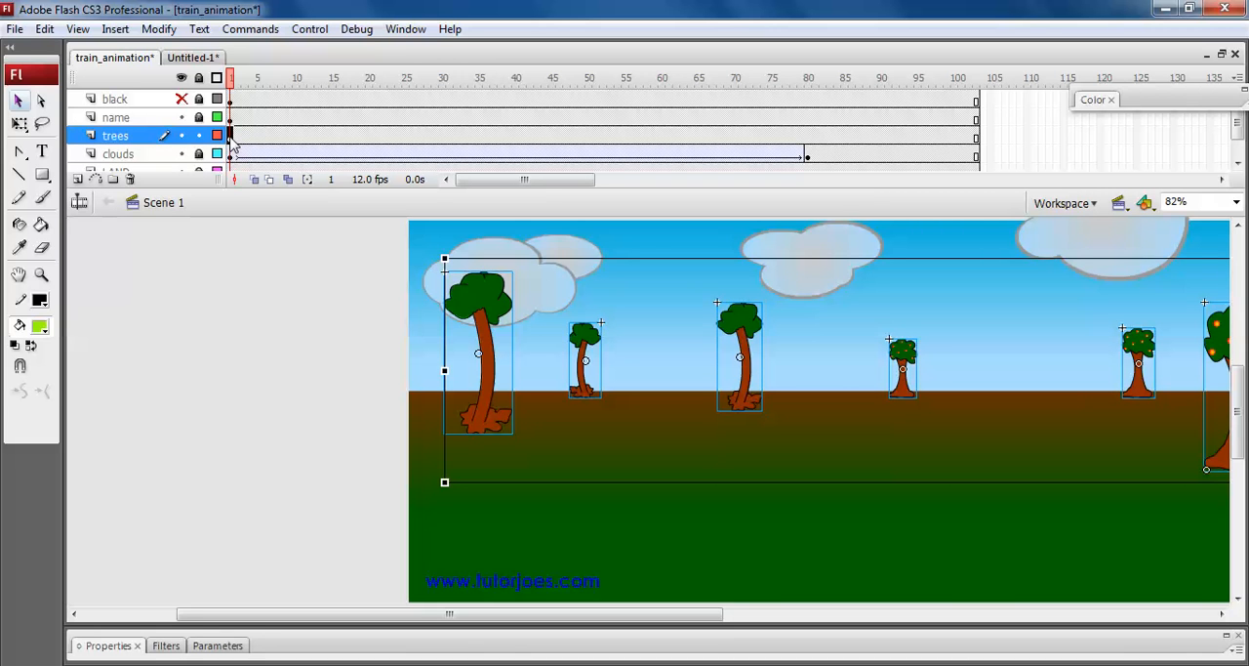
left_click(159, 30)
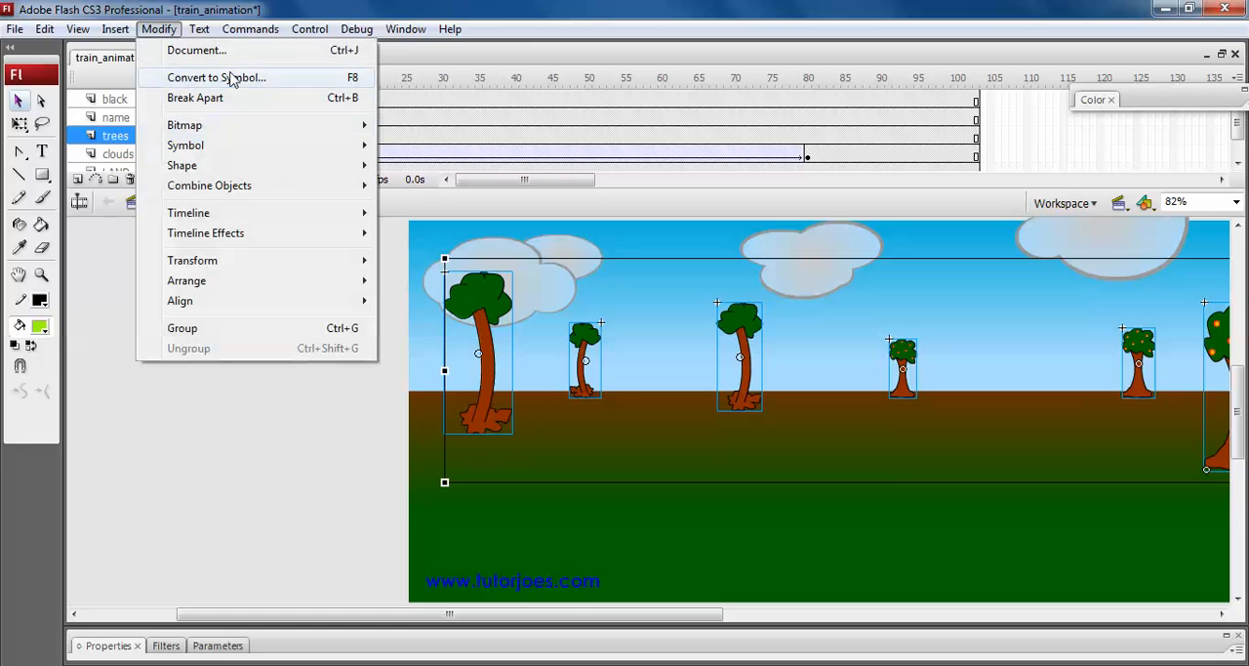
left_click(231, 80)
type("t")
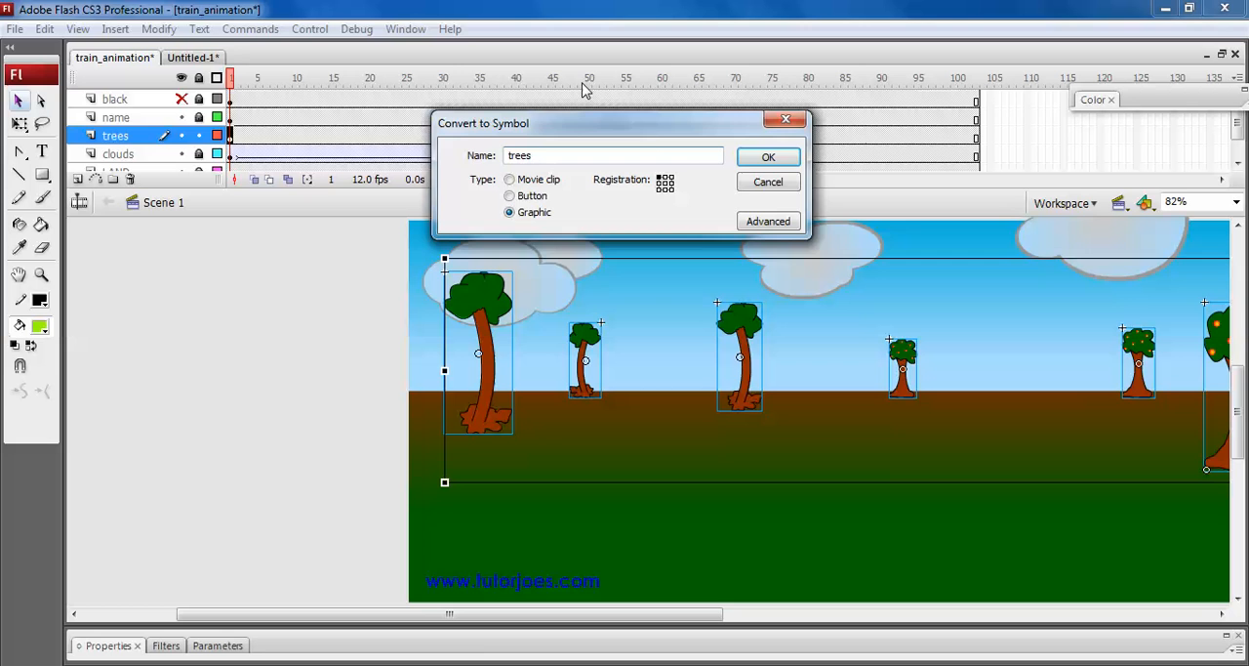
type("rees")
left_click(768, 157)
left_click(498, 376)
left_click(492, 369)
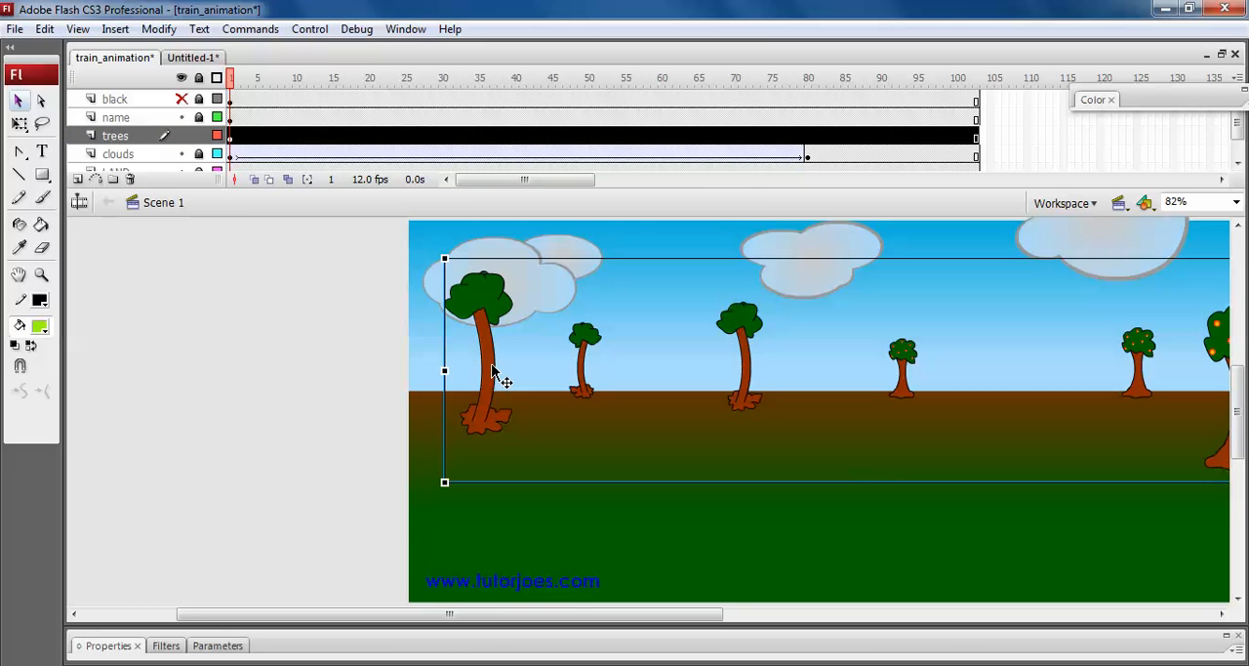
Add a keyframe at frame 80 of the trees layer and move the trees left until the first palms are off the stage.
mouse_move(237, 87)
left_mouse_down()
mouse_move(709, 120)
mouse_move(790, 137)
mouse_move(282, 89)
mouse_move(226, 107)
left_mouse_up()
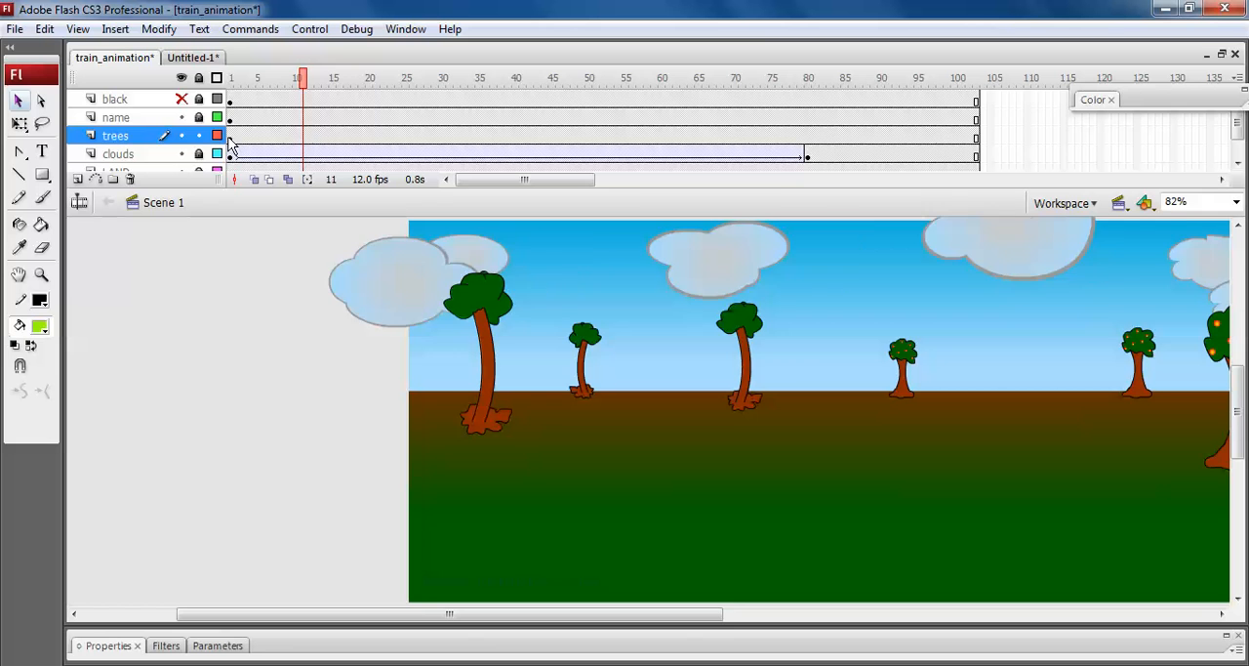
left_click(231, 136)
left_click(808, 138)
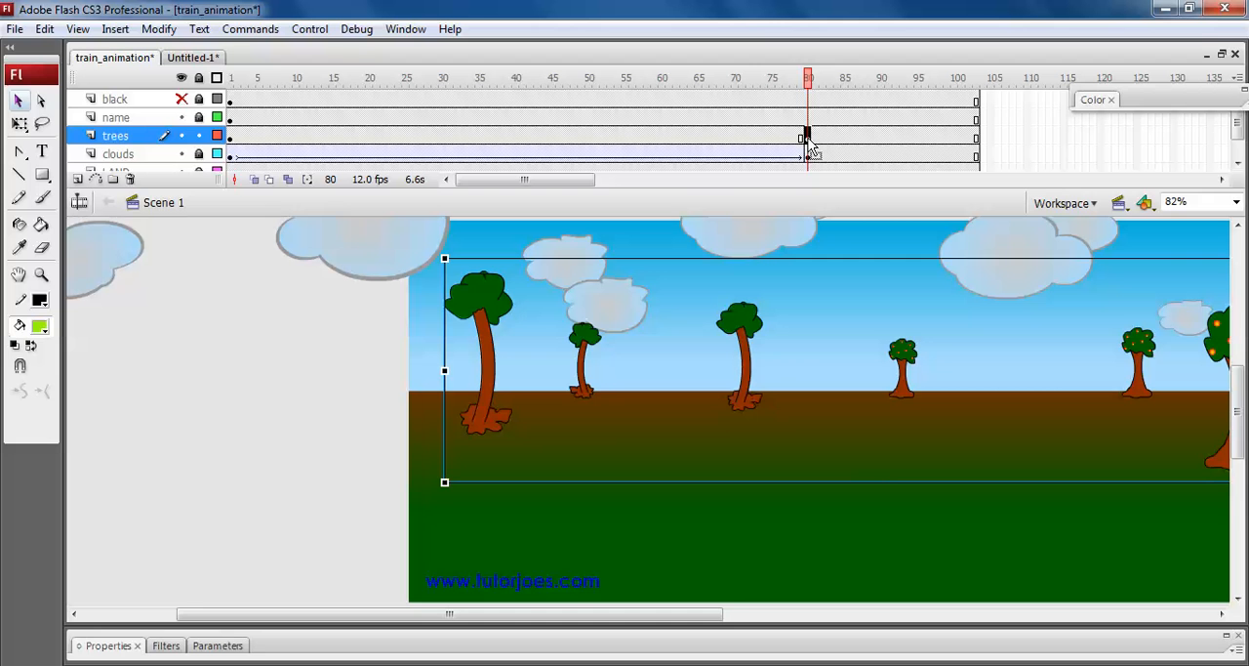
key("shift+Left")
key("shift+Left")
key("shift+Left")
key("shift+Left")
key("shift+Left")
key("shift+Left")
key("shift+Left")
key("shift+Left")
key("shift+Left")
key("shift+Left")
key("shift+Left")
key("shift+Left")
key("shift+Left")
key("shift+Left")
key("shift+Left")
key("shift+Left")
key("shift+Left")
key("shift+Left")
key("shift+Left")
key("shift+Left")
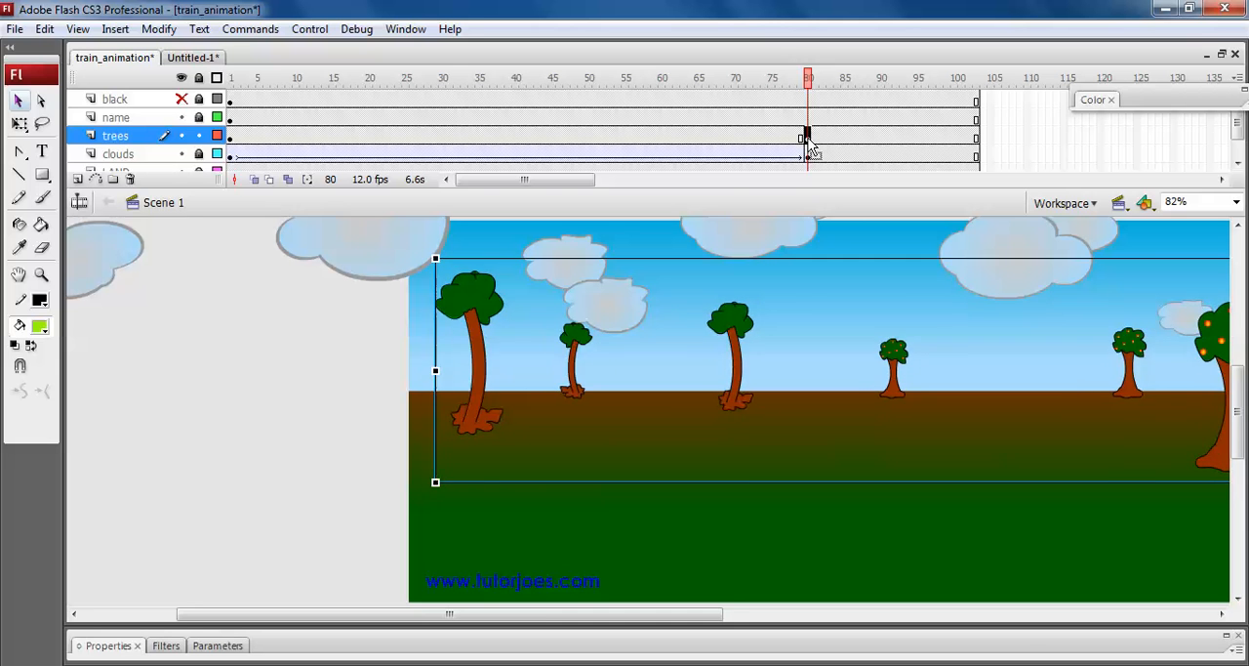
key("shift+Left")
key("shift+Left")
key("shift+Left")
key("shift+Left")
key("shift+Left")
key("shift+Left")
key("shift+Left")
key("shift+Left")
key("shift+Left")
key("shift+Left")
key("shift+Left")
key("shift+Left")
key("shift+Left")
key("shift+Left")
key("shift+Left")
key("shift+Left")
key("shift+Left")
key("shift+Left")
key("shift+Left")
key("shift+Left")
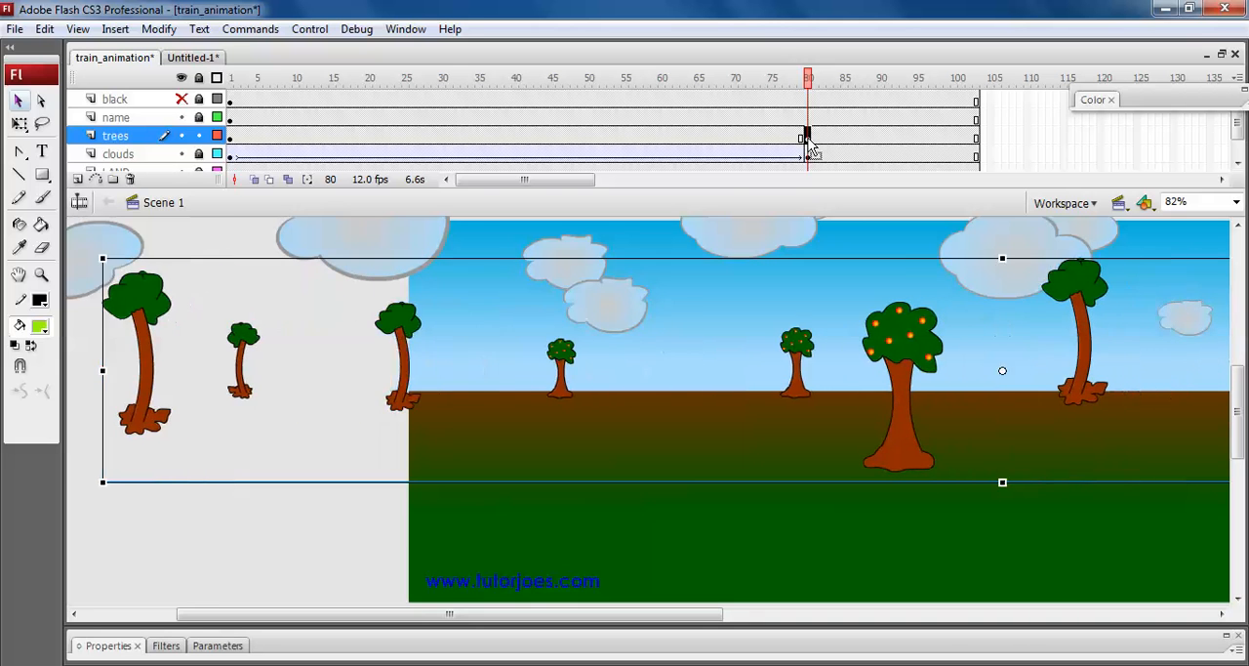
key("shift+Left")
key("shift+Left")
key("shift+Left")
key("shift+Left")
key("shift+Left")
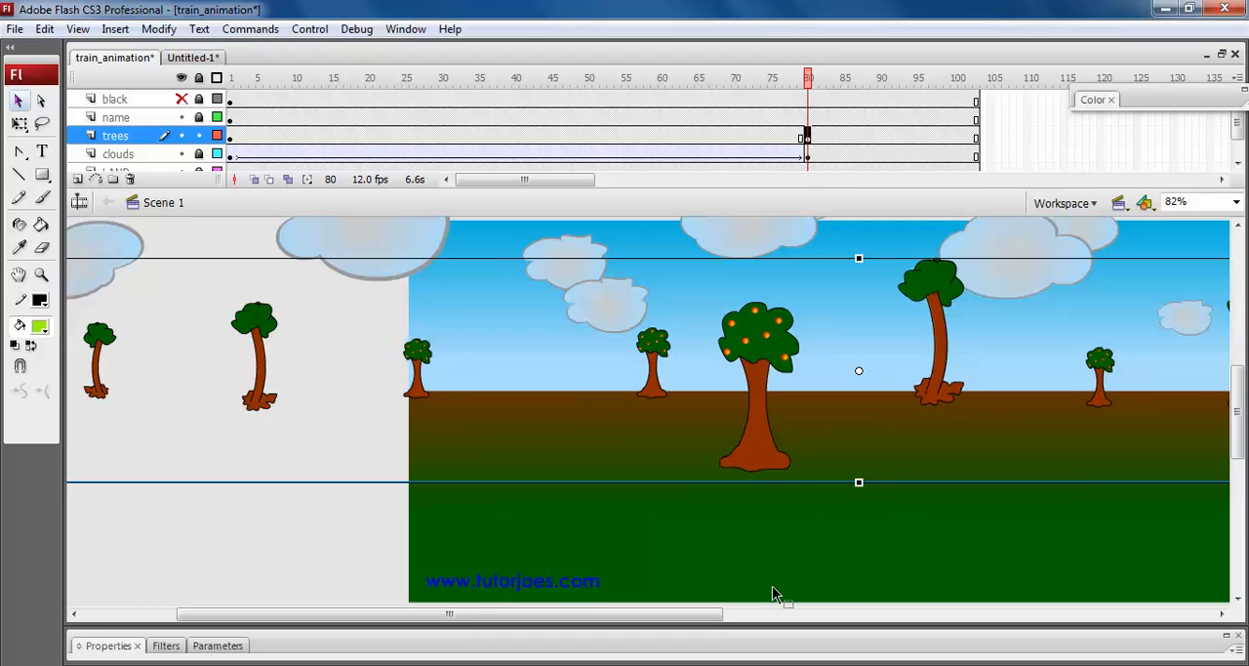
Show the black mask layer and move the frame 80 trees further left until the large orange tree is off the stage.
left_click_drag(718, 613, 988, 591)
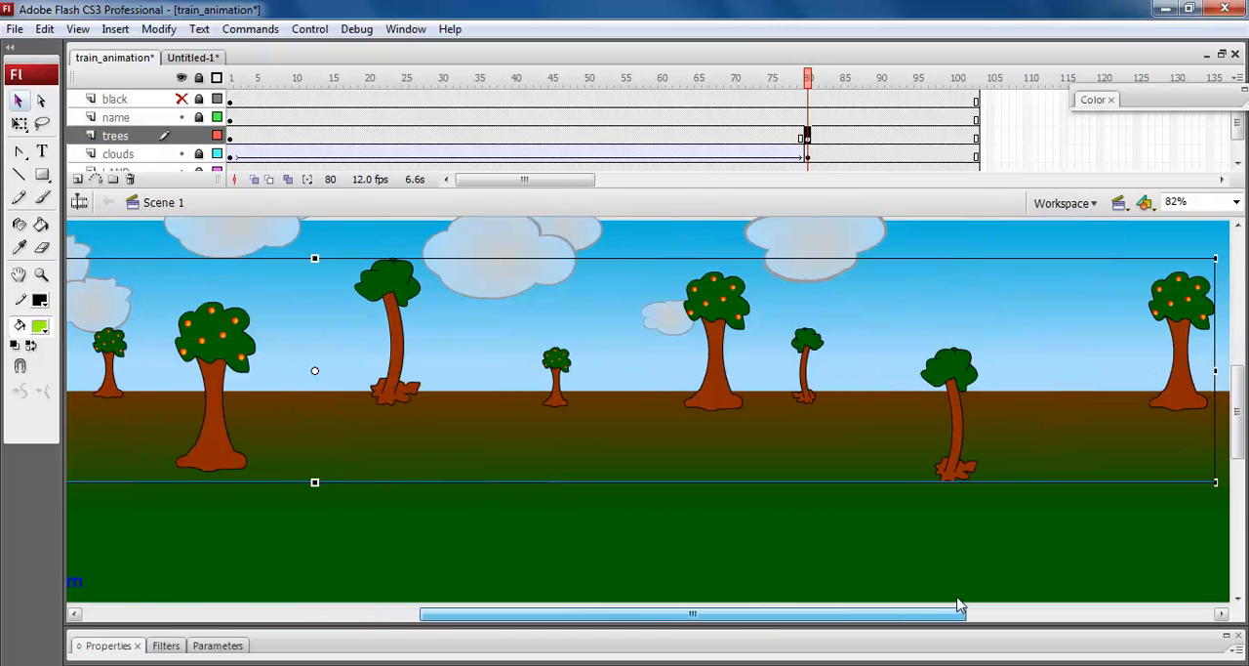
left_click(181, 99)
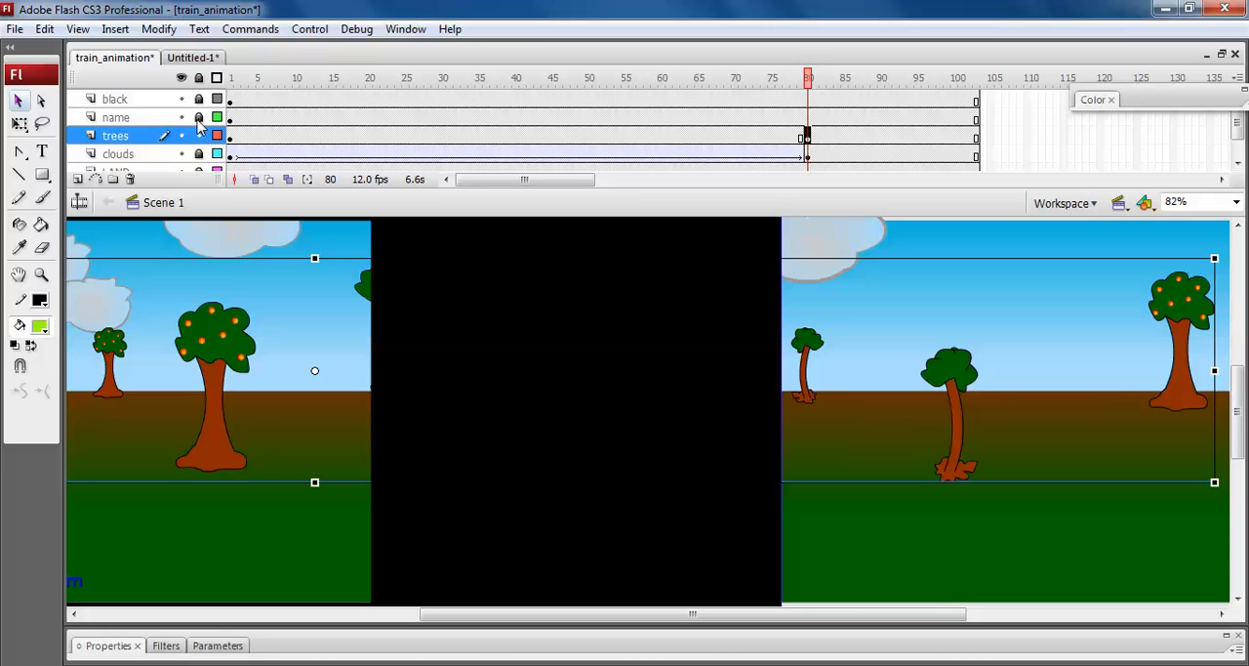
left_click_drag(843, 613, 665, 652)
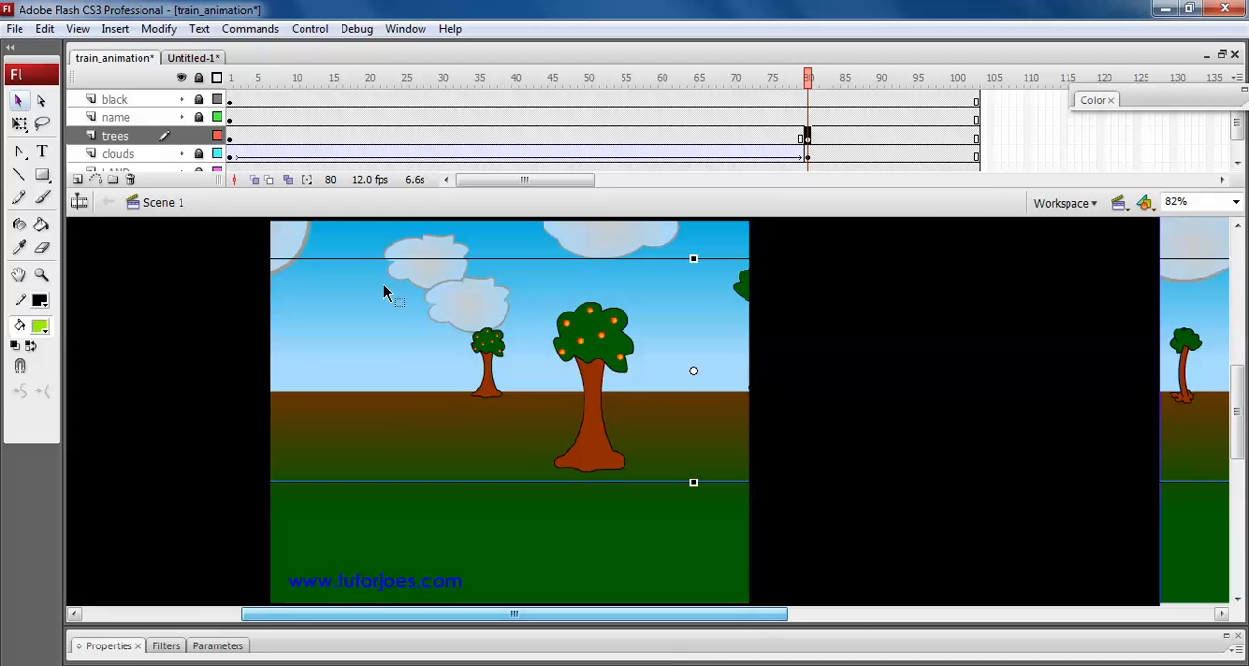
left_click_drag(726, 612, 666, 643)
key("shift+Left")
key("shift+Left")
key("shift+Left")
key("shift+Left")
key("shift+Left")
key("shift+Left")
key("shift+Left")
key("shift+Left")
key("shift+Left")
key("shift+Left")
key("shift+Left")
key("shift+Left")
key("shift+Left")
key("shift+Left")
key("shift+Left")
key("shift+Left")
key("shift+Left")
key("shift+Left")
key("shift+Left")
key("shift+Left")
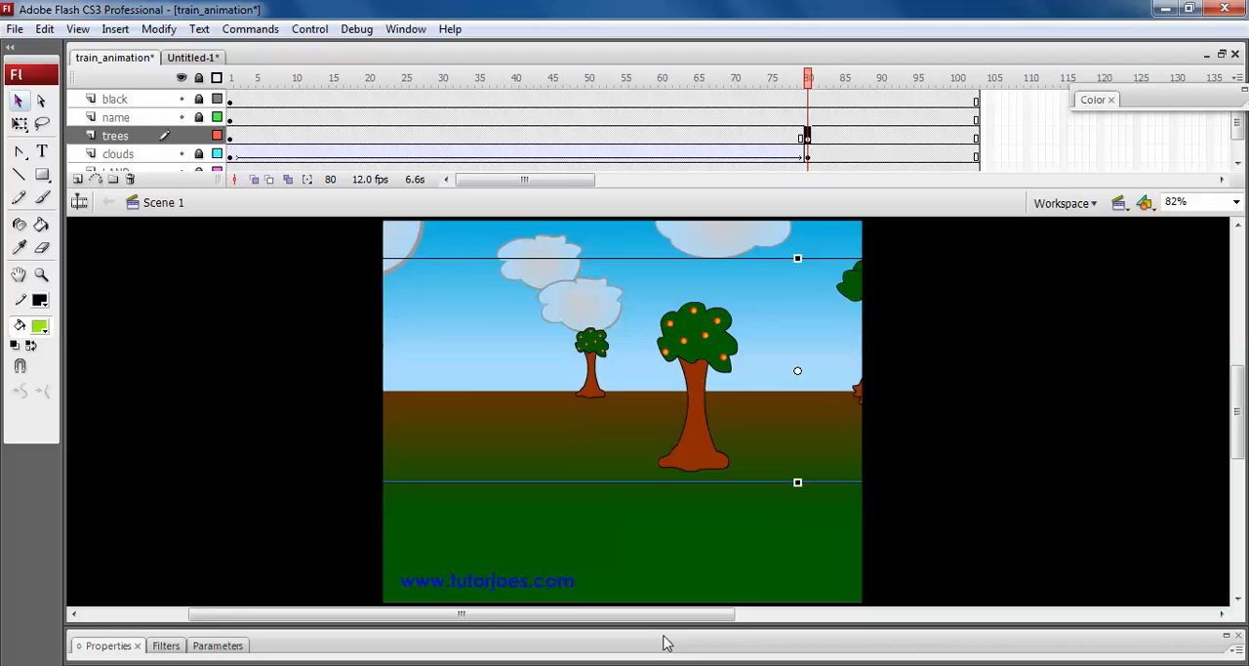
key("shift+Left")
key("shift+Left")
key("shift+Left")
key("shift+Left")
key("shift+Left")
key("shift+Left")
key("shift+Left")
key("shift+Left")
key("shift+Left")
key("shift+Left")
key("shift+Left")
key("shift+Left")
key("shift+Left")
key("shift+Left")
key("shift+Left")
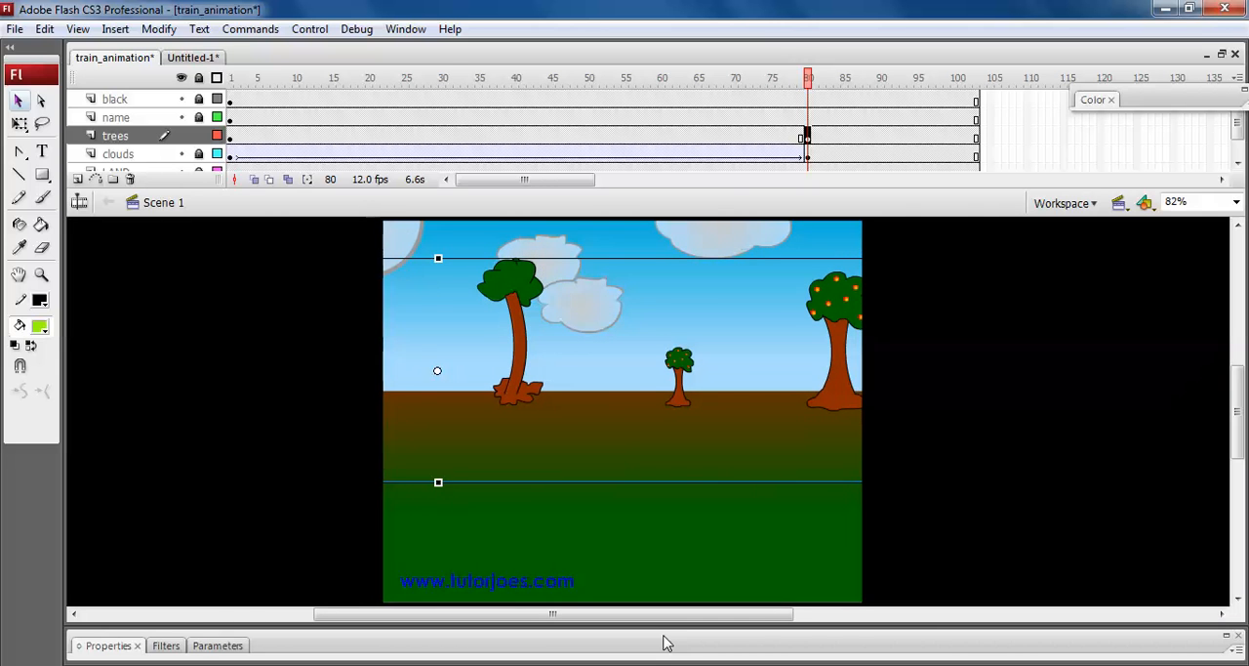
Check the trees with the black mask off and on, and move them left at frame 80 until the final palm is well inside the stage.
left_click(182, 99)
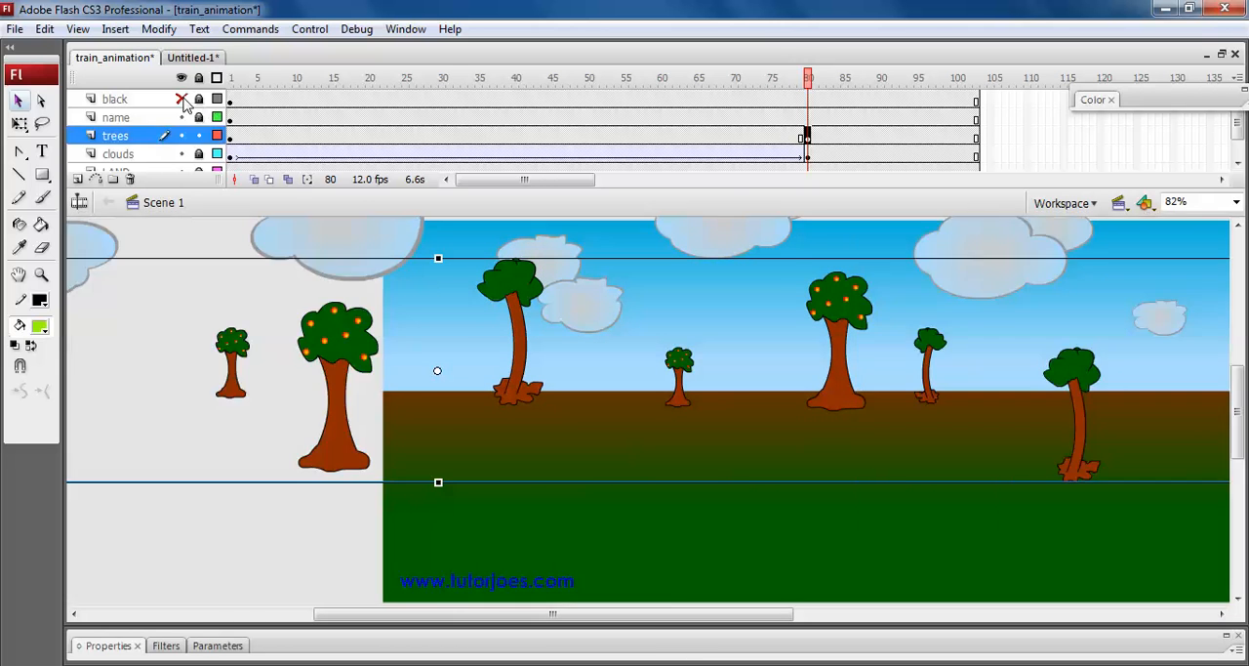
left_click(184, 102)
key("shift+Left")
key("shift+Left")
key("shift+Left")
key("shift+Left")
key("shift+Left")
key("shift+Left")
key("shift+Left")
key("shift+Left")
key("shift+Left")
key("shift+Left")
key("shift+Left")
key("shift+Left")
key("shift+Left")
key("shift+Left")
key("shift+Left")
key("shift+Left")
key("shift+Left")
key("shift+Left")
key("shift+Left")
key("shift+Left")
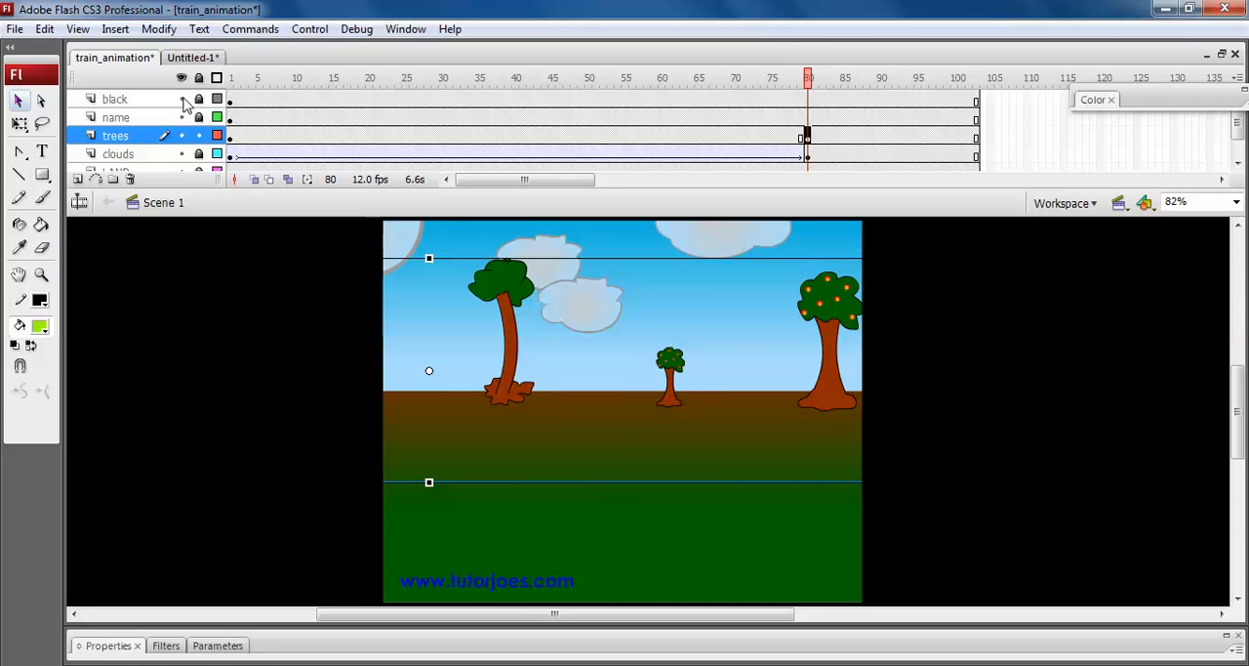
key("shift+Left")
key("shift+Left")
key("shift+Left")
key("shift+Left")
key("shift+Left")
key("shift+Left")
key("shift+Left")
key("shift+Left")
key("shift+Left")
key("shift+Left")
key("shift+Left")
key("shift+Left")
key("shift+Left")
key("shift+Left")
key("shift+Left")
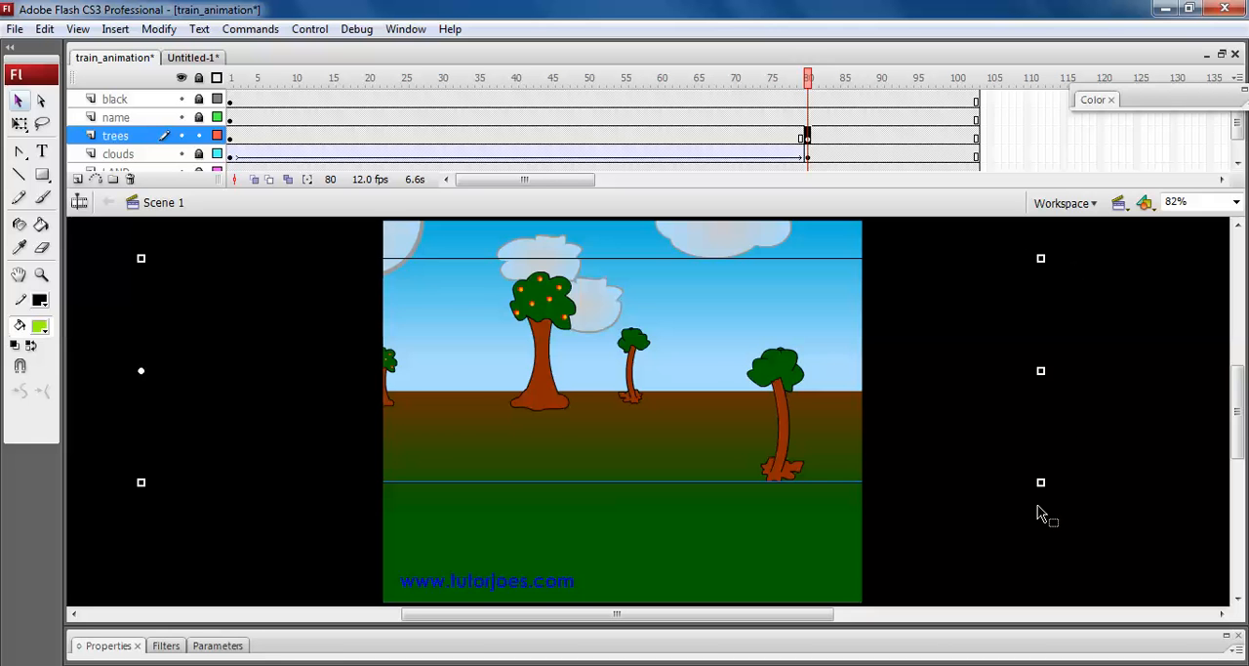
key("shift+Left")
key("shift+Left")
key("shift+Left")
key("shift+Left")
key("shift+Left")
key("shift+Left")
key("shift+Left")
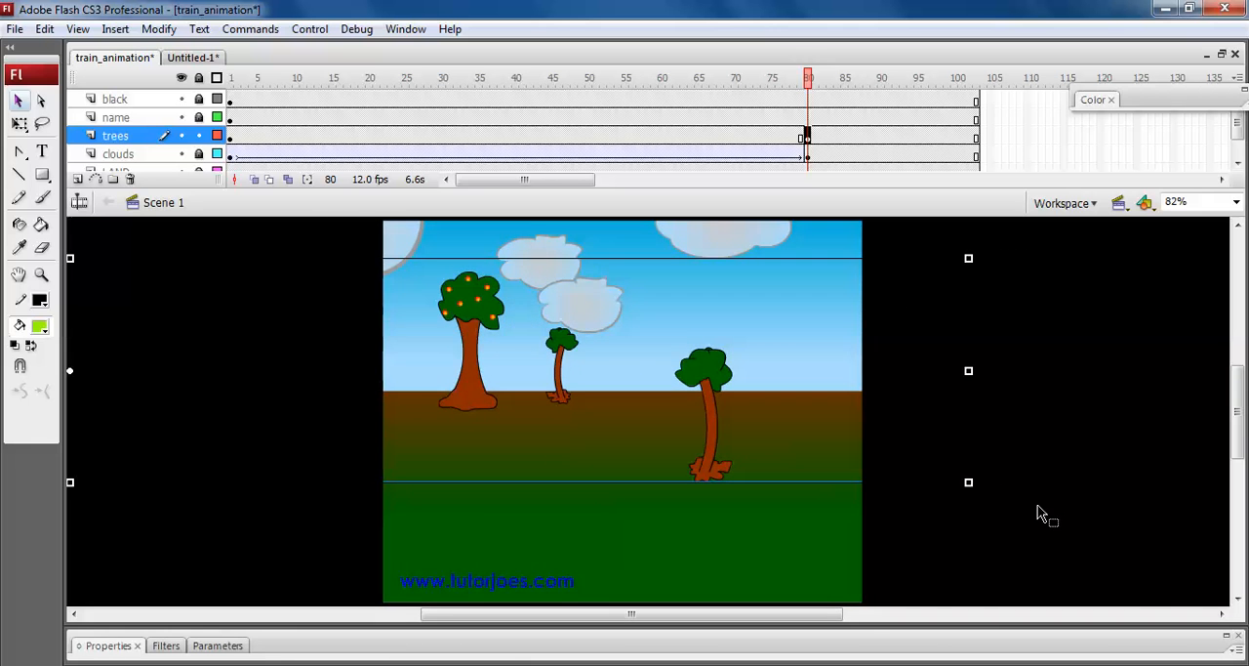
Apply a motion tween to the trees layer between its keyframes at frames 1 and 80.
left_click(699, 135)
left_click_drag(698, 78, 794, 139)
left_click(757, 136)
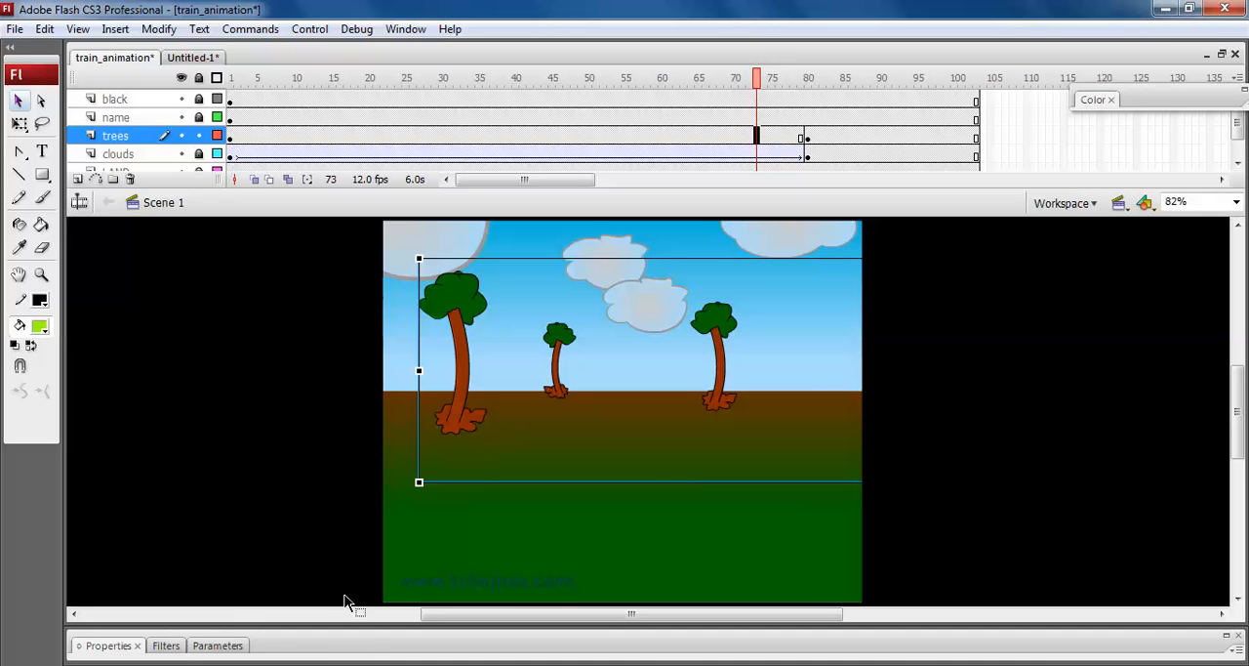
left_click(356, 652)
left_click(309, 568)
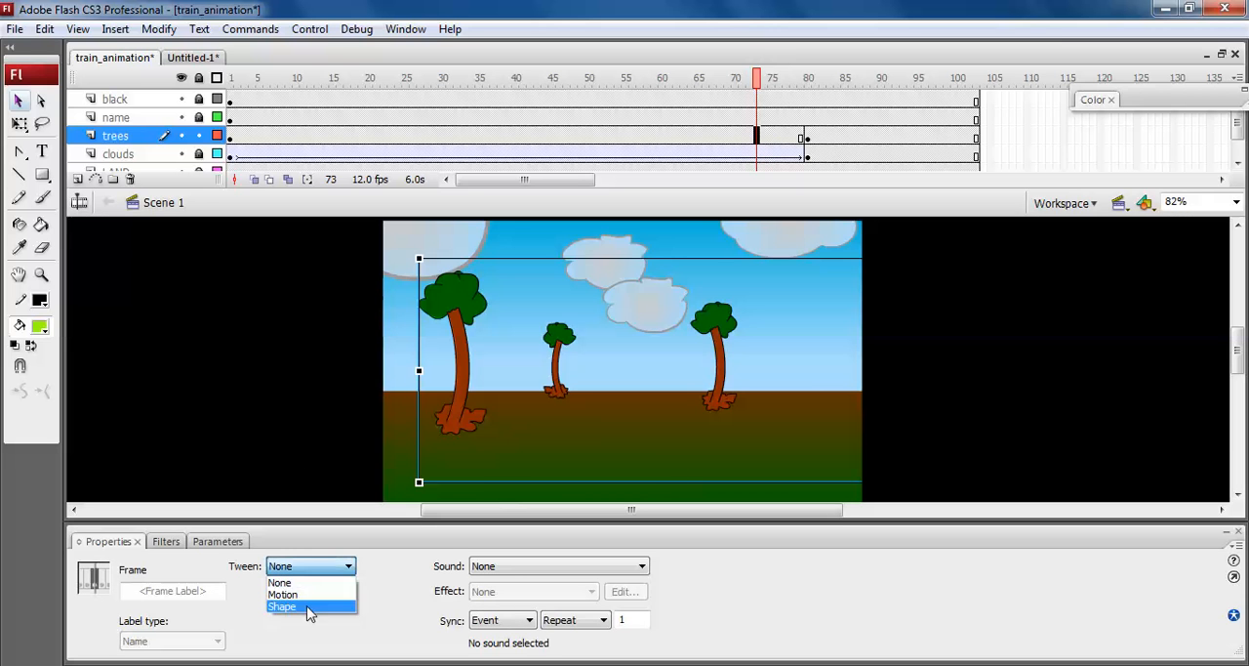
left_click(297, 594)
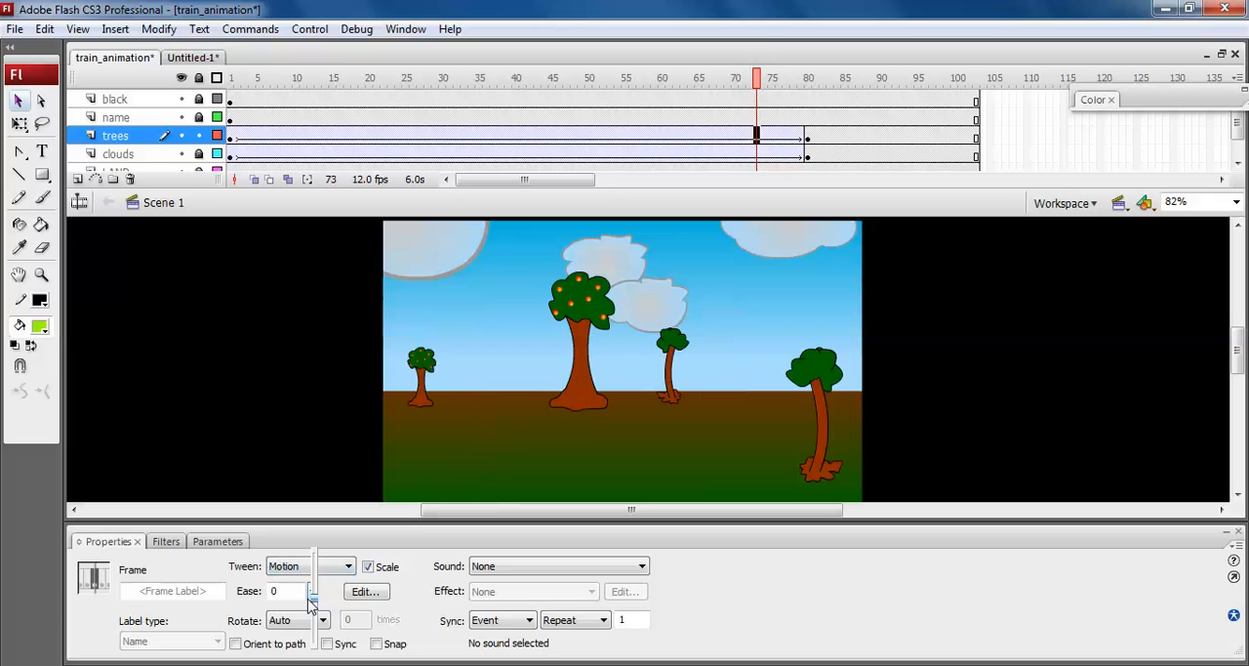
left_click(543, 529)
Play the timeline and test the movie in a maximized window, enlarging the view to examine the moving trees and clouds.
key("Return")
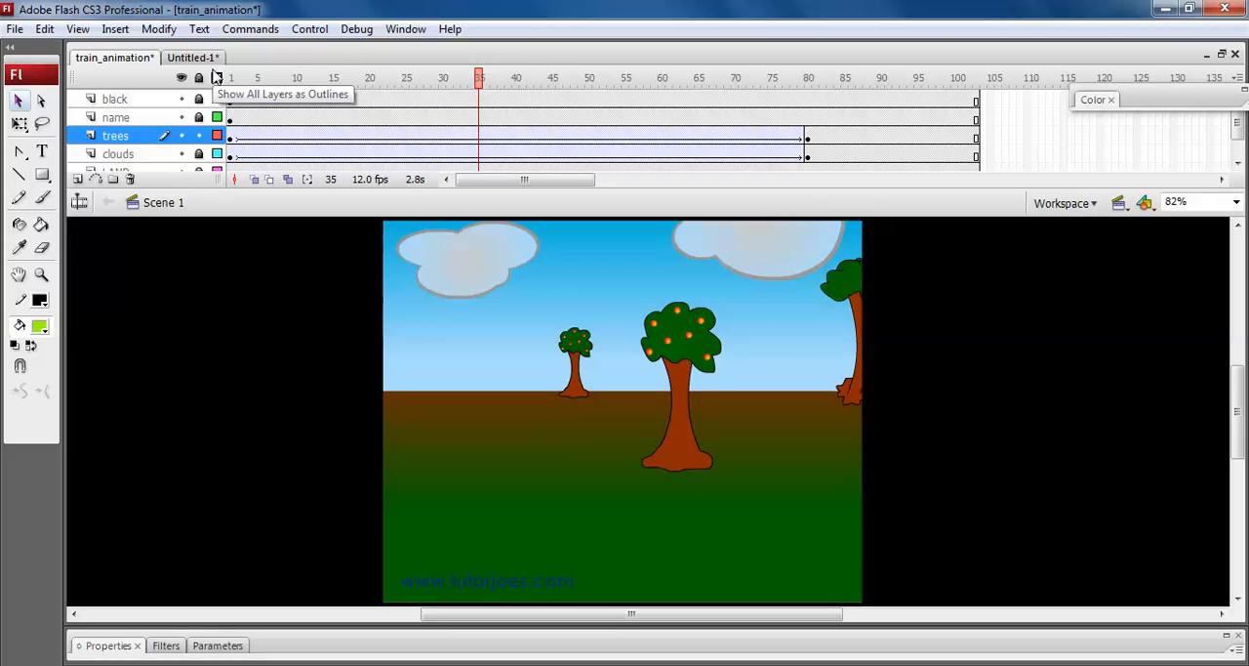
key("ctrl+Return")
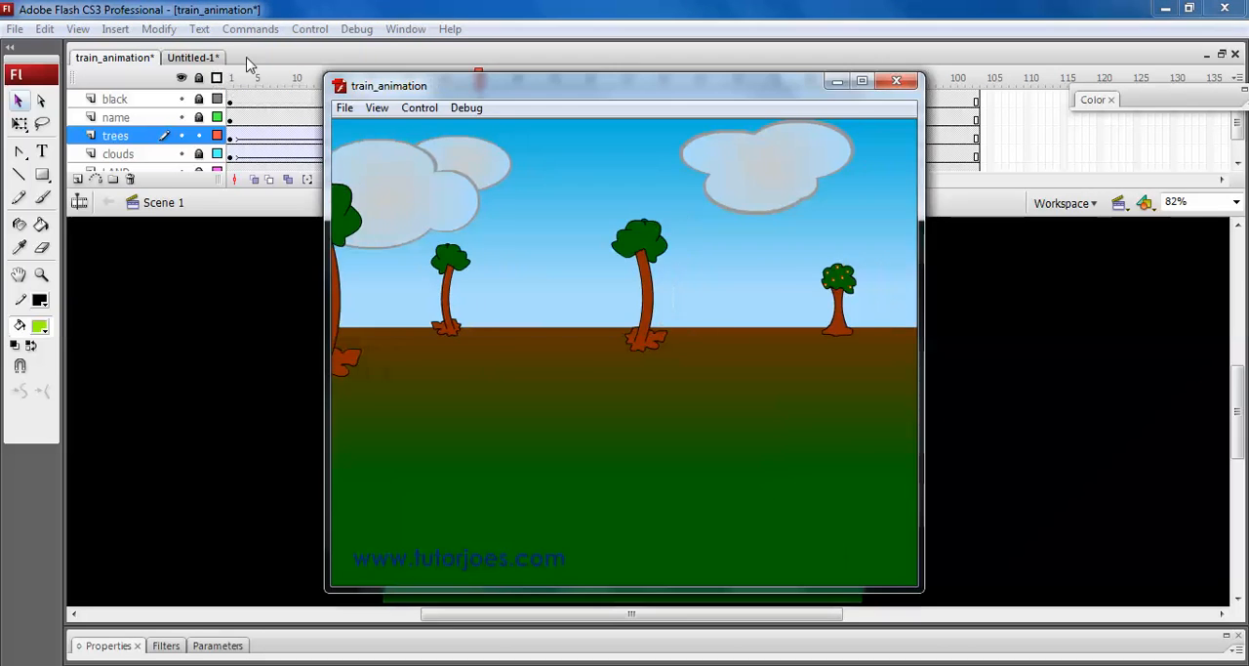
left_click(863, 82)
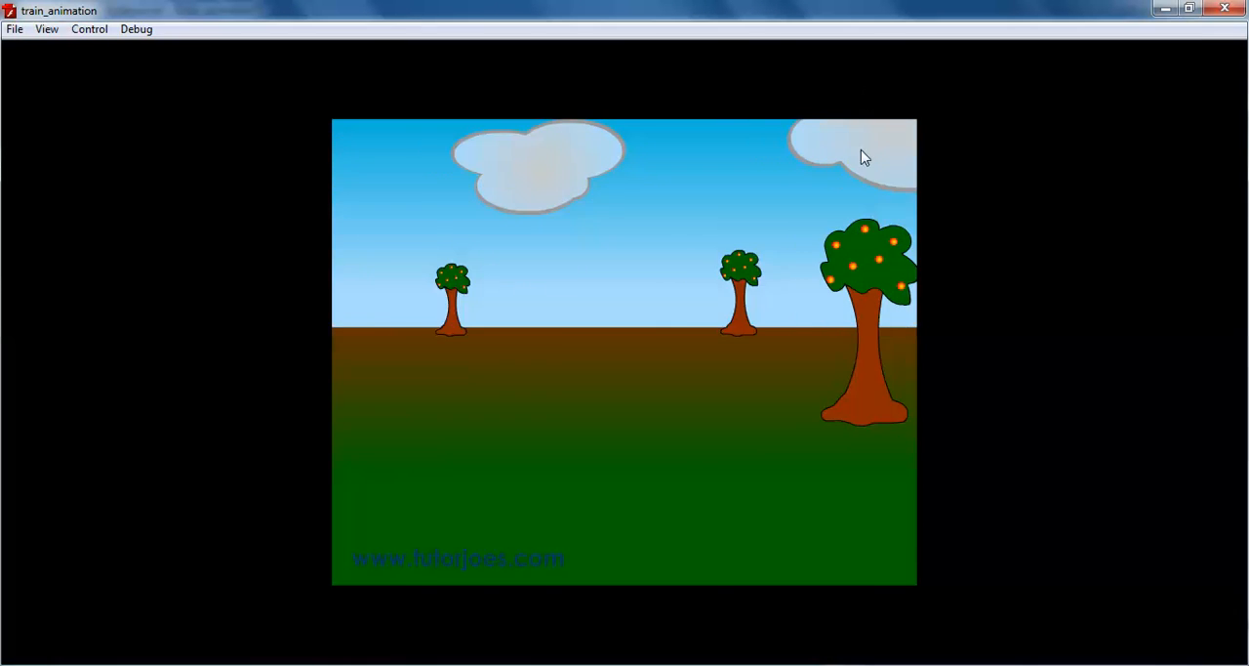
right_click(866, 240)
left_click(881, 248)
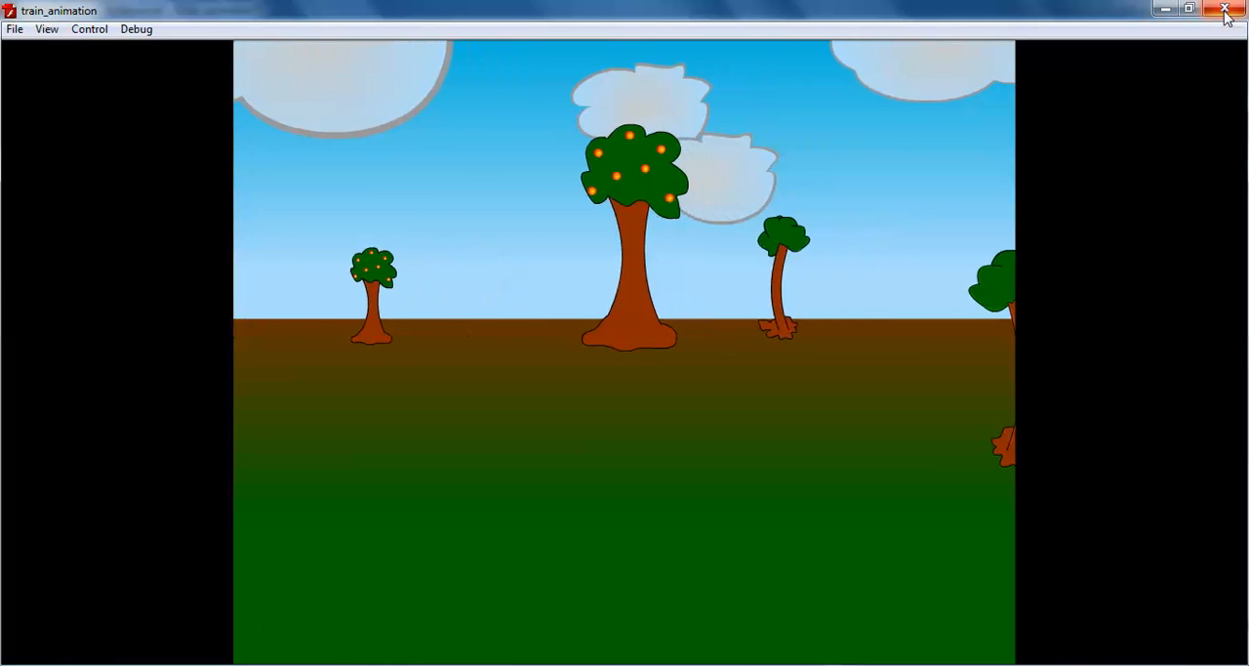
right_click(547, 613)
left_click(616, 289)
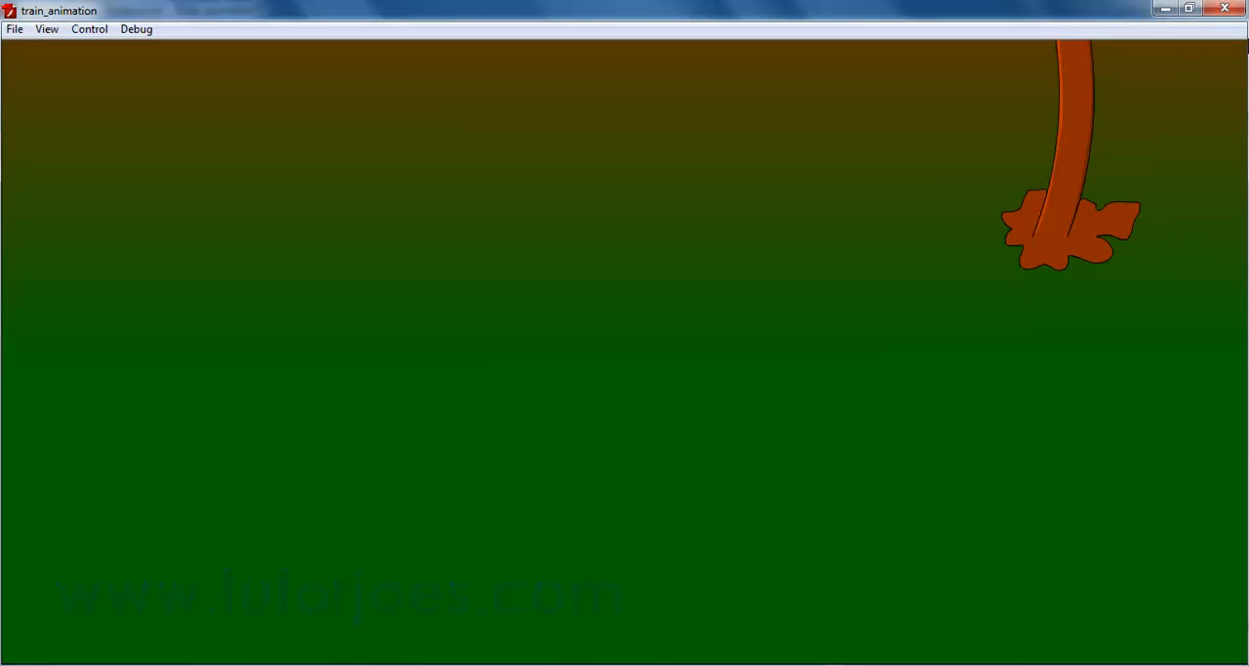
Close the test movie and lock the trees layer.
left_click(1229, 9)
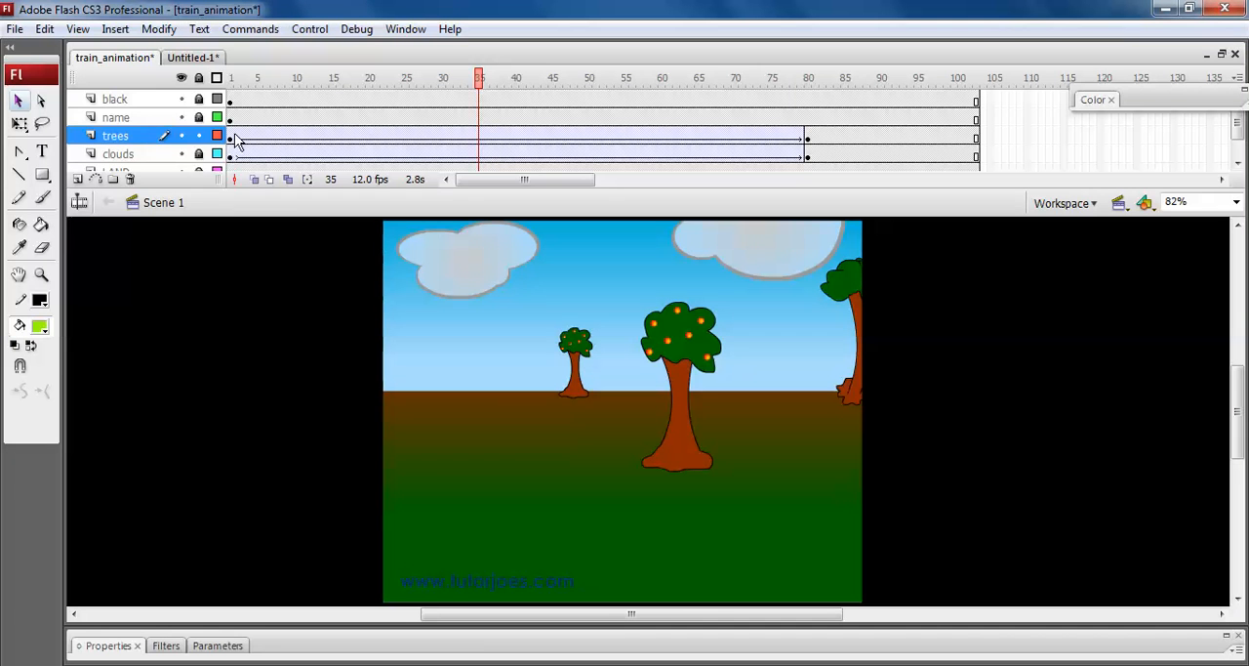
left_click(200, 136)
Create a new Flash File (ActionScript 3.0) document.
left_click(15, 29)
left_click(32, 54)
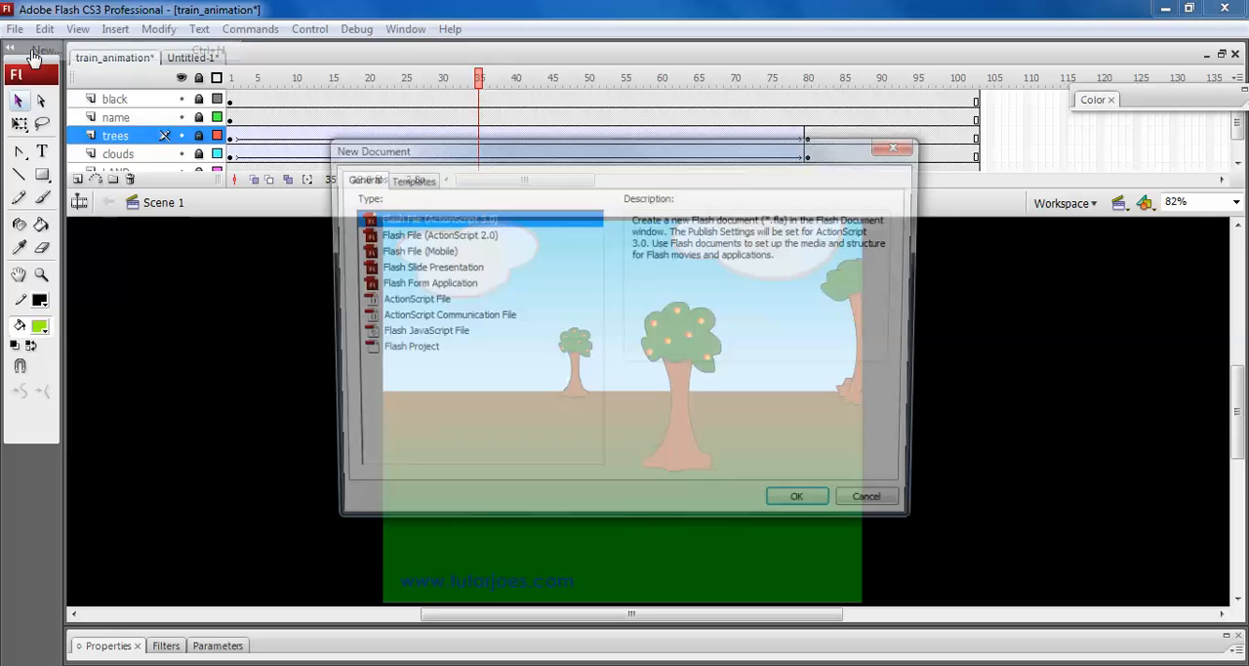
left_click(794, 508)
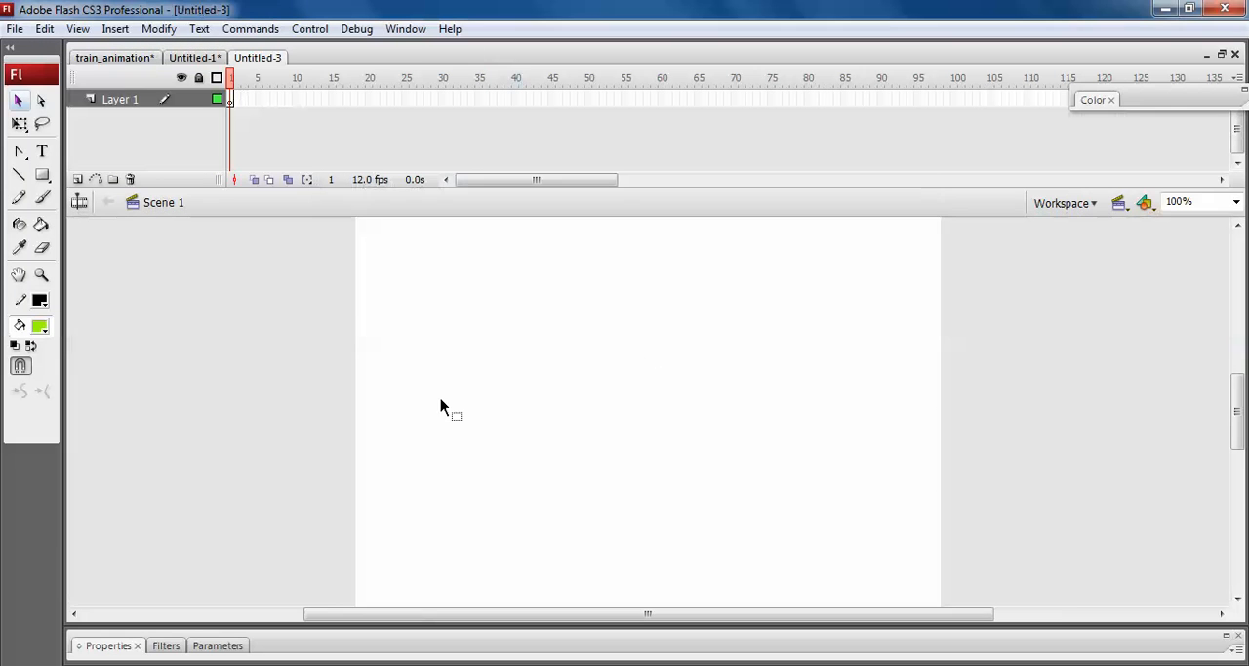
Draw a green square with a black outline, about 187 pixels wide, in the left half of the stage.
left_click(44, 177)
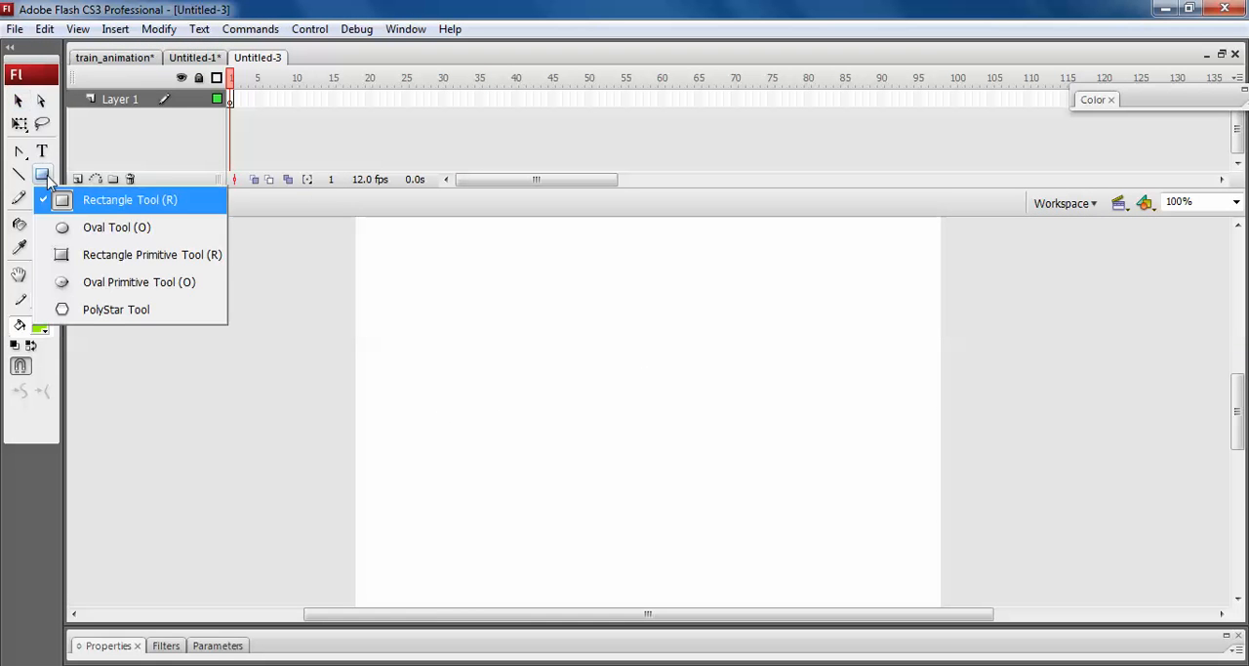
left_click(109, 203)
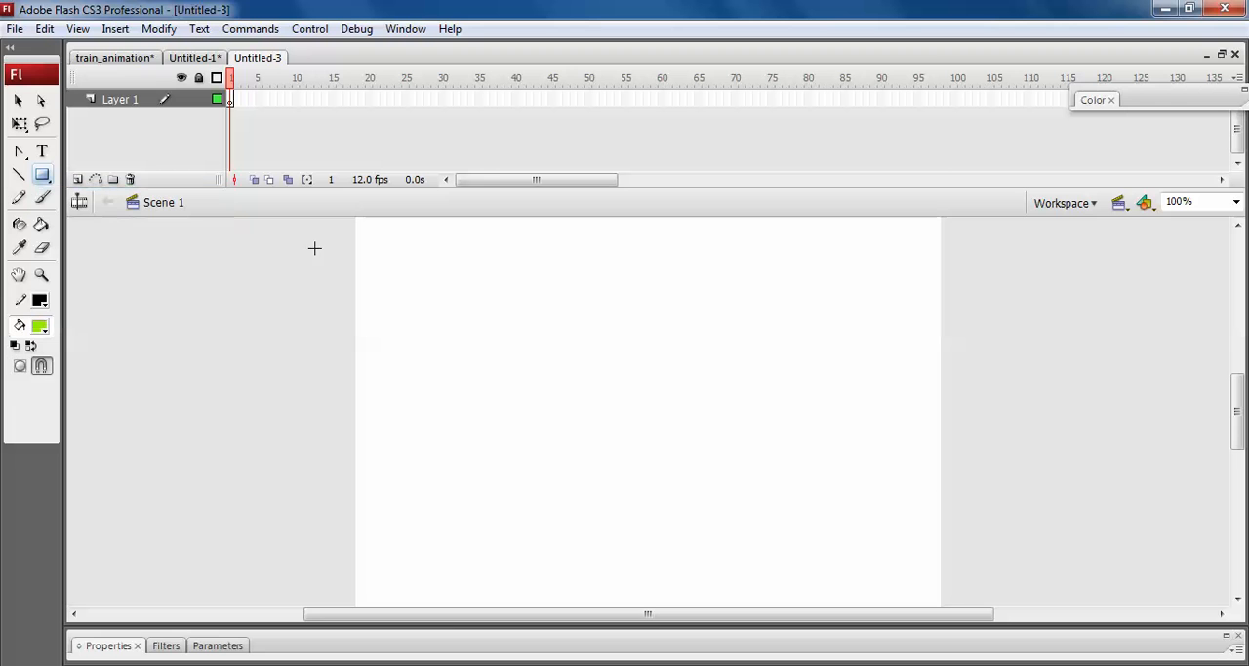
left_click_drag(397, 315, 569, 485)
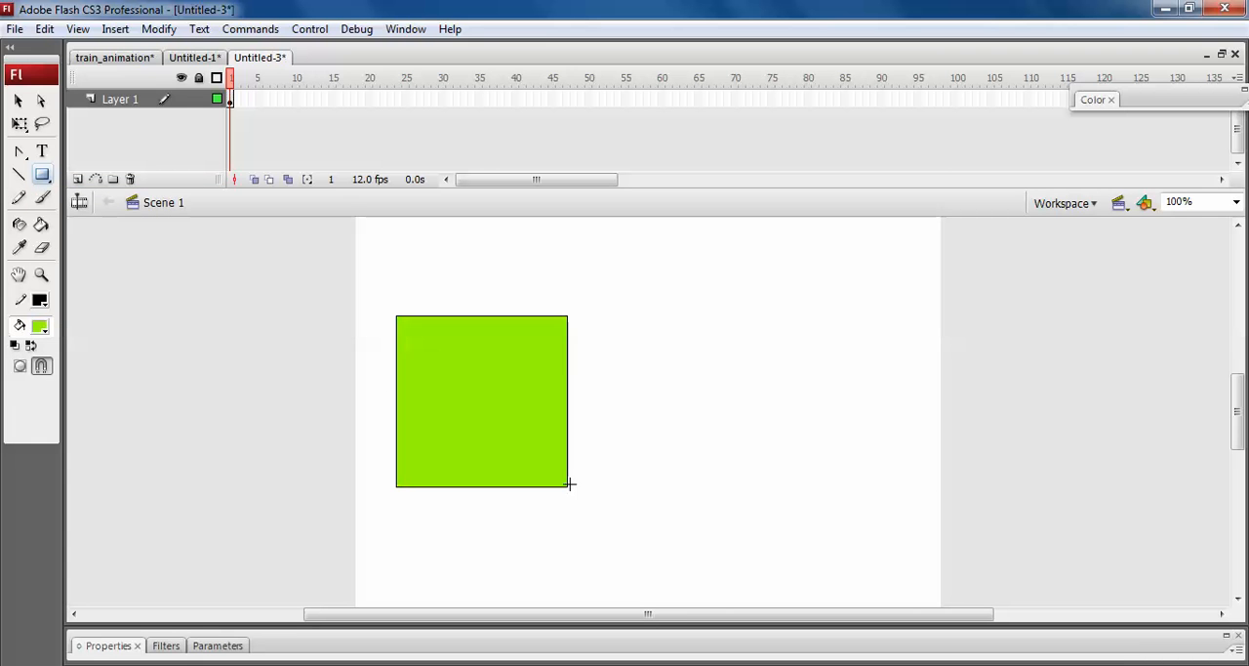
key("v")
Draw a three-sided PolyStar polygon about 137 pixels wide and pointing up, above and to the right of the square.
left_click(42, 175)
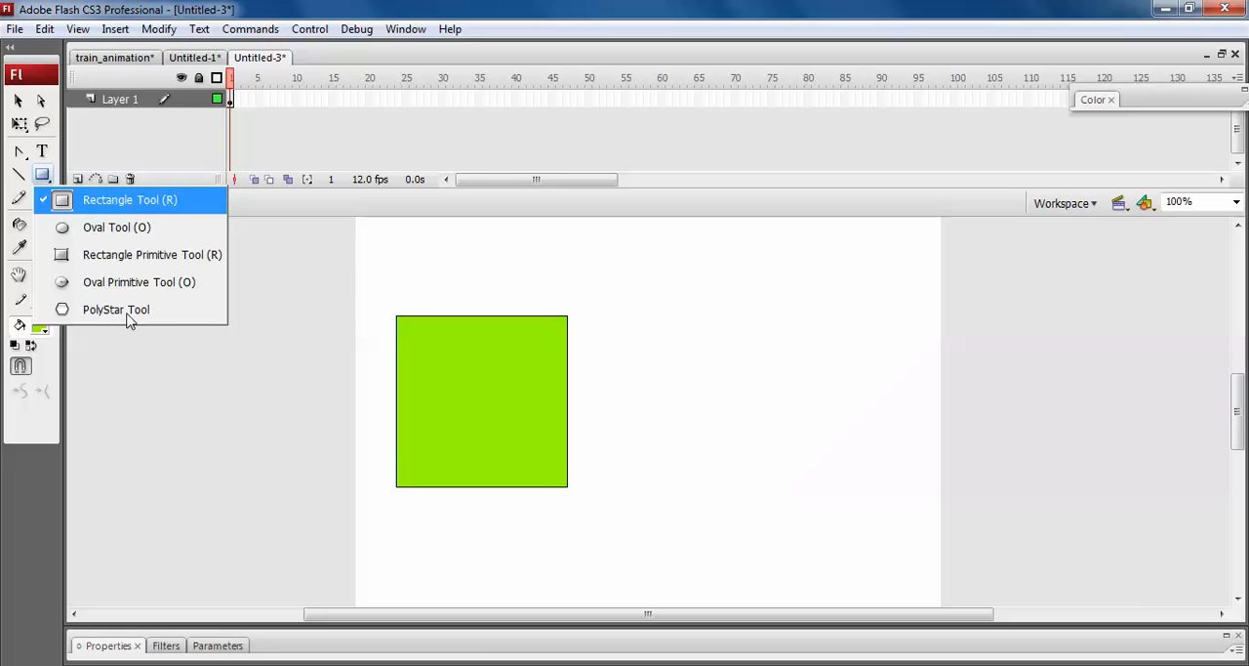
left_click(128, 309)
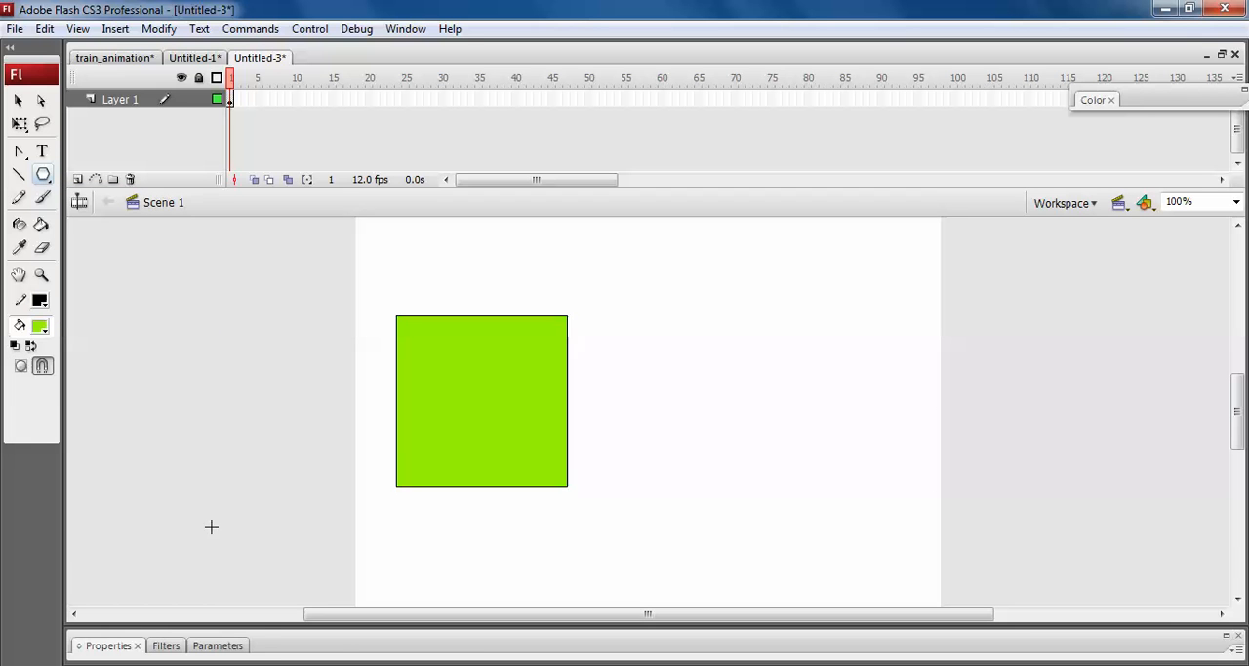
left_click(340, 650)
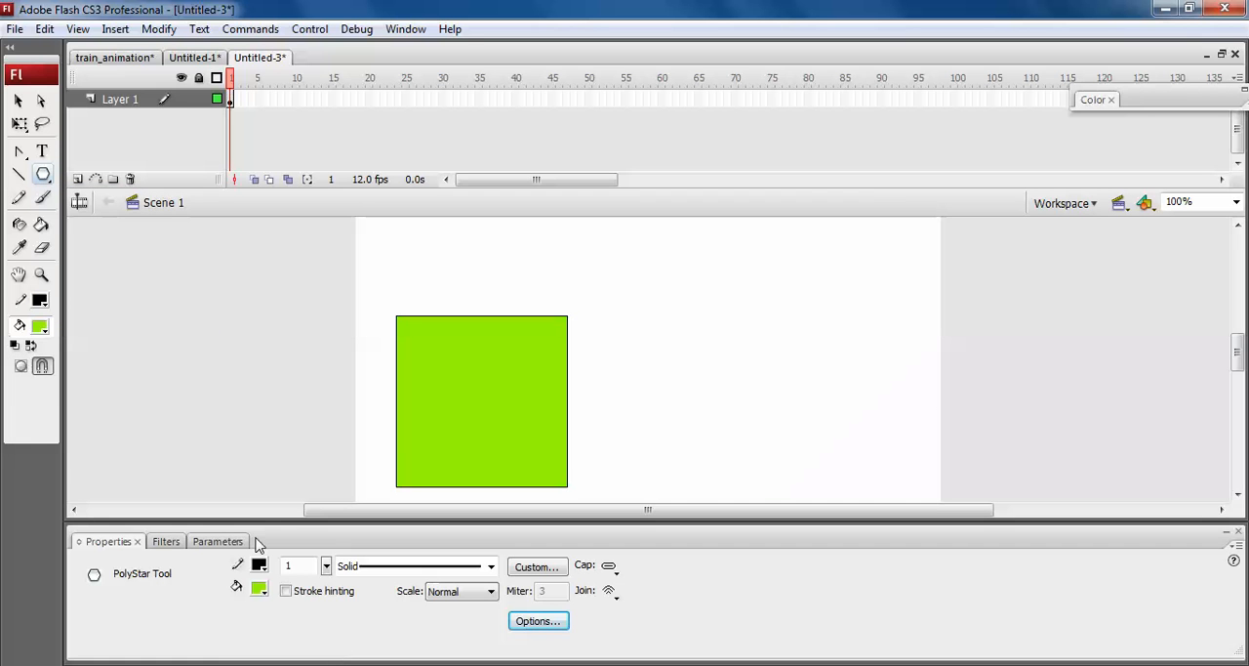
left_click(538, 621)
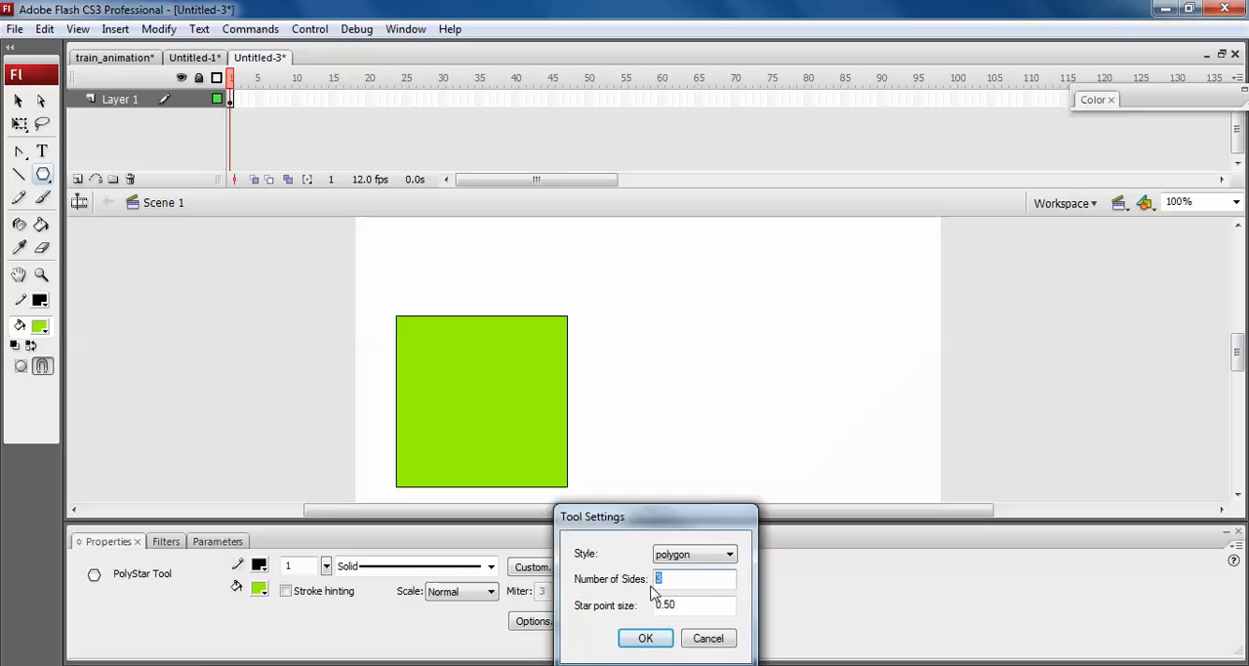
left_click(645, 642)
left_click_drag(643, 319, 707, 356)
Change the square's fill to dark red #670707.
left_click(18, 99)
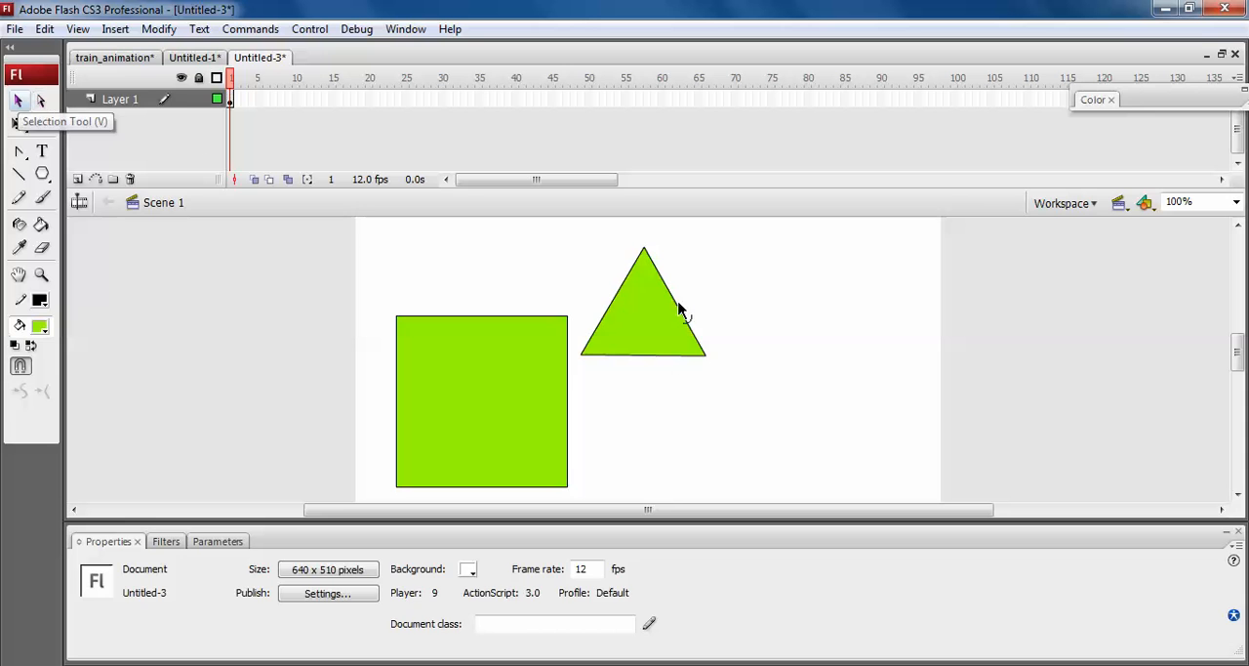
double_click(647, 337)
left_click(468, 409)
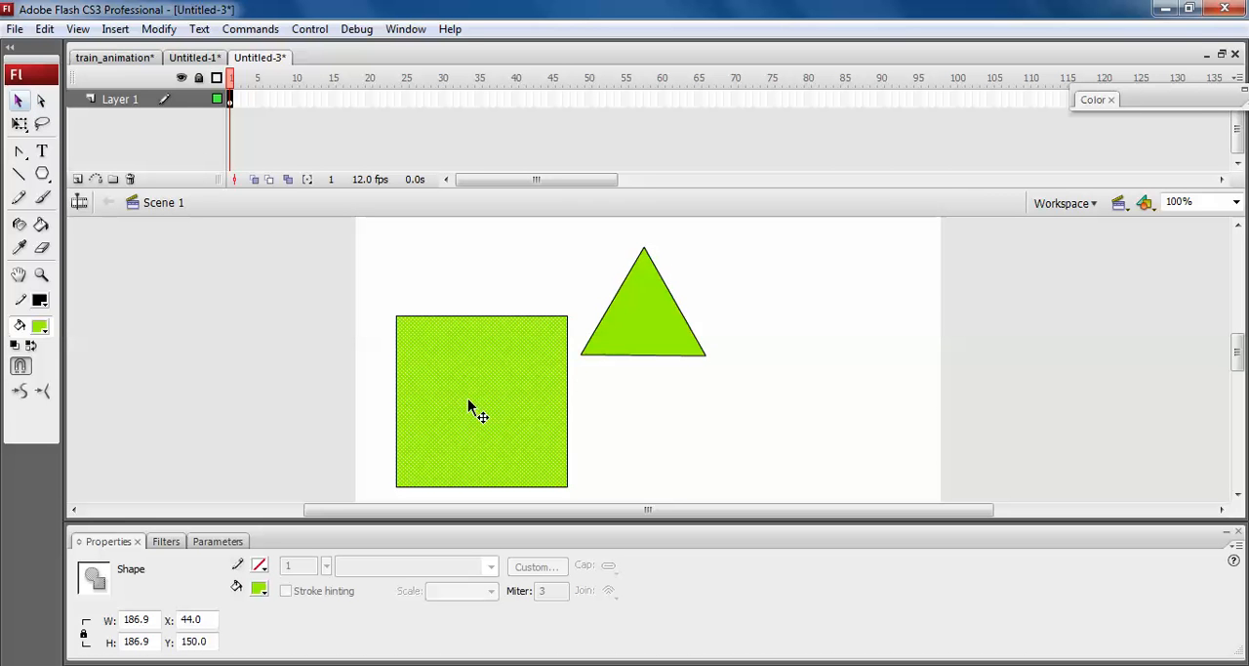
left_click_drag(1225, 108, 1122, 118)
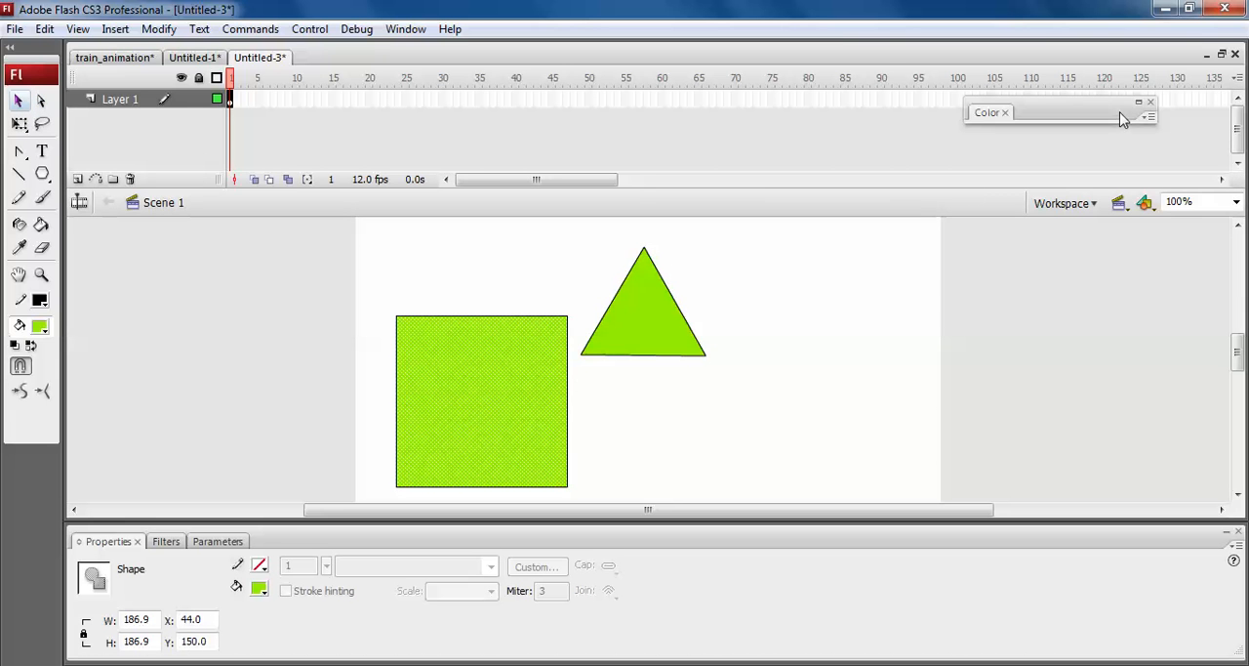
left_click(1137, 112)
left_click(1100, 212)
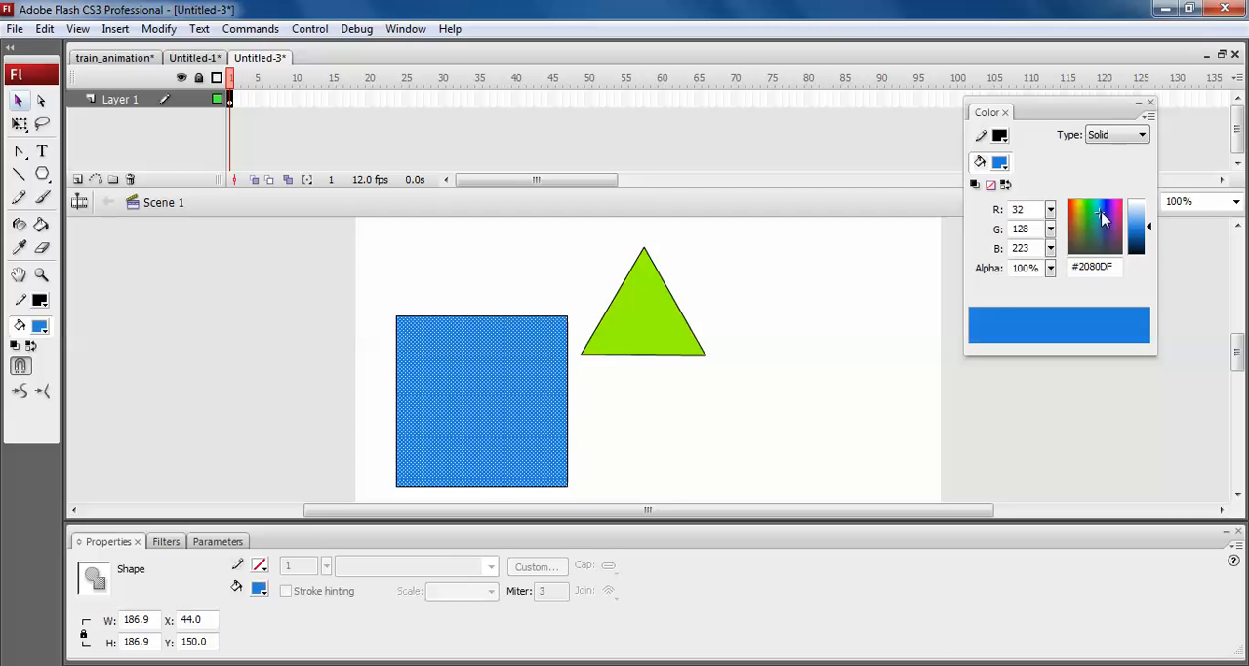
left_click(1071, 206)
left_click_drag(1135, 229, 1144, 251)
Delete the black outline around the dark red square.
left_click(630, 426)
left_click(568, 363)
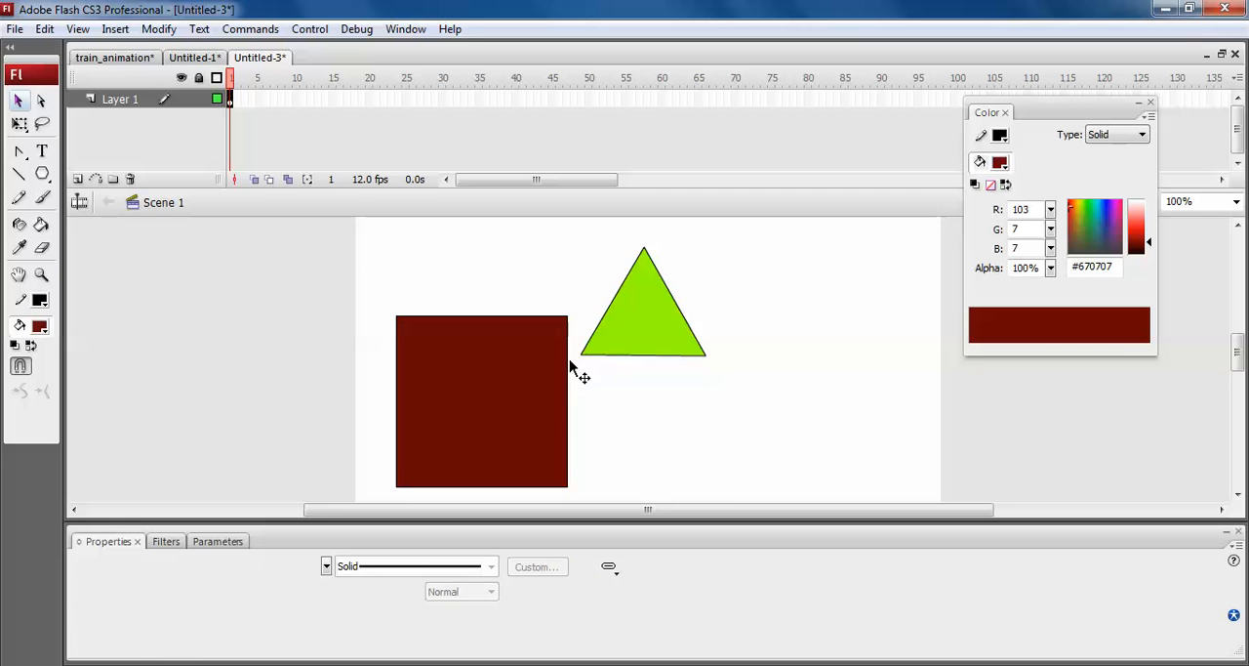
key("Delete")
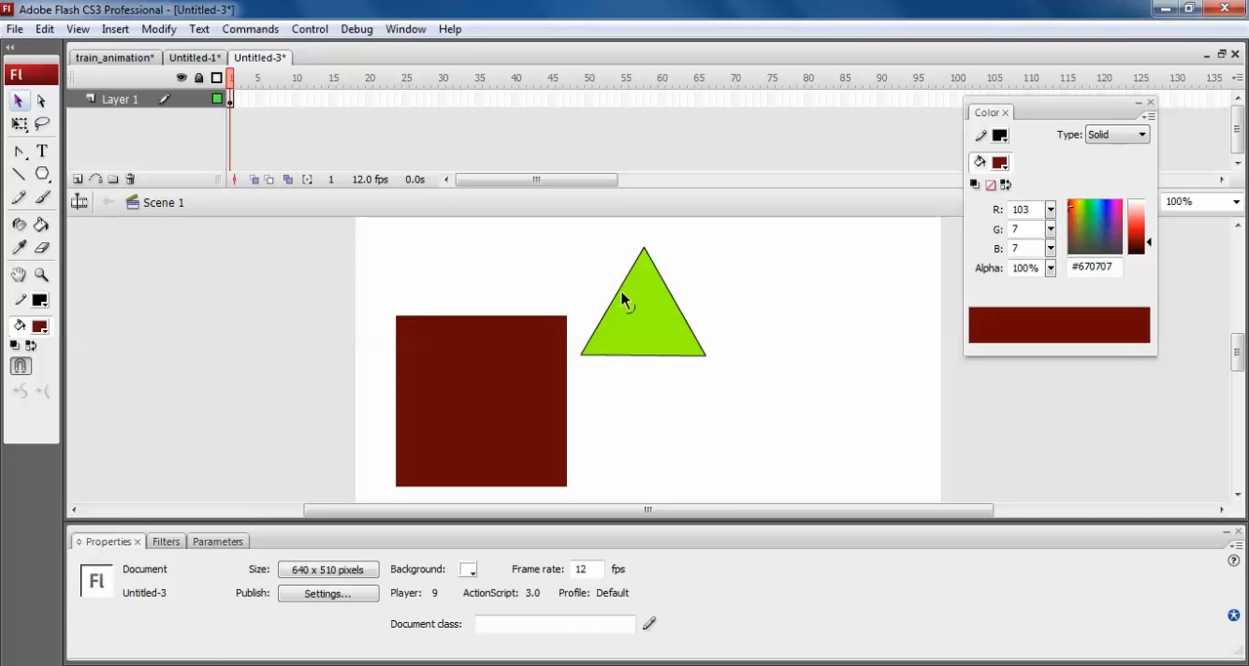
Bend the triangle's two slanted sides outward into a dome and move it onto the square's upper edge.
mouse_move(605, 294)
left_mouse_down()
mouse_move(612, 265)
mouse_move(680, 260)
left_mouse_up()
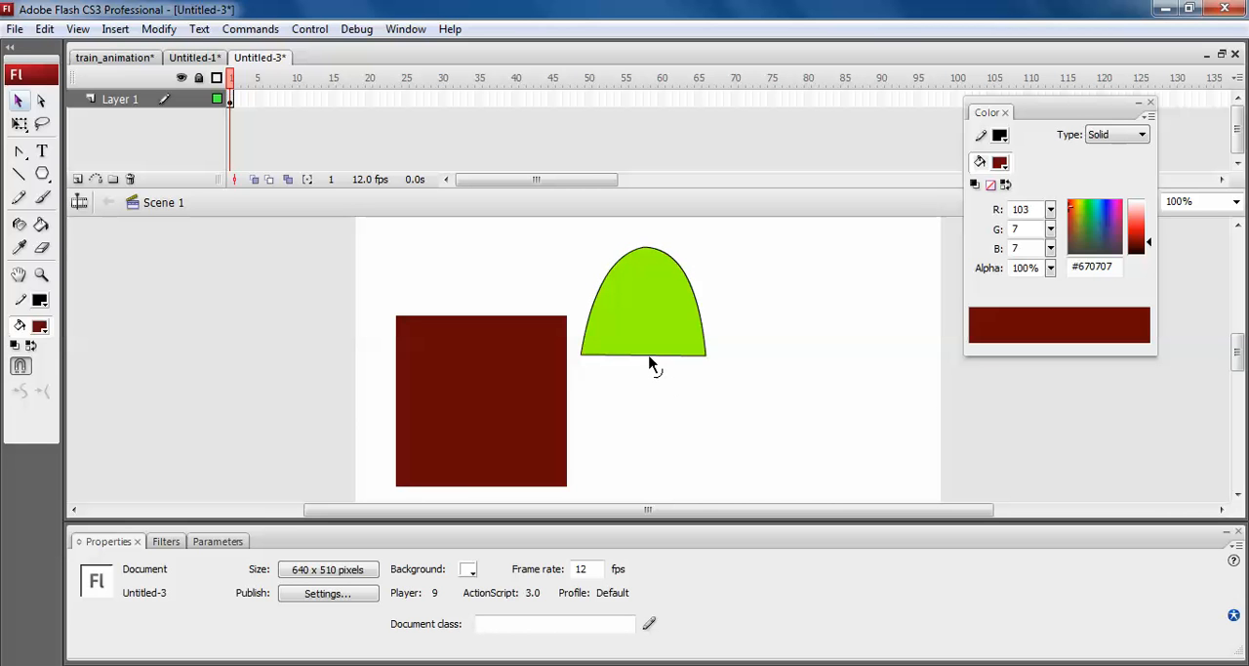
double_click(658, 285)
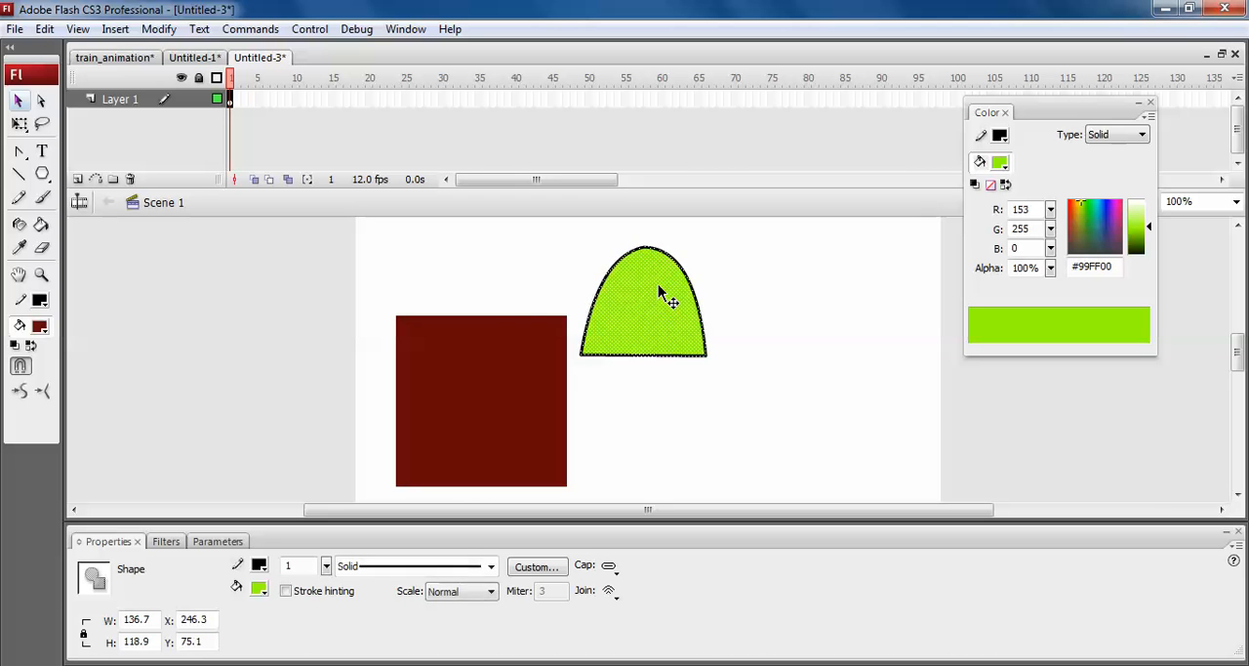
left_click_drag(655, 324, 494, 310)
Stretch the dome horizontally with Free Transform so both its sides line up with the sides of the square.
key("q")
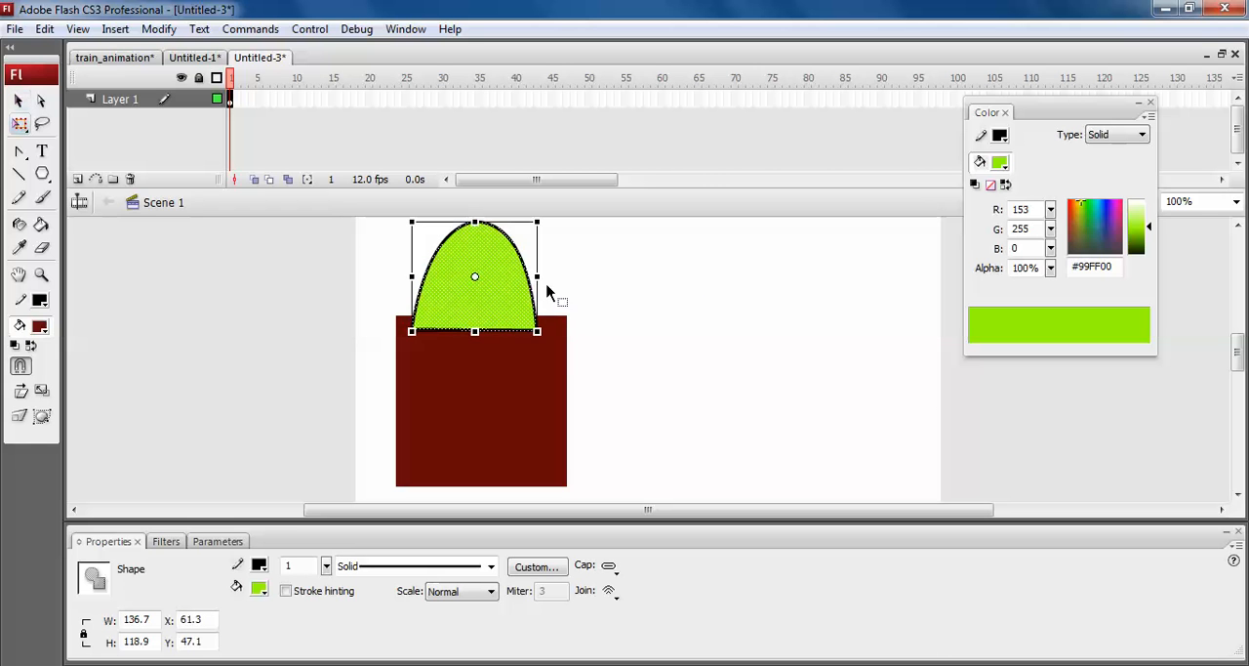
left_click_drag(537, 276, 567, 274)
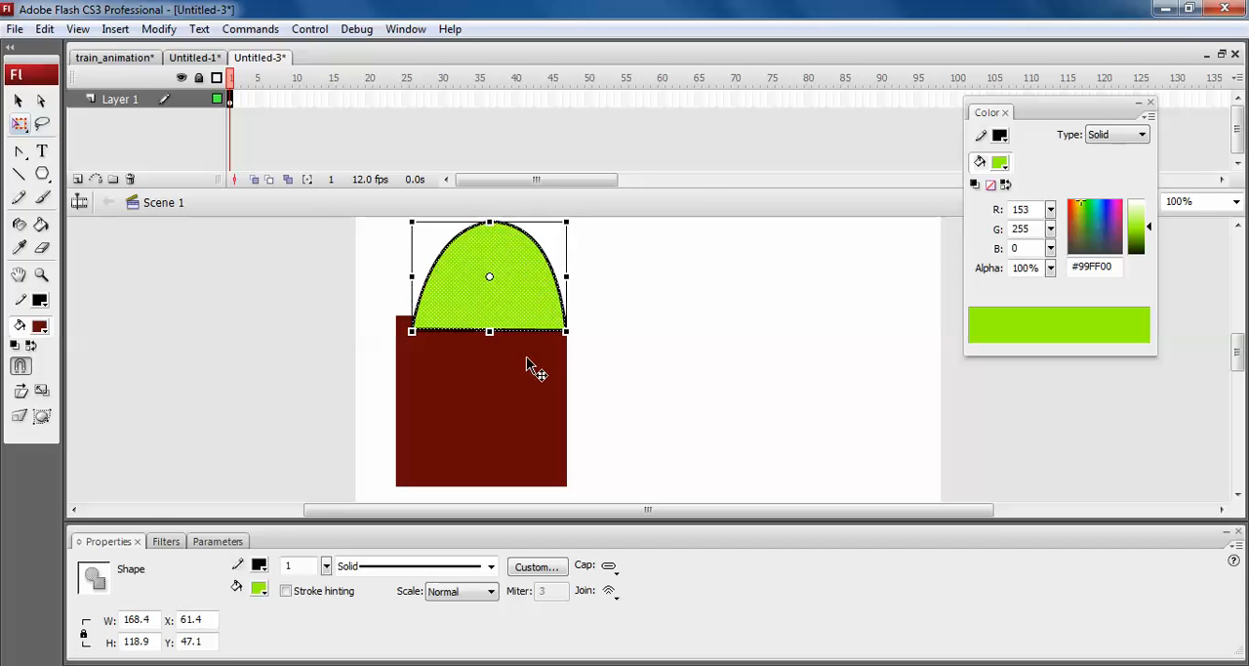
key("ctrl+equal")
key("ctrl+equal")
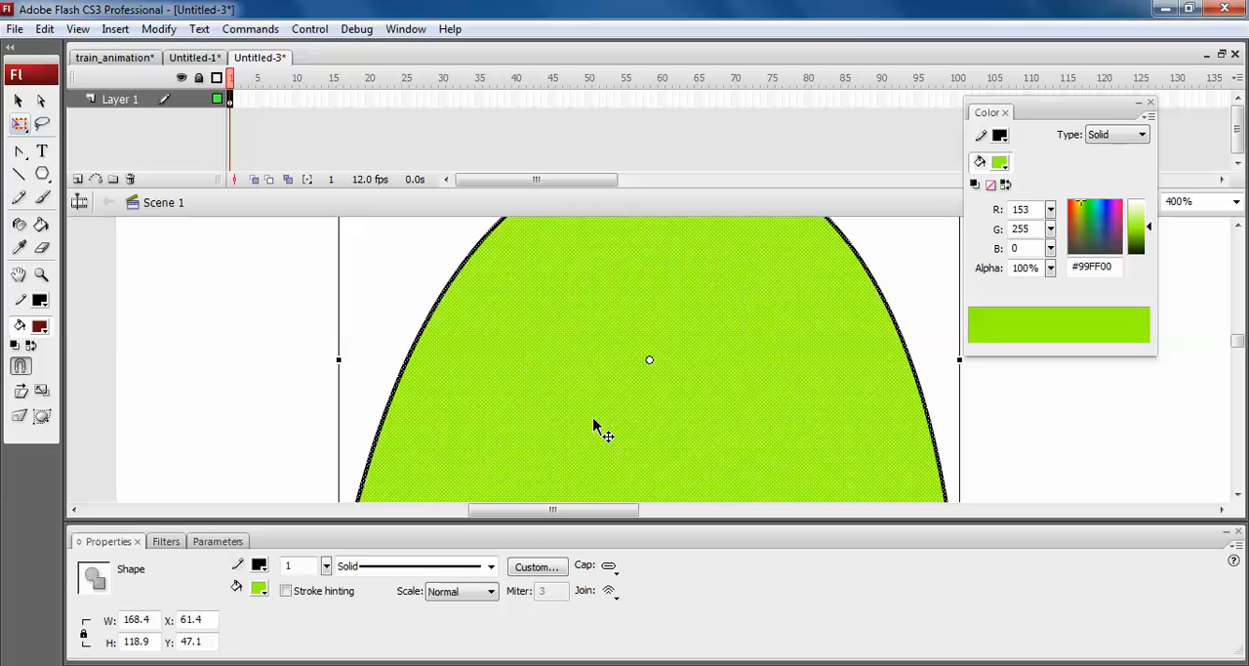
left_click(586, 538)
left_click_drag(560, 439, 593, 387)
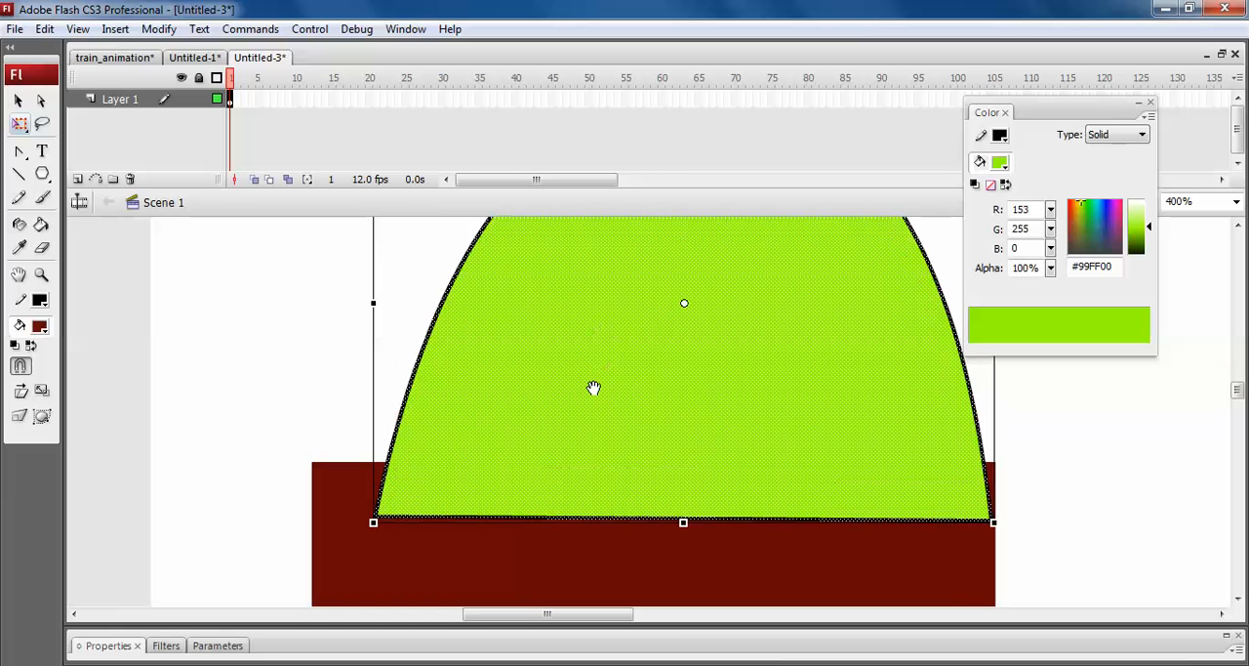
left_click_drag(375, 303, 311, 303)
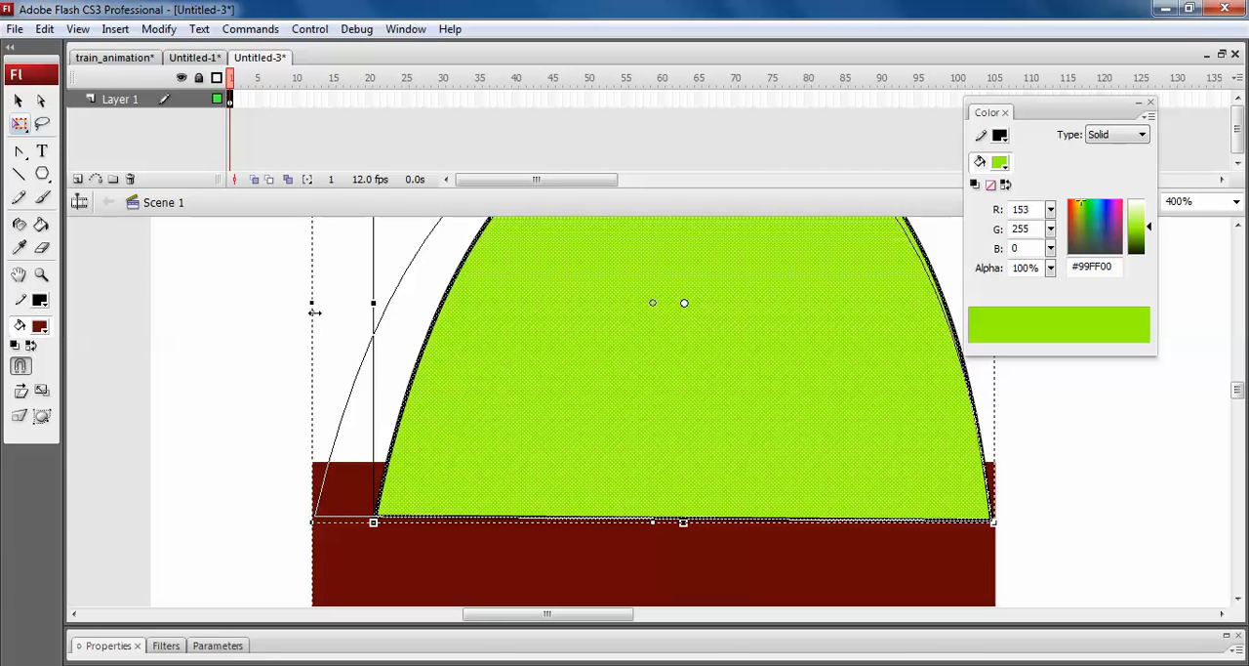
Close the Untitled-1 trees document without saving its changes.
left_click(115, 59)
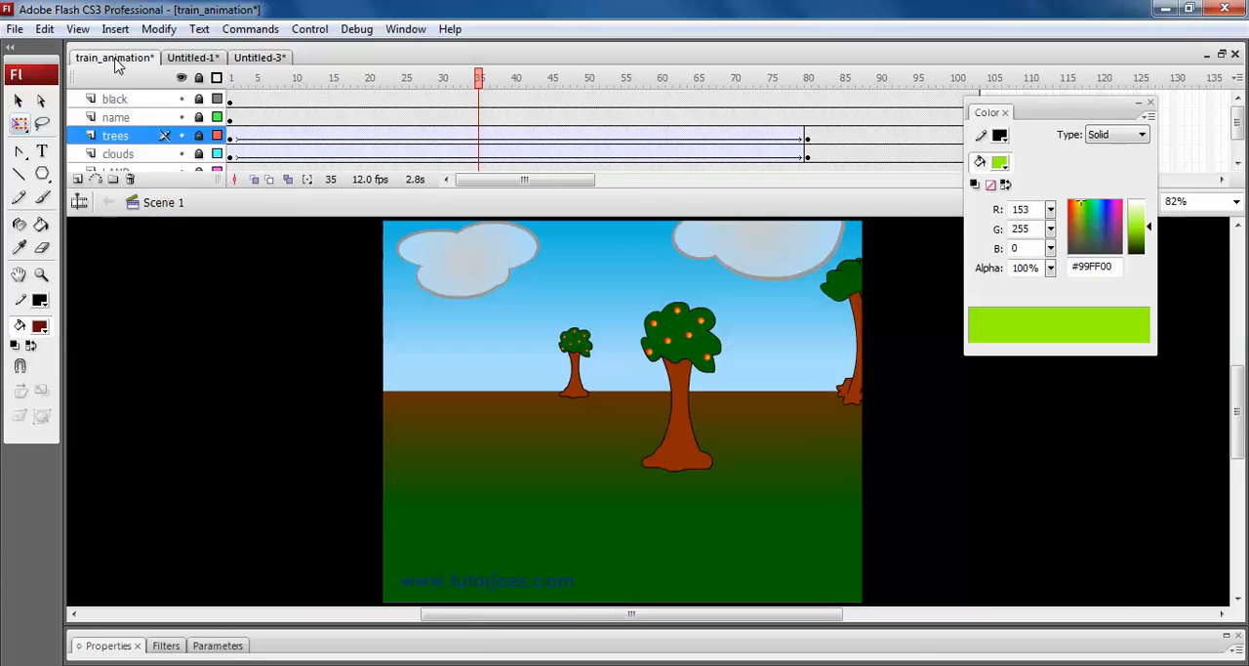
left_click(209, 58)
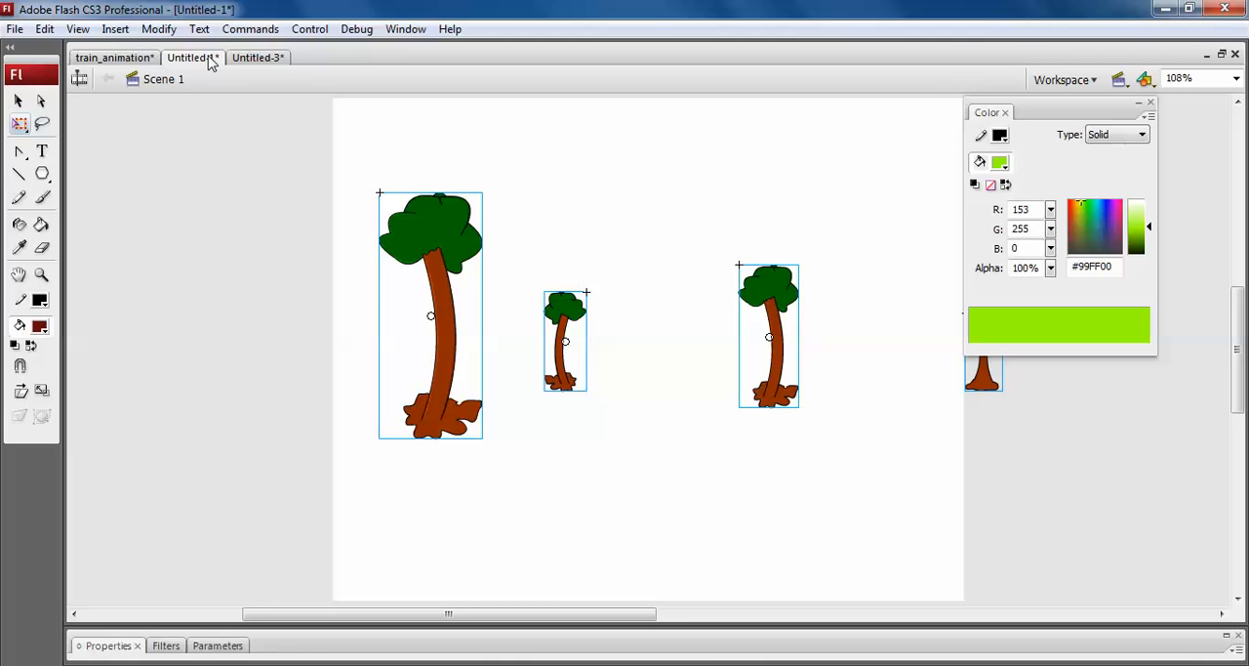
key("ctrl+w")
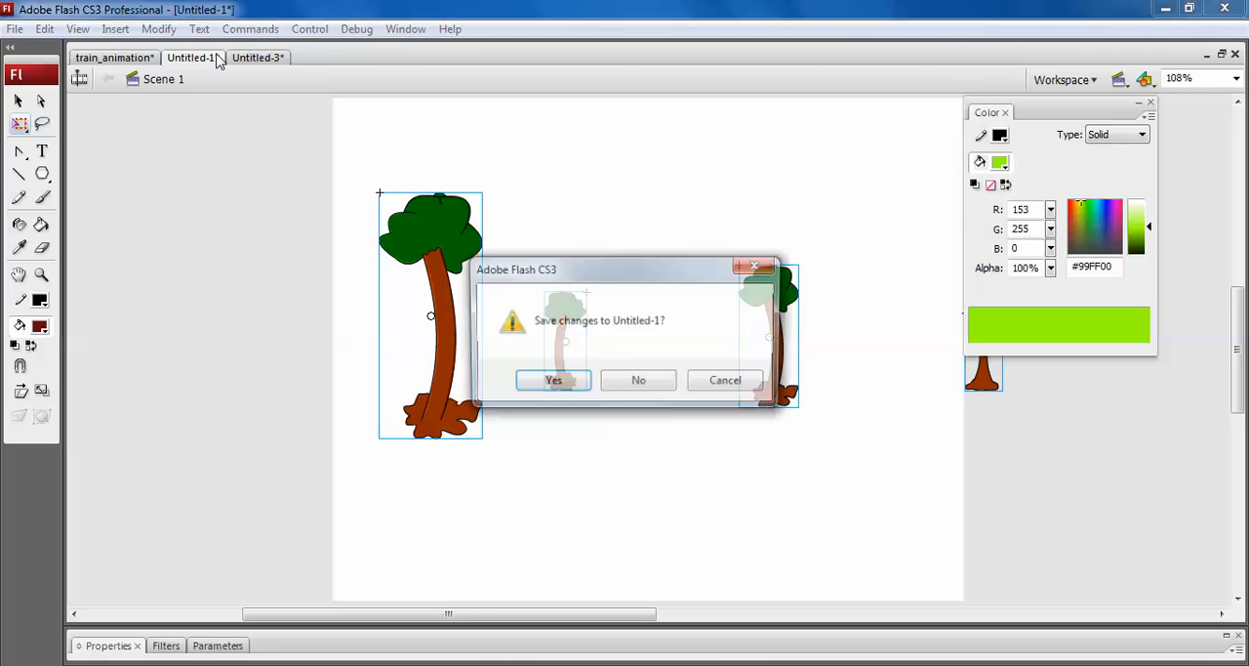
left_click(636, 383)
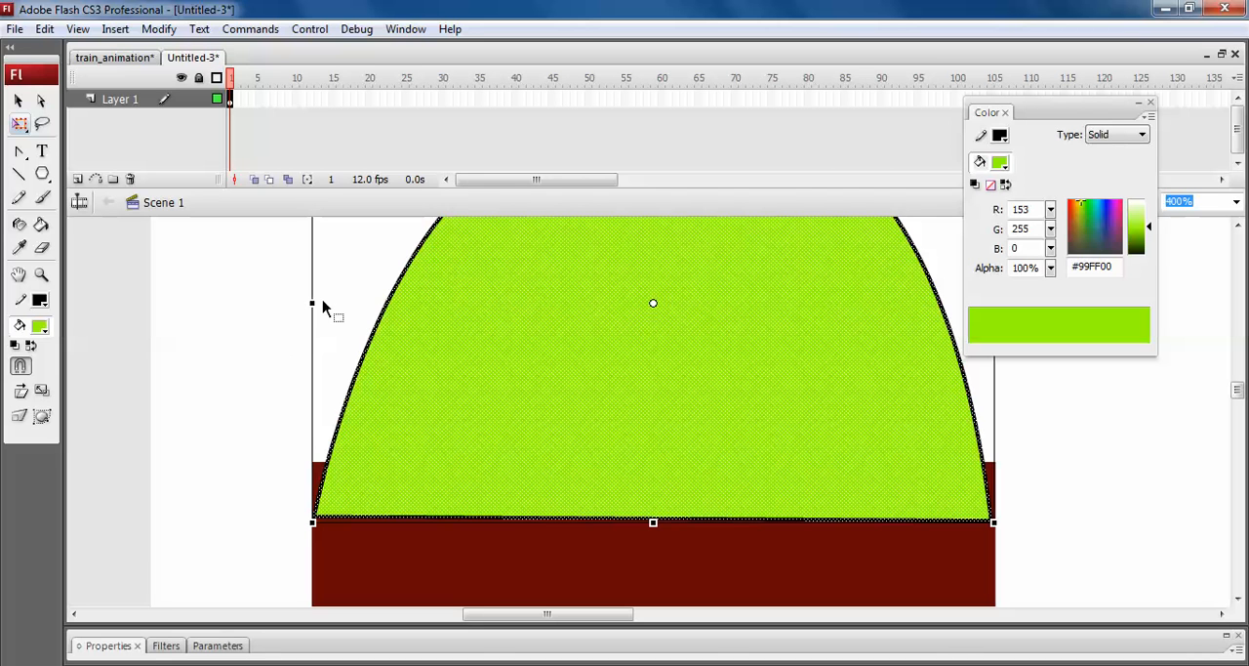
Extend the dome's left edge slightly to meet the square's left edge, and deselect the dome.
left_click_drag(312, 304, 311, 303)
left_click(279, 426)
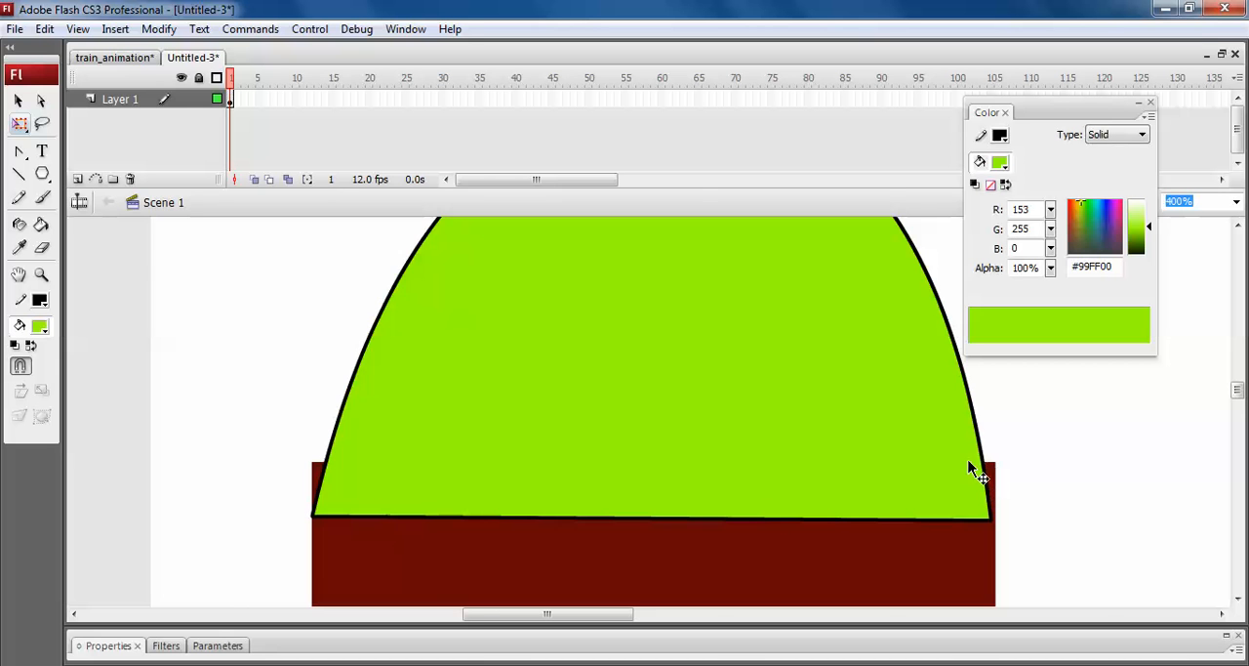
key("ctrl+minus")
key("ctrl+minus")
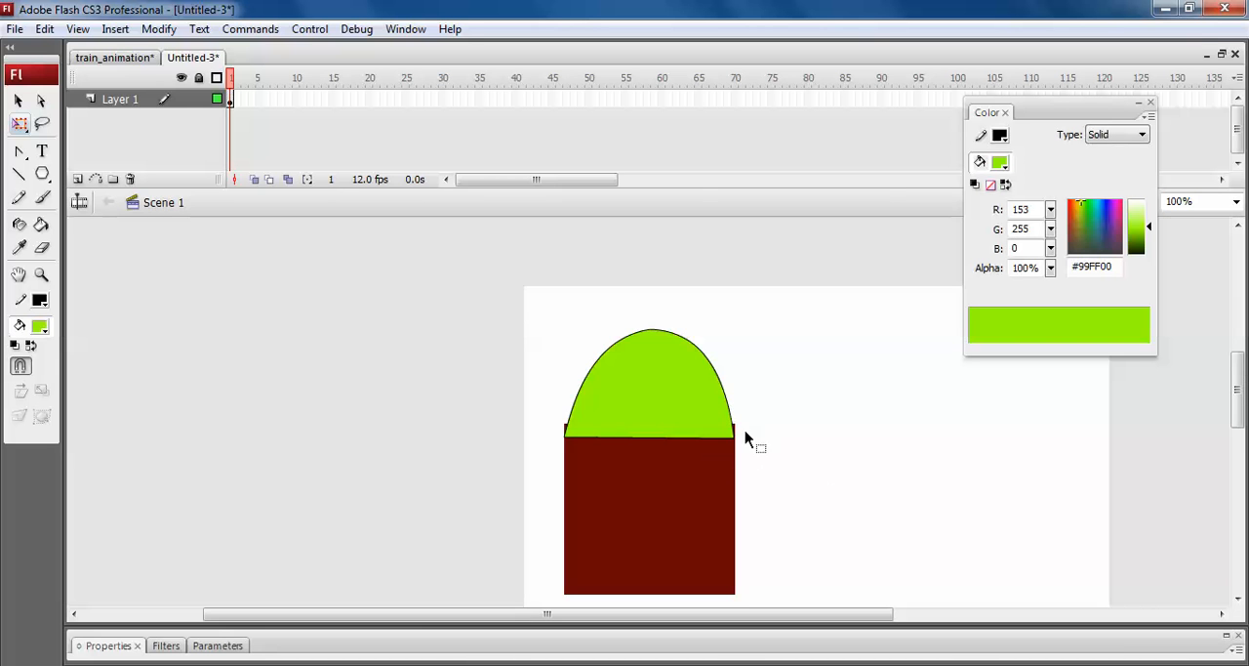
Reshape the square's upper right corner so no dark red sticks out beside the dome.
key("ctrl+equal")
key("ctrl+equal")
key("ctrl+equal")
left_click_drag(294, 469, 645, 383)
left_click_drag(557, 396, 536, 397)
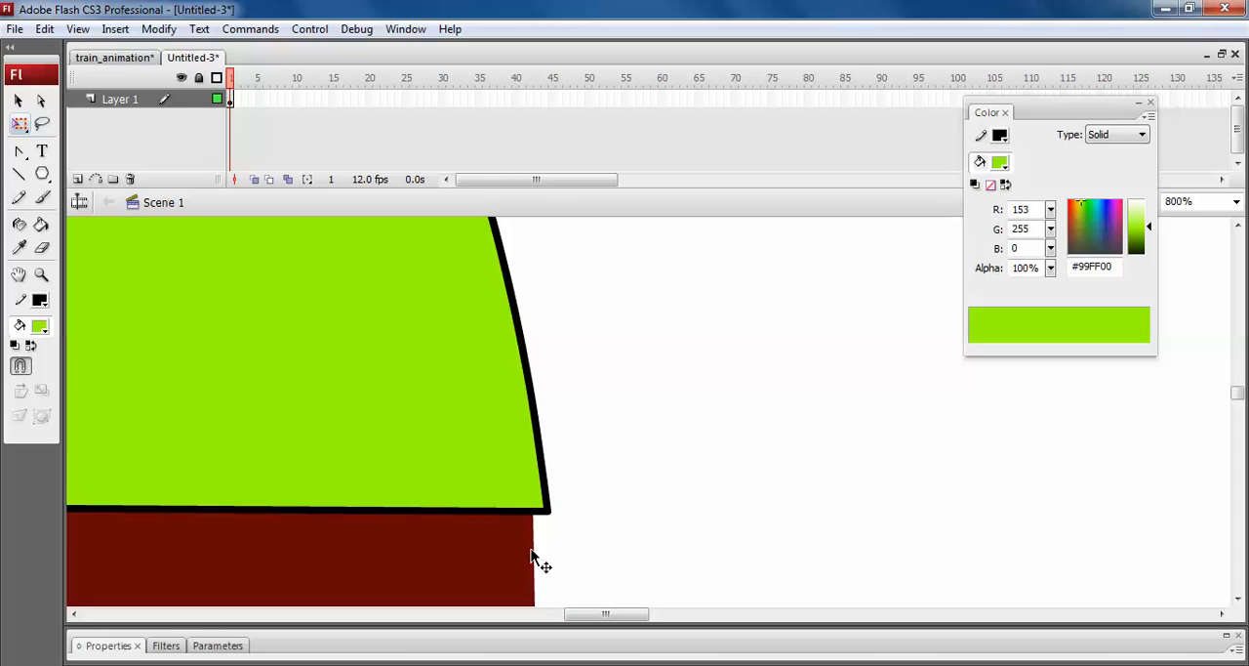
Pull the square's protruding upper left corner down to the dome's lower left corner.
left_click_drag(404, 420, 769, 475)
left_click_drag(122, 348, 532, 350)
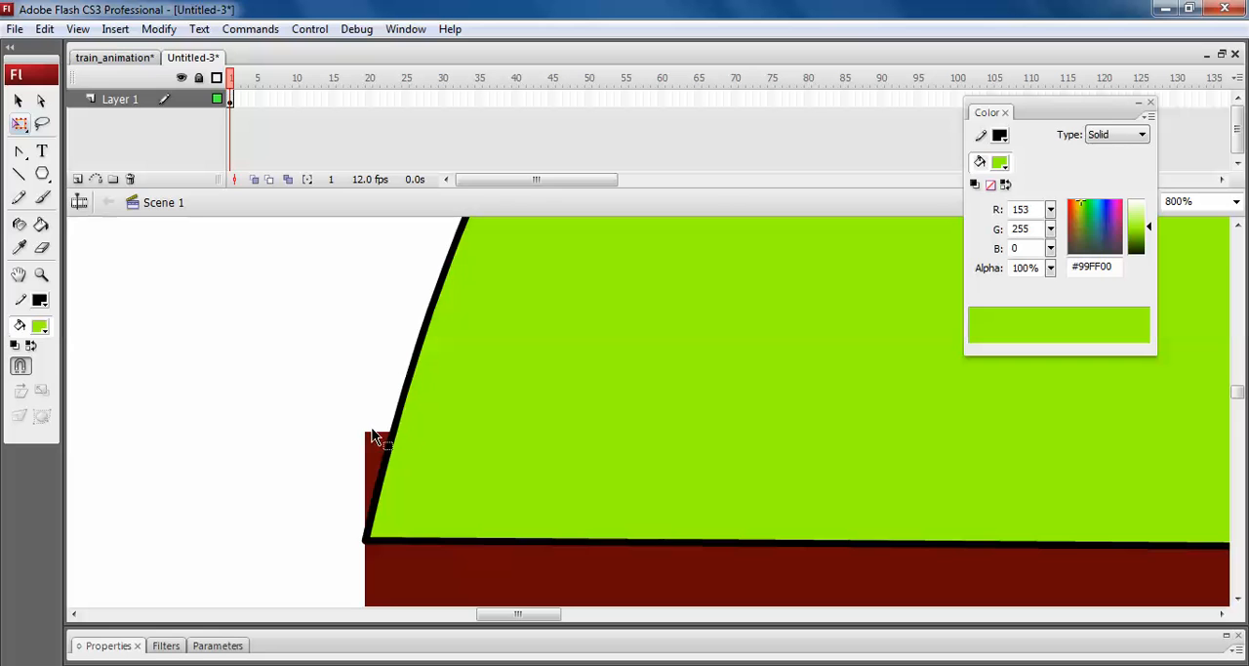
left_click_drag(372, 437, 393, 436)
key("ctrl+z")
left_click_drag(391, 546, 365, 539)
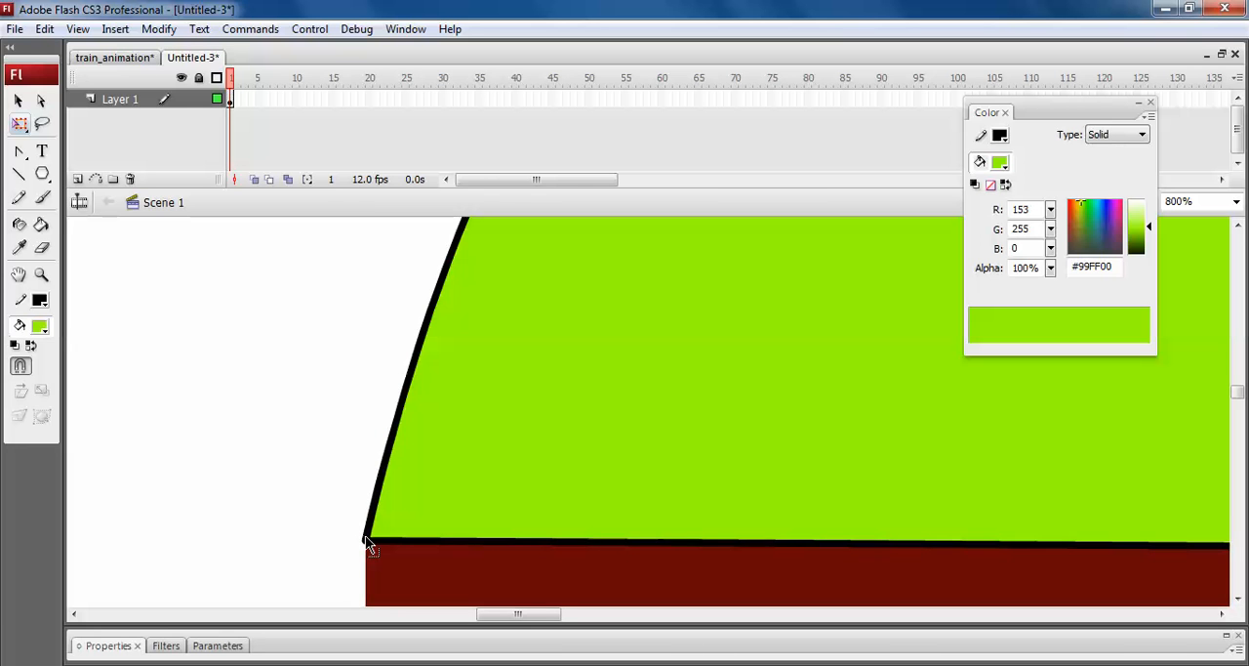
key("ctrl+minus")
key("ctrl+minus")
key("ctrl+minus")
key("space")
mouse_move(772, 491)
left_mouse_down()
mouse_move(553, 382)
mouse_move(571, 429)
left_mouse_up()
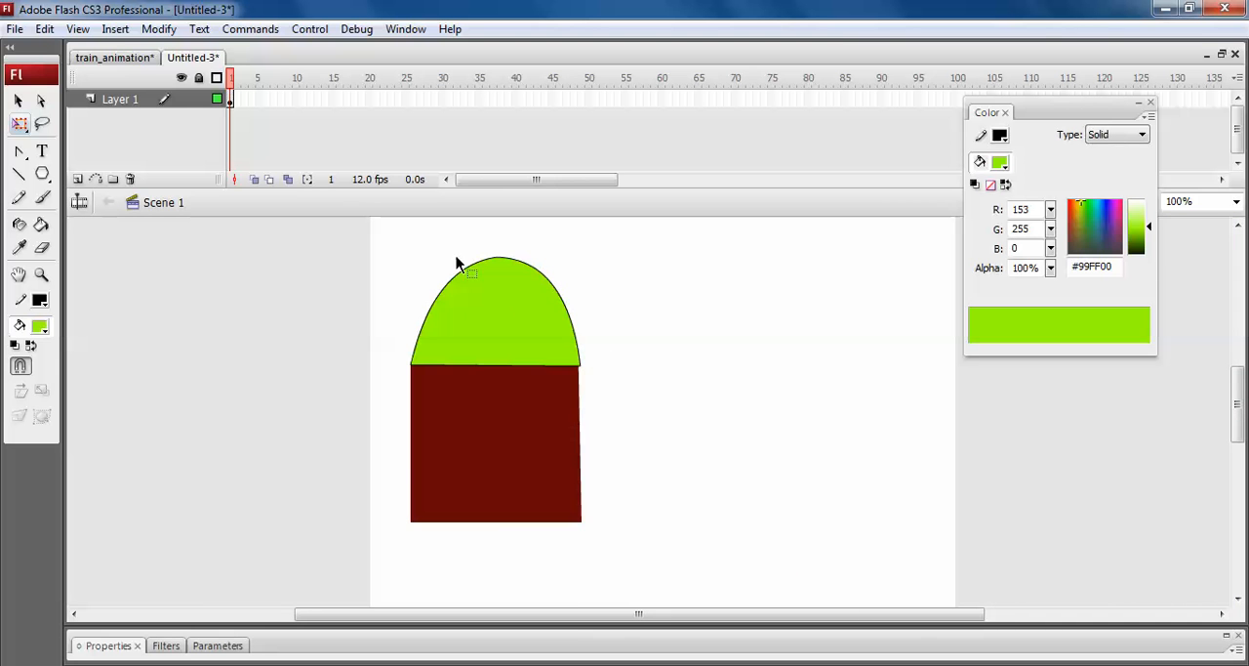
Recolour the dome's fill dark brown, #663300.
left_click(500, 335)
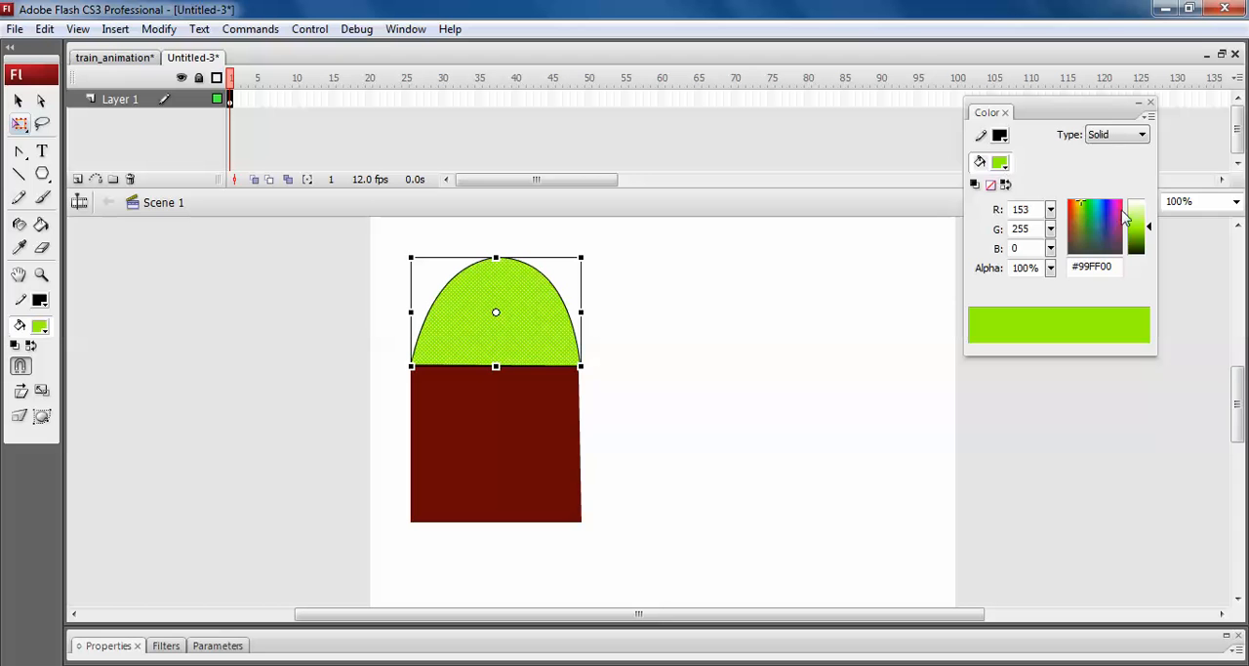
left_click(1104, 207)
left_click(1001, 162)
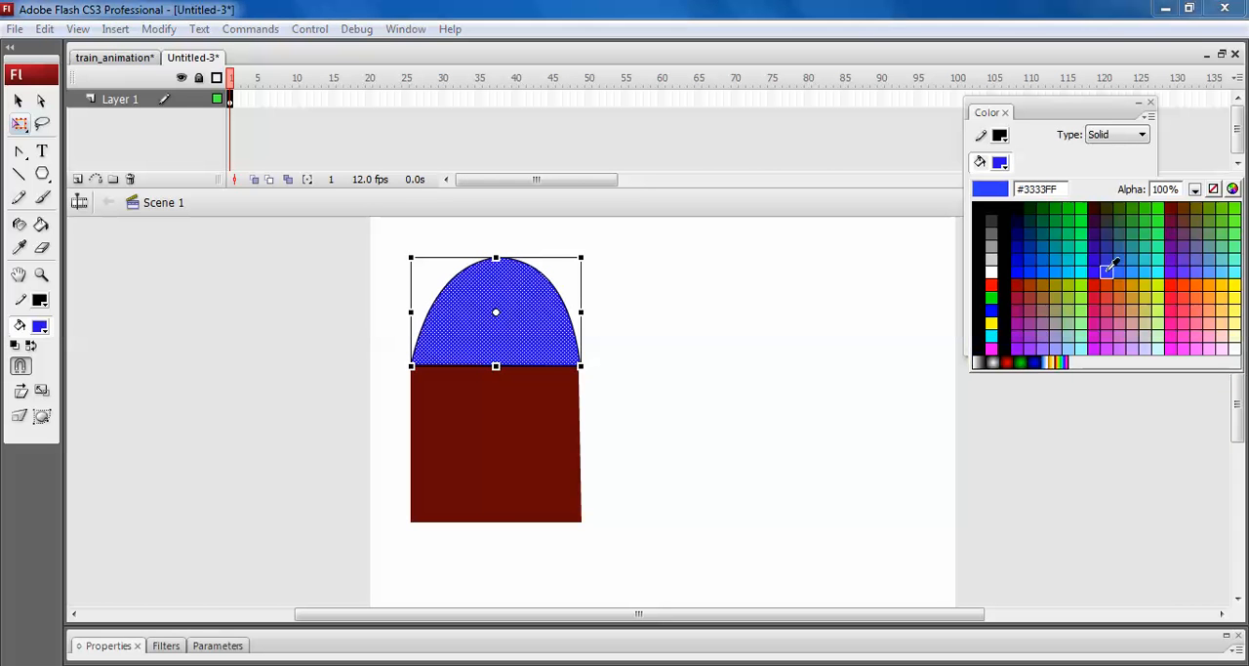
left_click(1194, 197)
left_click(780, 350)
left_click(515, 338)
Fill the square below the dome with orange-red #CC3300 and give it a black outline.
left_click(554, 406)
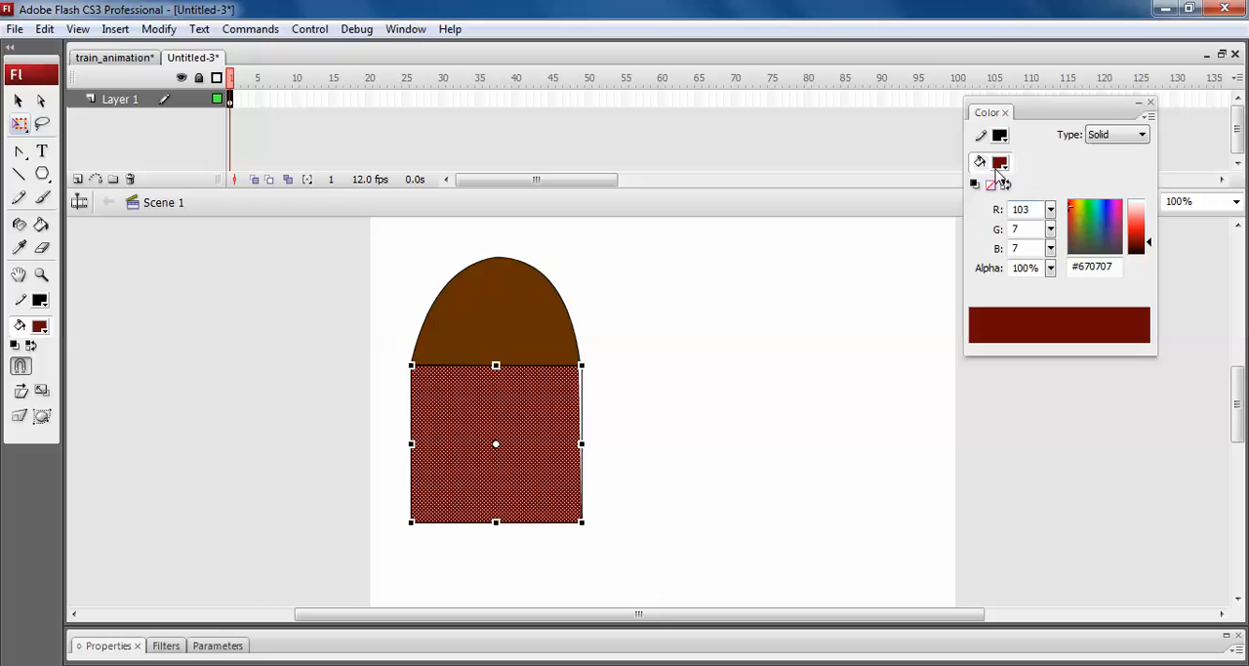
left_click(1000, 162)
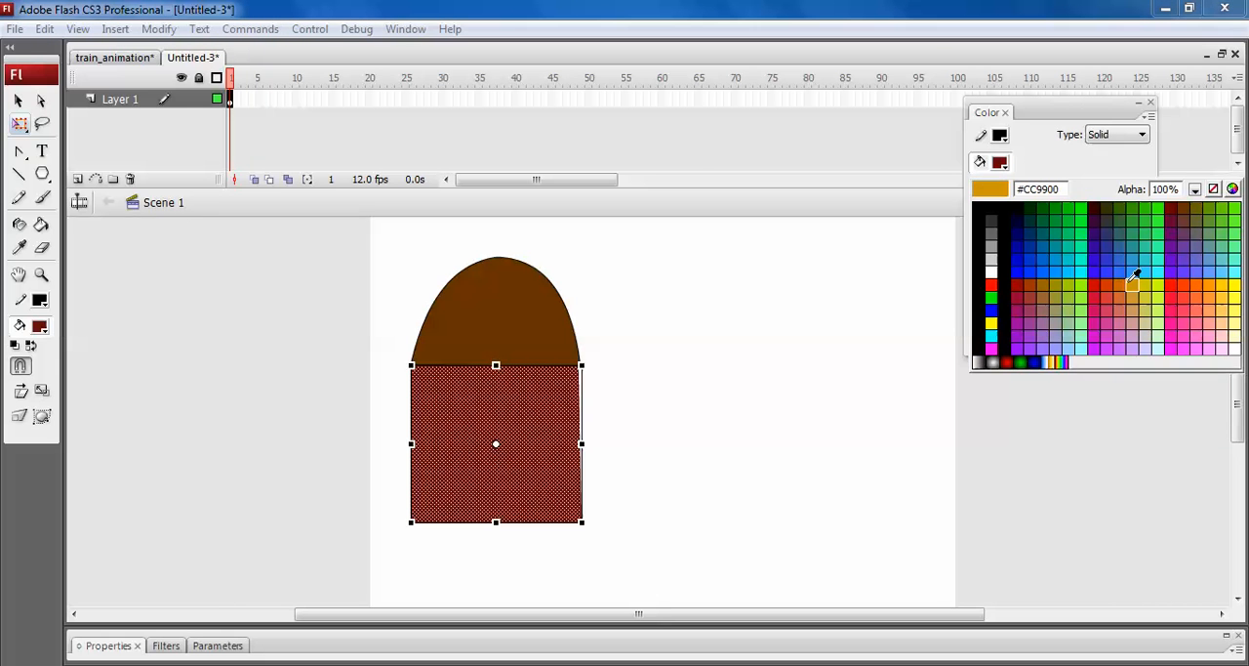
left_click(1107, 282)
left_click(732, 426)
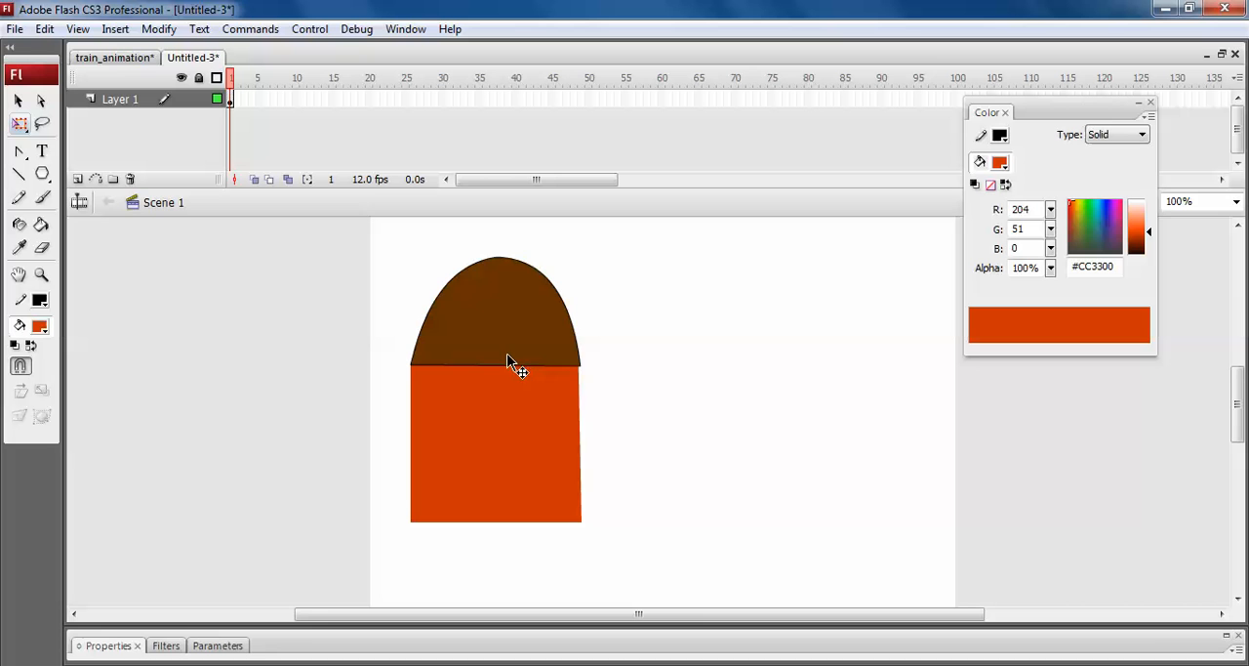
key("s")
left_click(511, 419)
Draw a rectangular door frame from three straight black lines, standing on the square's bottom edge.
key("z")
left_click_drag(363, 296, 634, 558)
mouse_move(434, 335)
left_mouse_down()
mouse_move(738, 554)
mouse_move(878, 614)
mouse_move(468, 404)
mouse_move(438, 341)
left_mouse_up()
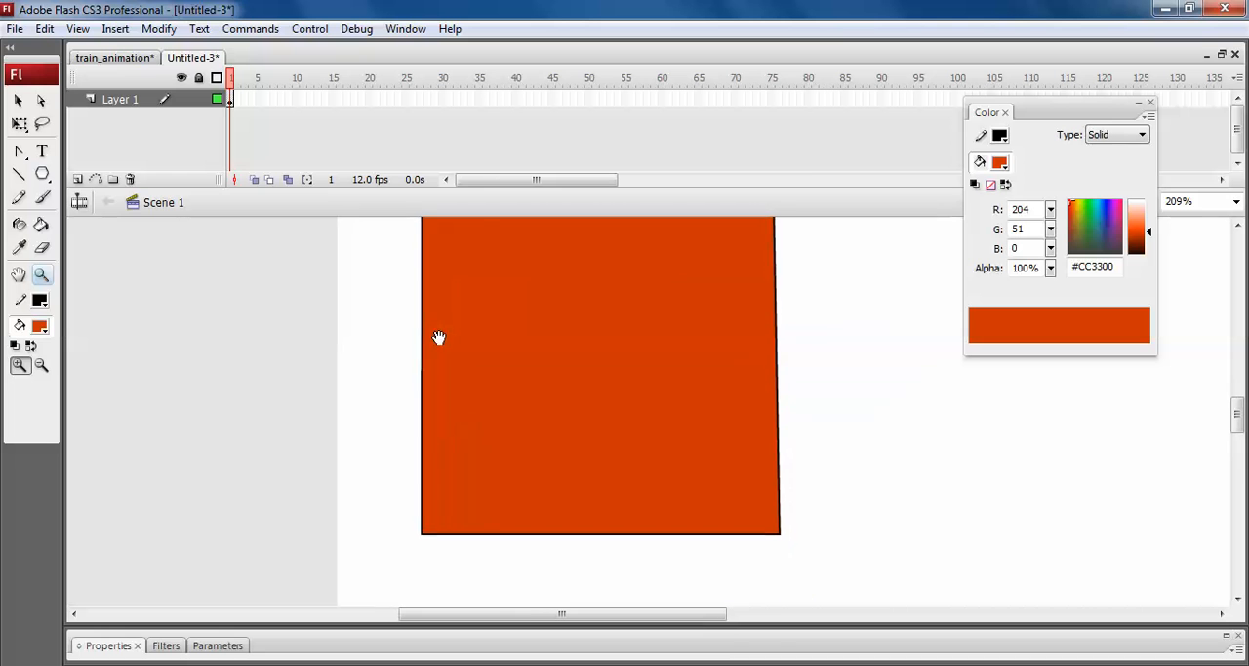
left_click(20, 174)
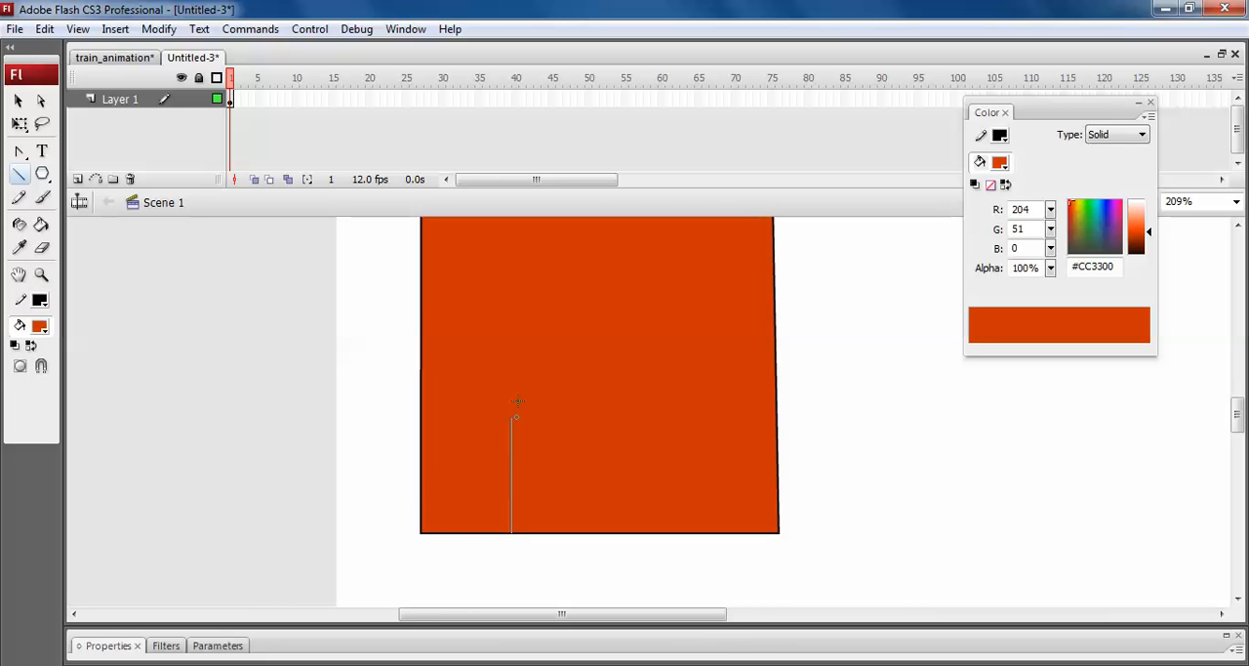
left_click_drag(517, 341, 508, 322)
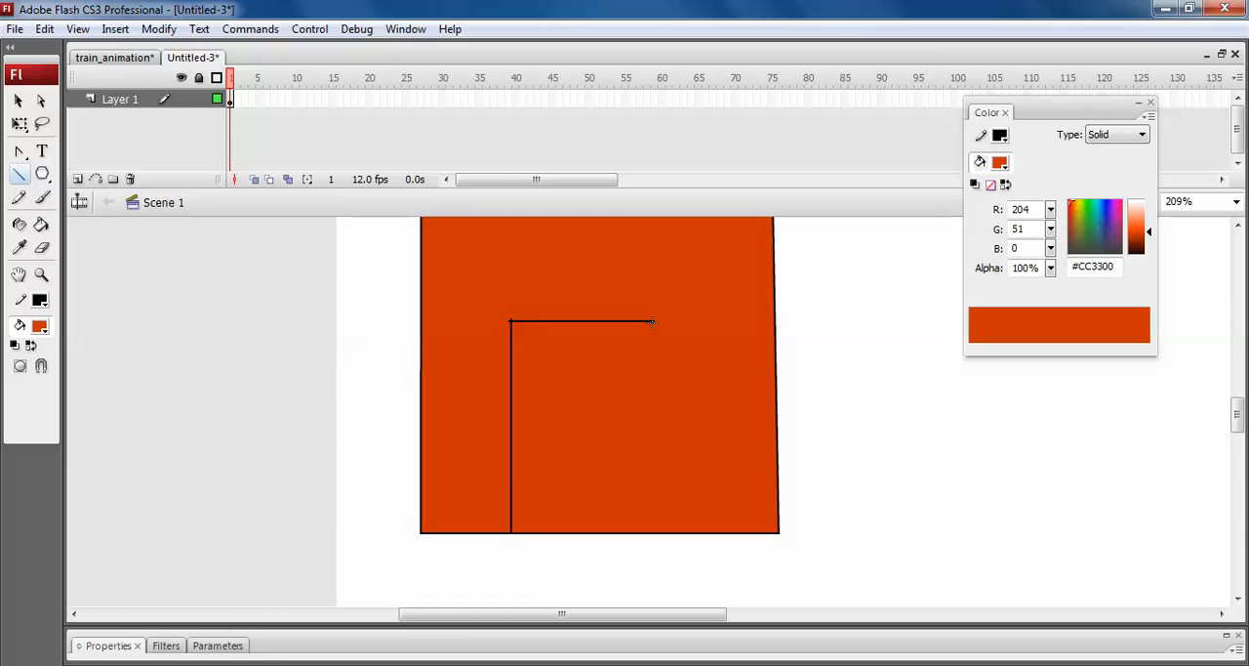
left_click_drag(654, 319, 648, 481)
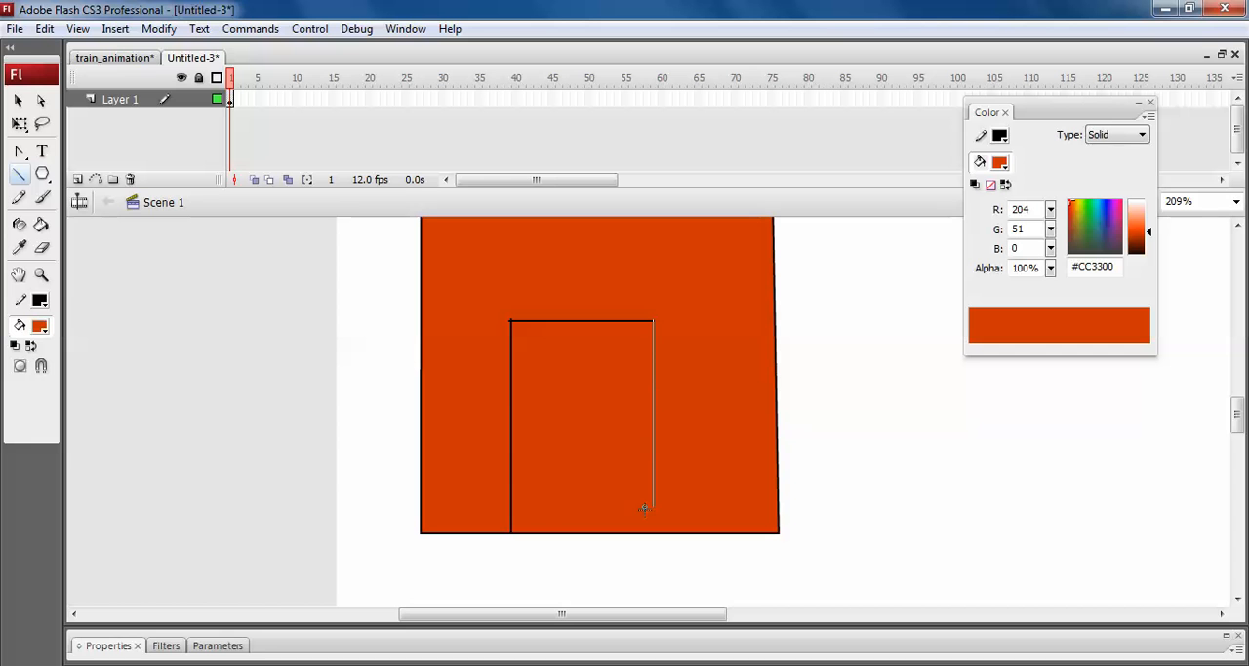
left_click_drag(647, 533, 649, 534)
Delete the small line ends that stick out past the door frame's two upper corners.
key("z")
left_click_drag(477, 272, 728, 374)
key("v")
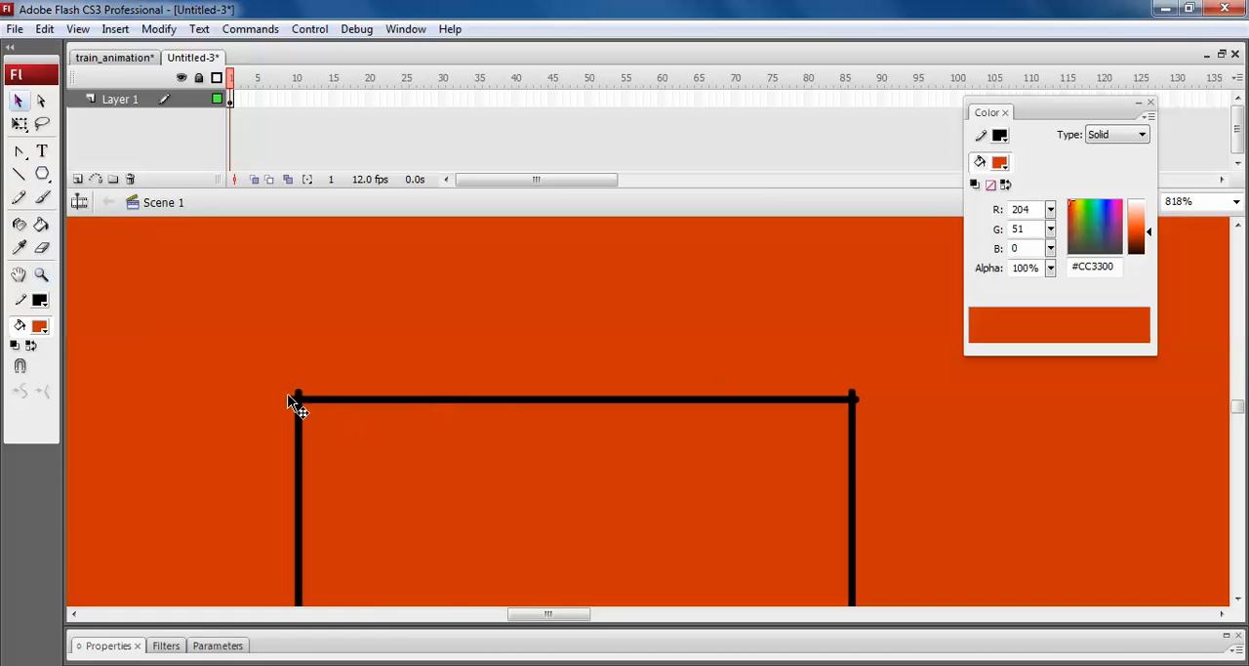
left_click(293, 398)
key("Delete")
left_click(854, 394)
key("Delete")
left_click(857, 395)
key("Delete")
key("ctrl+minus")
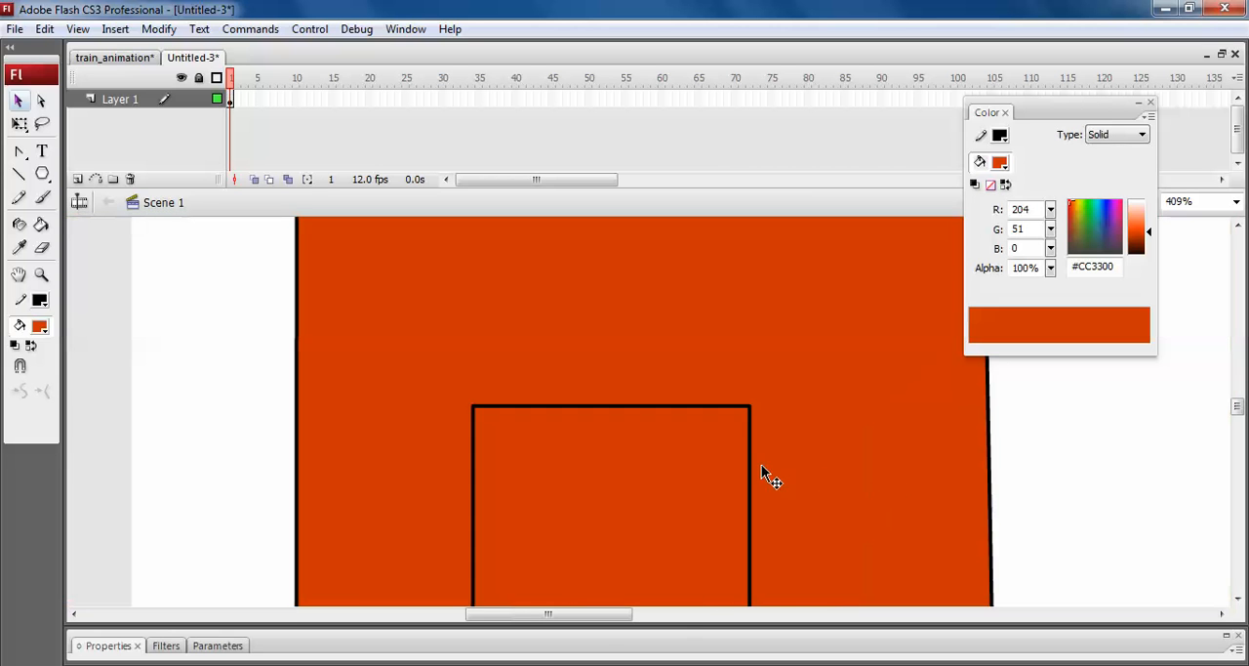
key("ctrl+minus")
Draw a half-open door with a line slanting down from the frame's upper right corner and a vertical line to the bottom edge.
left_click_drag(689, 521, 667, 421)
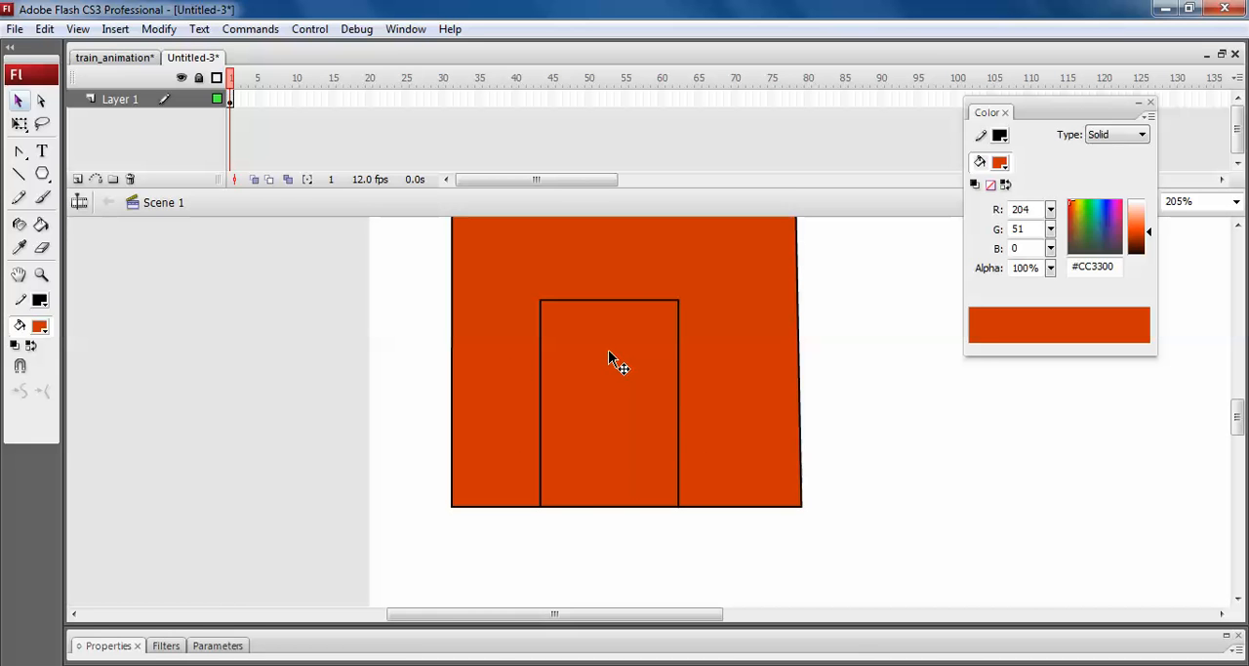
left_click(20, 174)
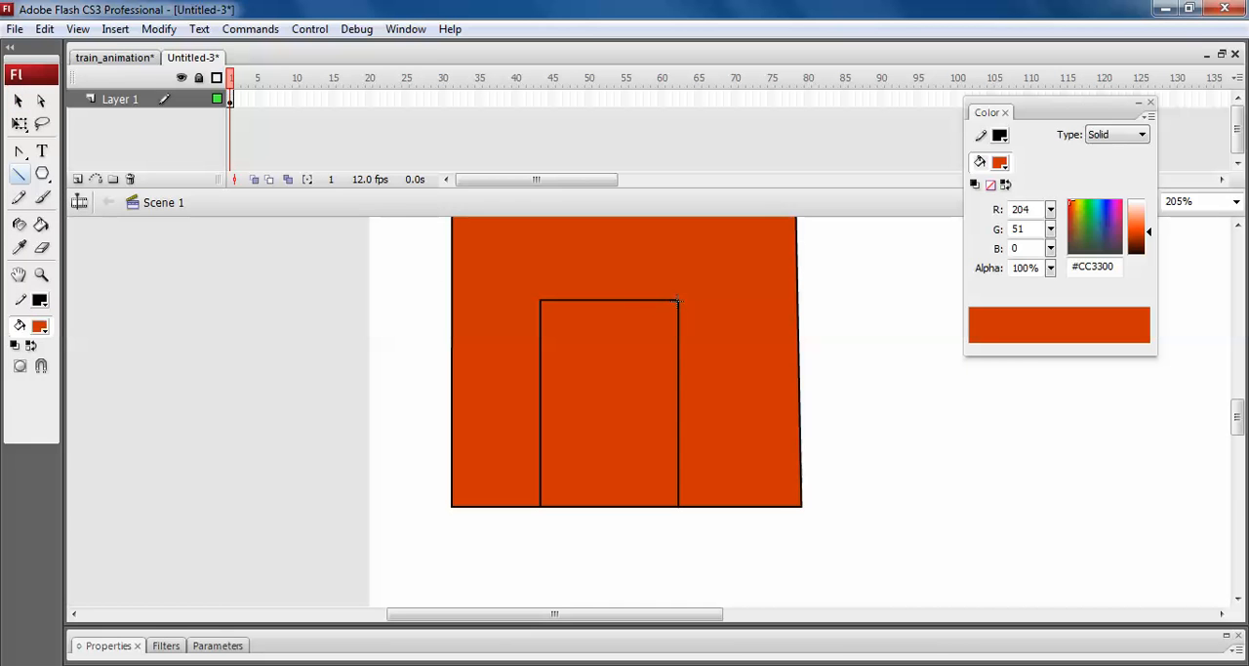
left_click_drag(586, 349, 559, 333)
left_click_drag(559, 333, 559, 369)
left_click_drag(558, 496, 560, 507)
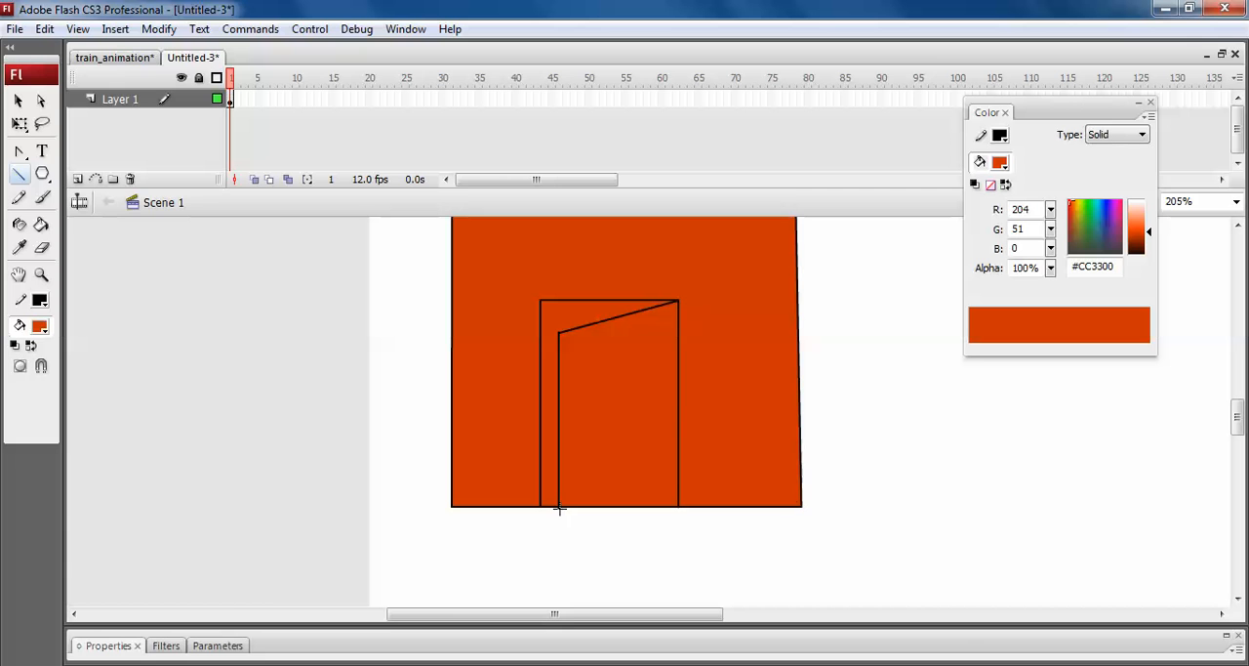
Join the end of the slanted door line to the frame's upper right corner, and test-select the door gap's fill.
key("v")
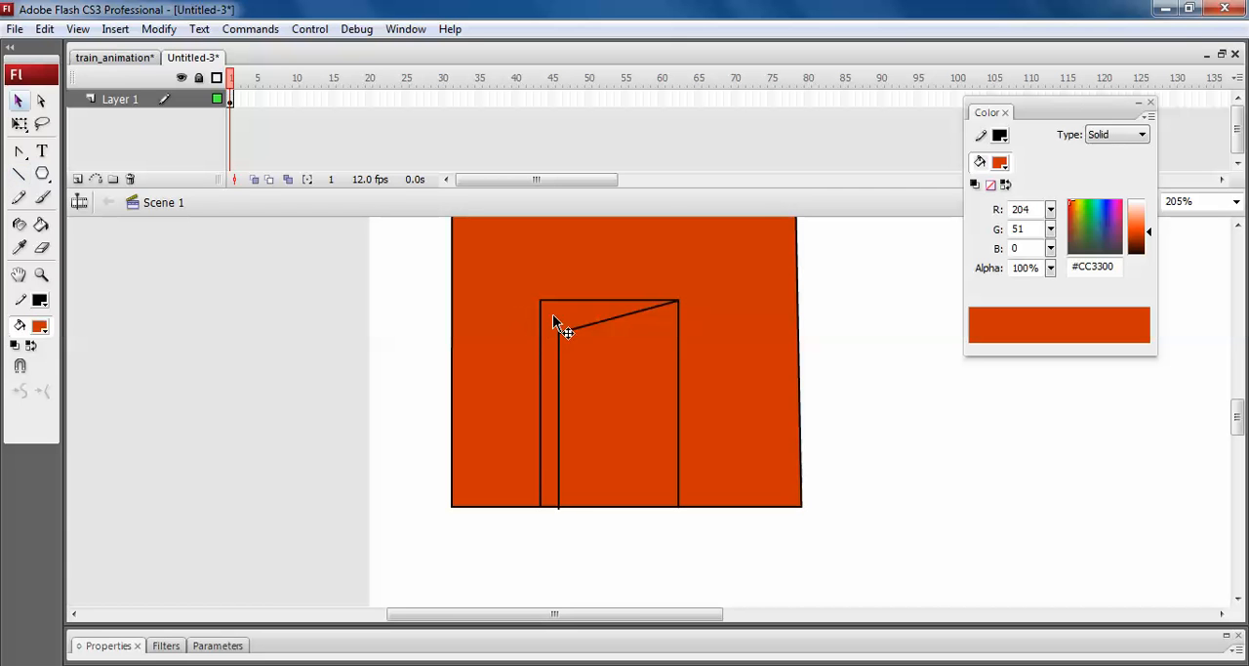
left_click(552, 315)
left_click(907, 404)
key("z")
left_click_drag(516, 463, 660, 556)
left_click_drag(440, 365, 612, 449)
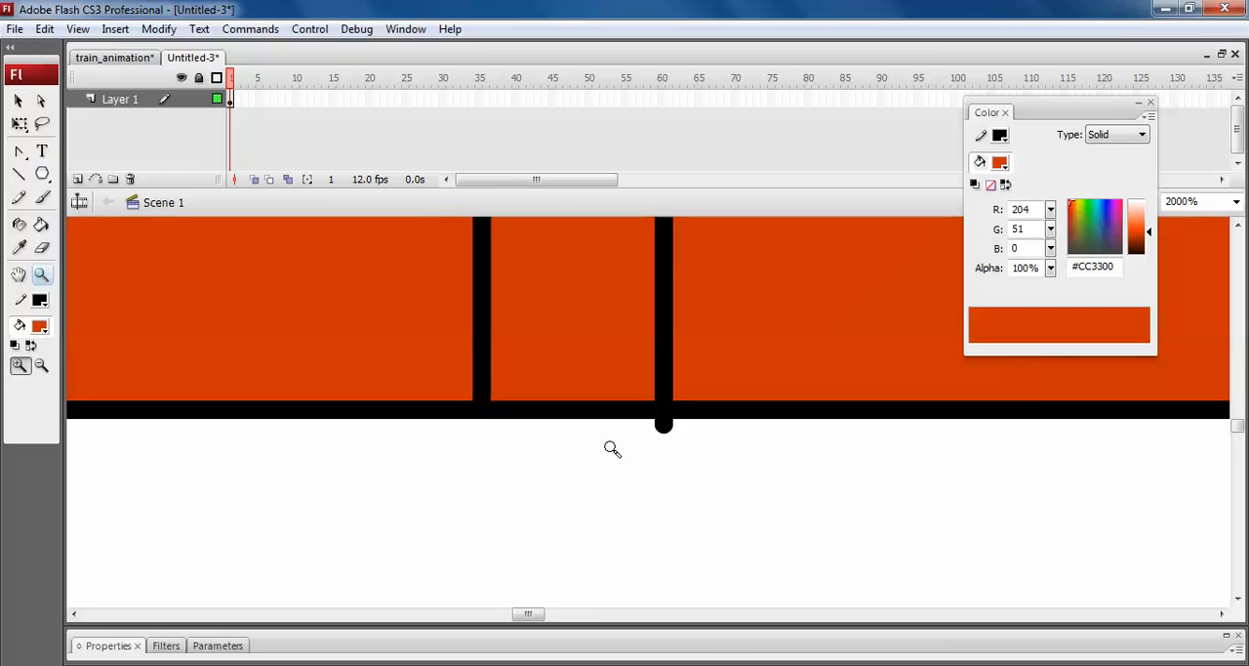
key("v")
left_click(542, 371)
scroll(556, 426, "up", 3)
scroll(556, 426, "up", 4)
scroll(556, 427, "down", 1)
key("space")
left_click_drag(554, 427, 200, 527)
left_click_drag(915, 239, 220, 395)
key("Escape")
left_click_drag(632, 343, 651, 324)
left_click(561, 330)
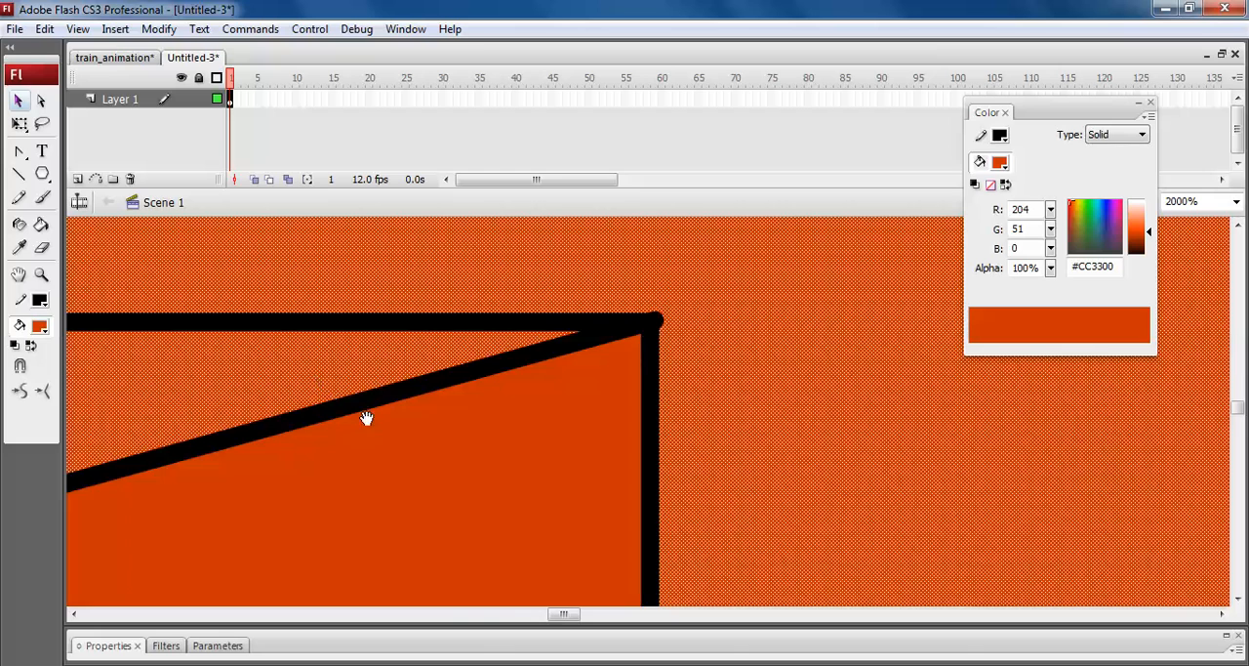
Close the door frame's upper left corner by joining its two line ends.
left_click_drag(367, 417, 893, 212)
left_click_drag(490, 426, 1215, 439)
left_click_drag(607, 498, 602, 528)
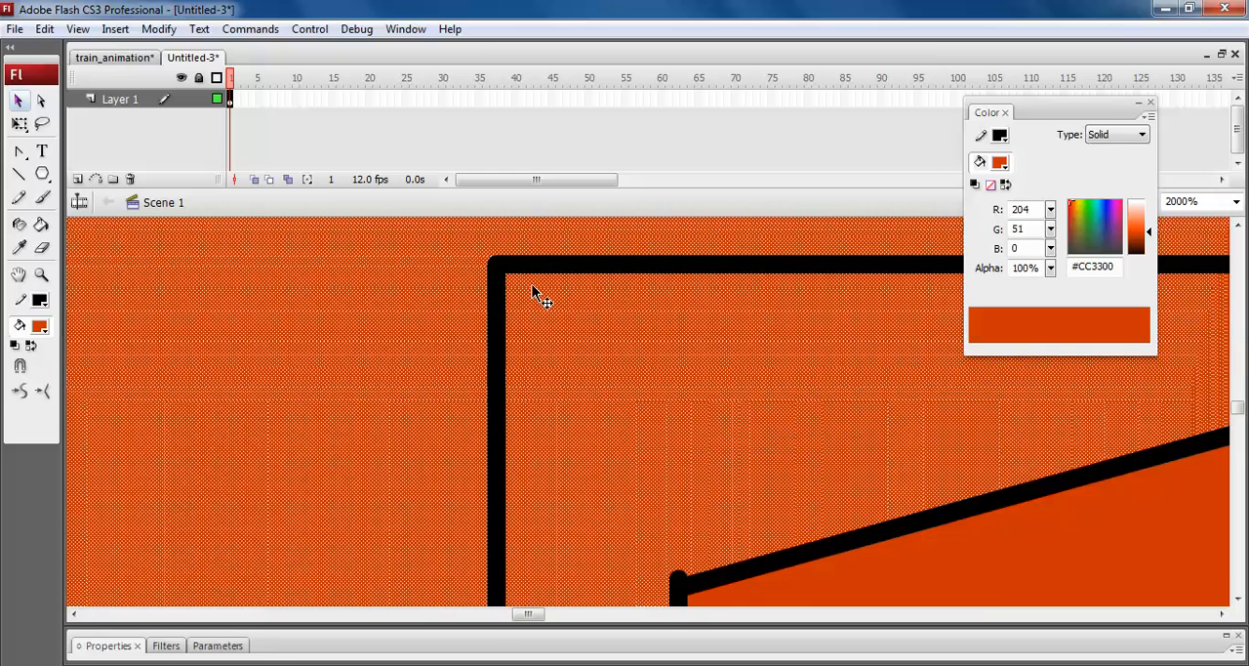
key("Escape")
left_click_drag(508, 268, 497, 266)
Pull the protruding lower end of the door's inner vertical line up to the square's bottom edge.
mouse_move(551, 566)
left_mouse_down()
mouse_move(605, 278)
mouse_move(577, 248)
left_mouse_up()
mouse_move(545, 537)
left_mouse_down()
mouse_move(589, 413)
mouse_move(541, 332)
left_mouse_up()
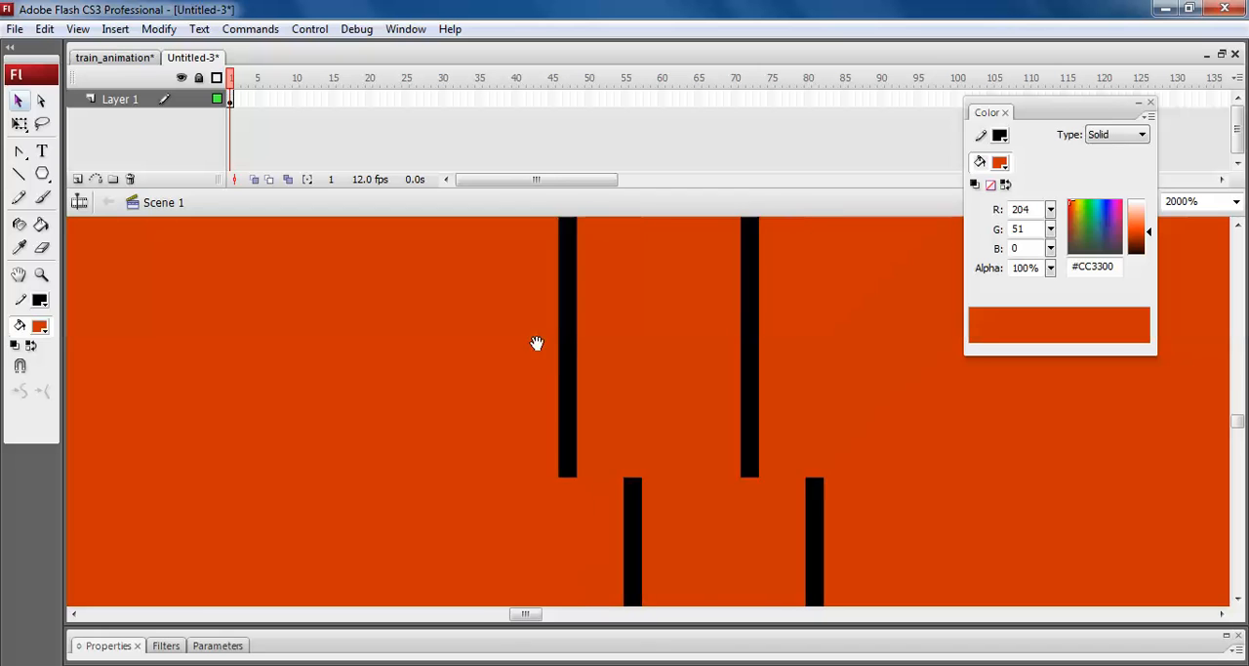
left_click_drag(603, 556, 544, 312)
left_click_drag(548, 563, 602, 400)
left_click_drag(570, 459, 571, 498)
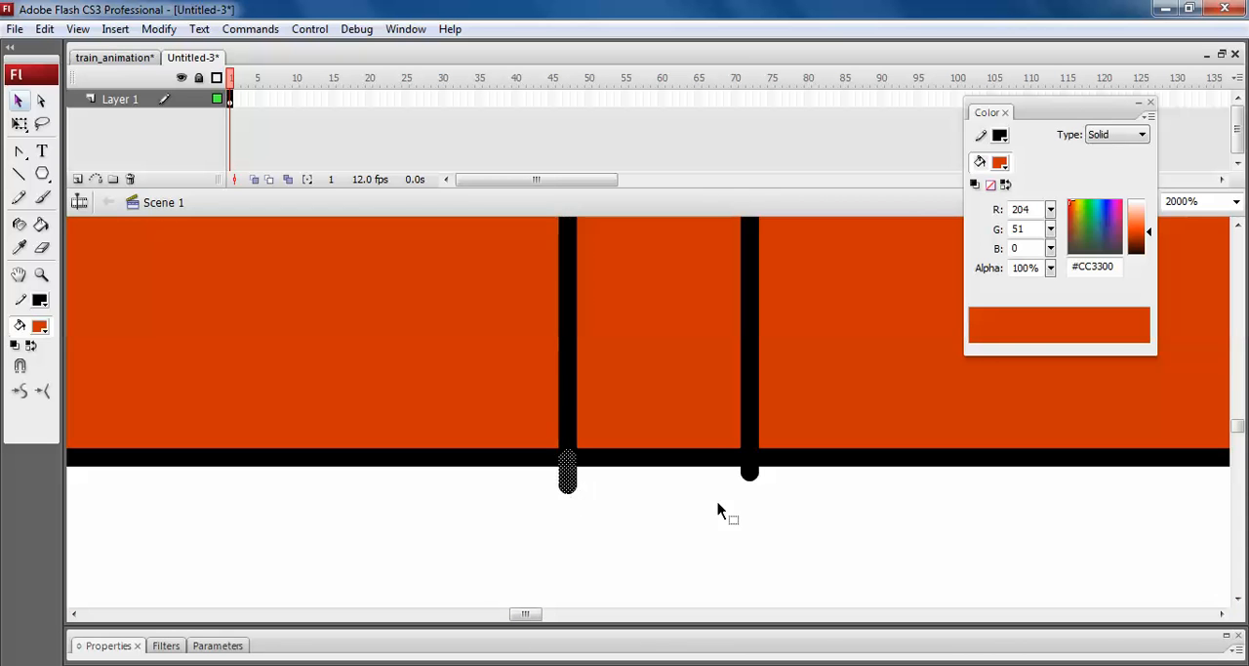
key("ctrl+z")
left_click_drag(749, 474, 749, 457)
Fill the narrow gap between the door frame and the half-open door with grey #999999.
left_click(701, 419)
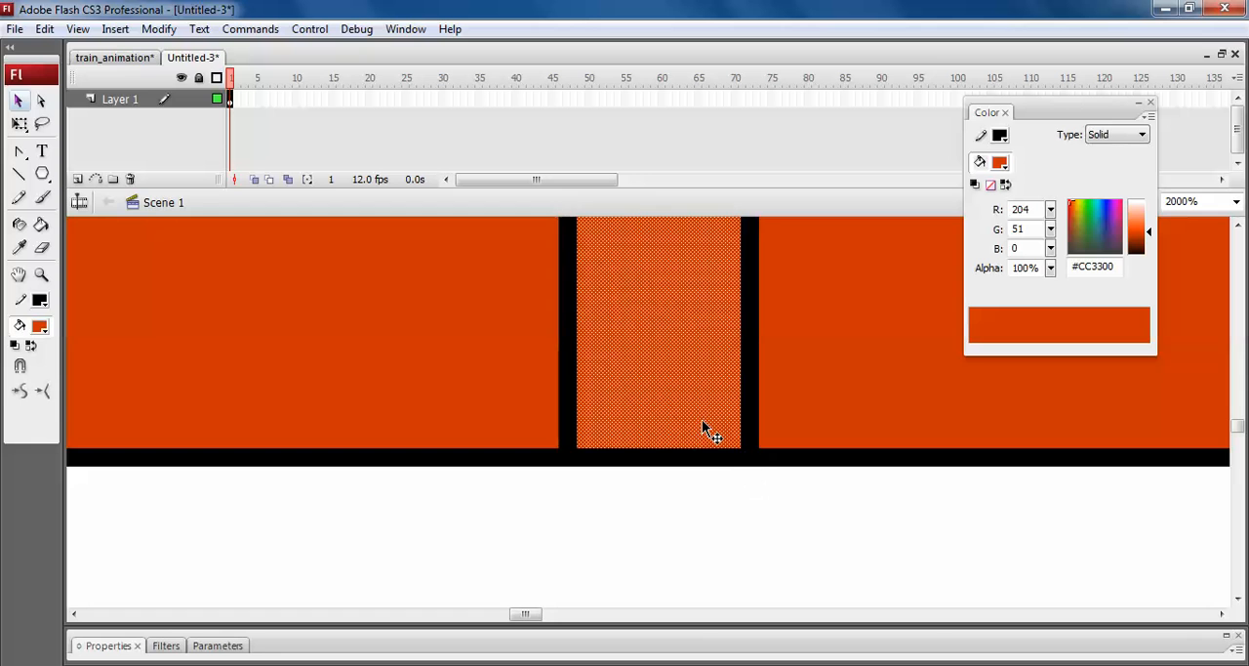
key("ctrl+minus")
key("ctrl+minus")
key("ctrl+minus")
left_click_drag(712, 396, 663, 524)
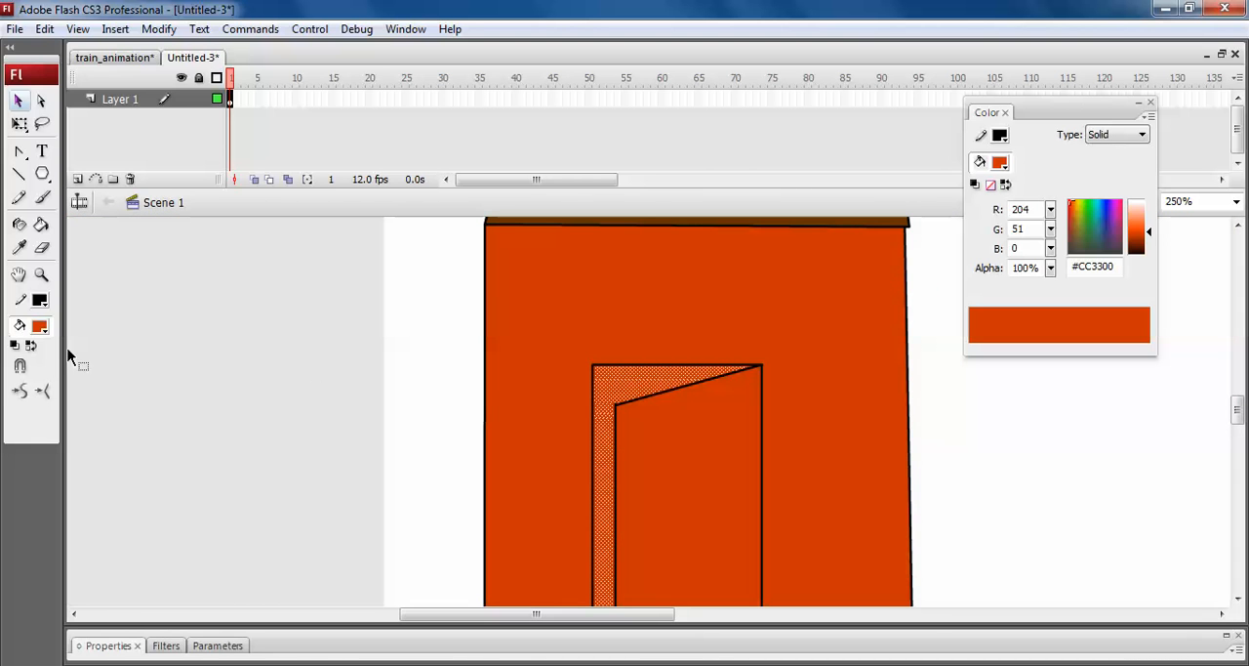
left_click(39, 327)
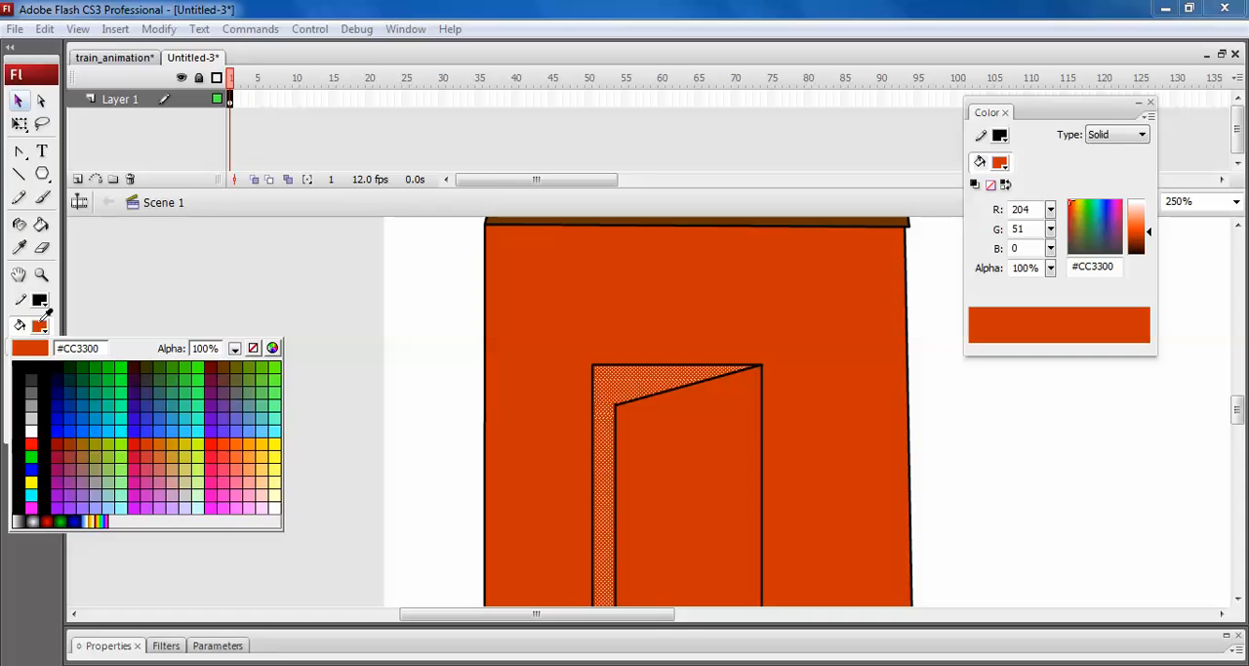
left_click(34, 402)
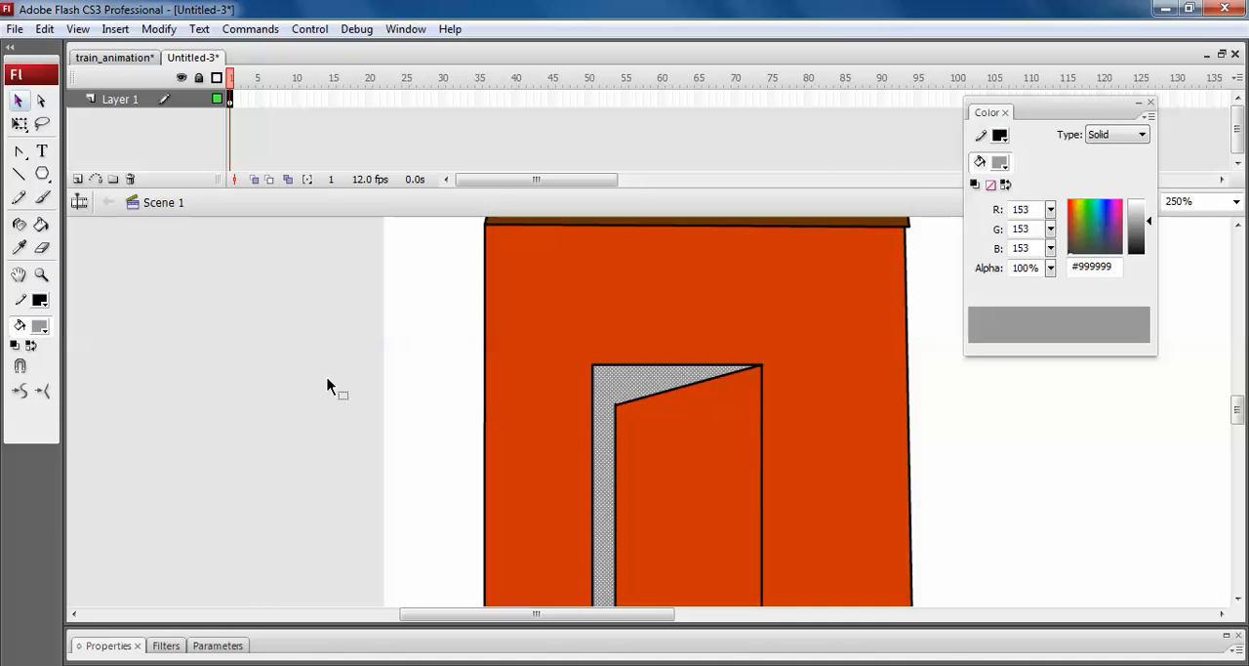
left_click(616, 407)
scroll(641, 520, "down", 3)
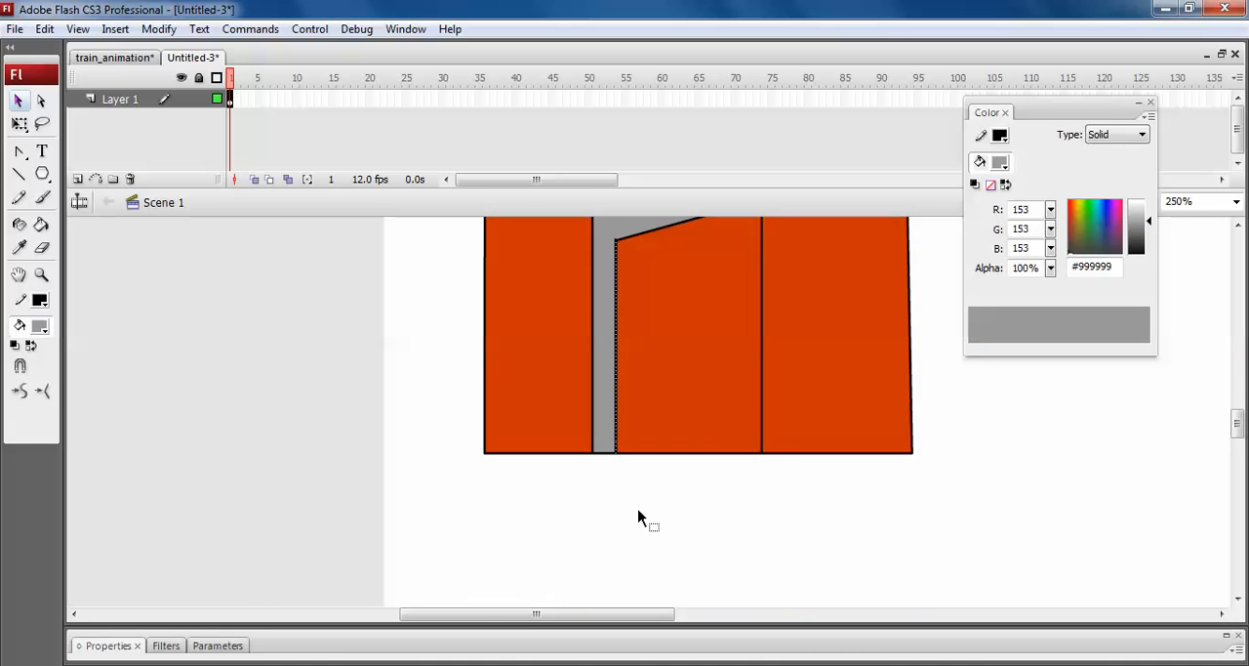
key("ctrl+2")
left_click(576, 426)
left_click(667, 436)
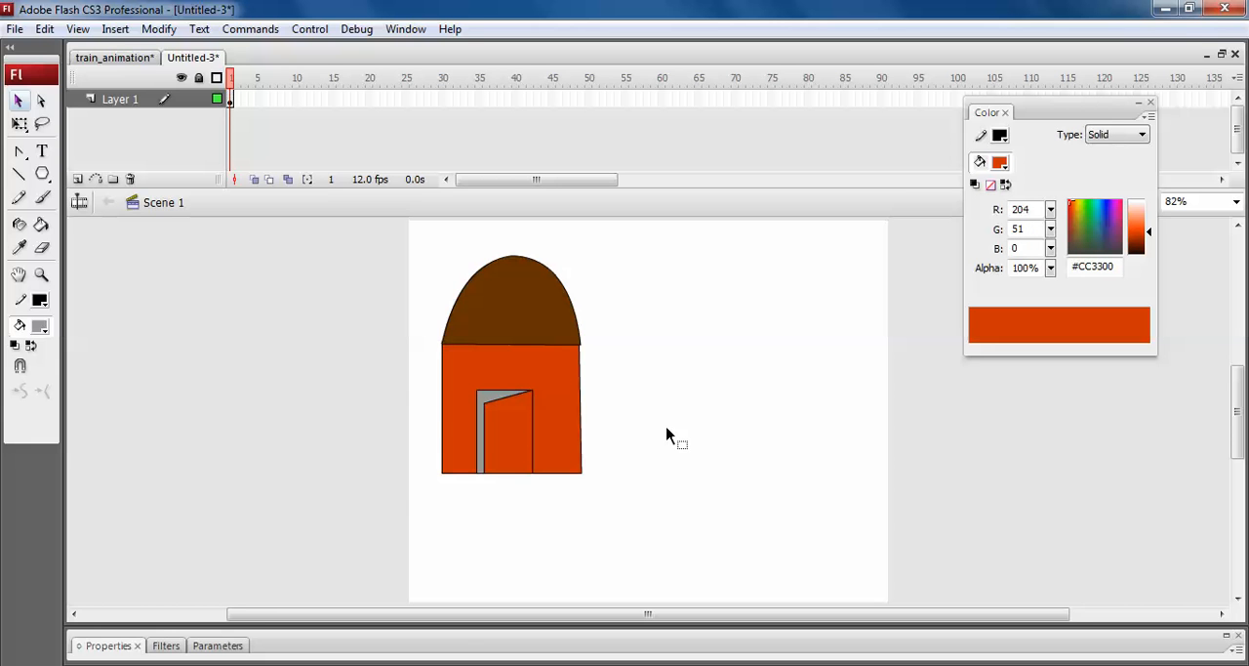
left_click_drag(670, 530, 392, 250)
left_click(842, 410)
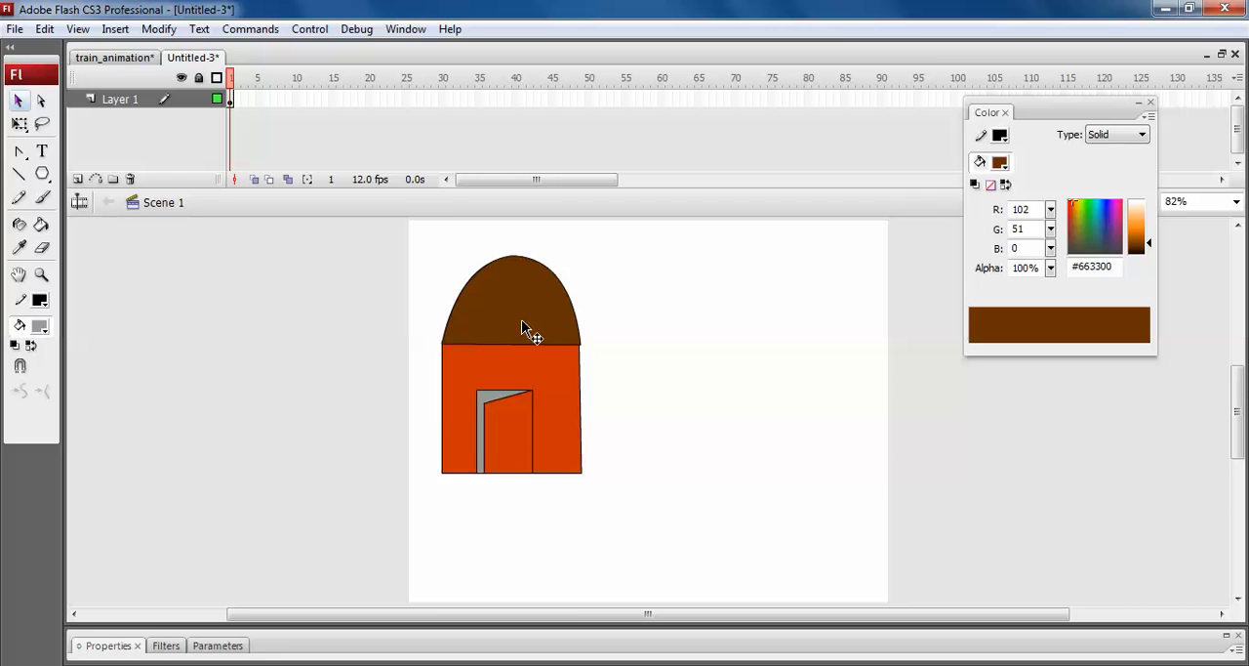
Draw a diagonal line on the dome's upper left part and bend it outward into a curve.
key("z")
left_click(641, 388)
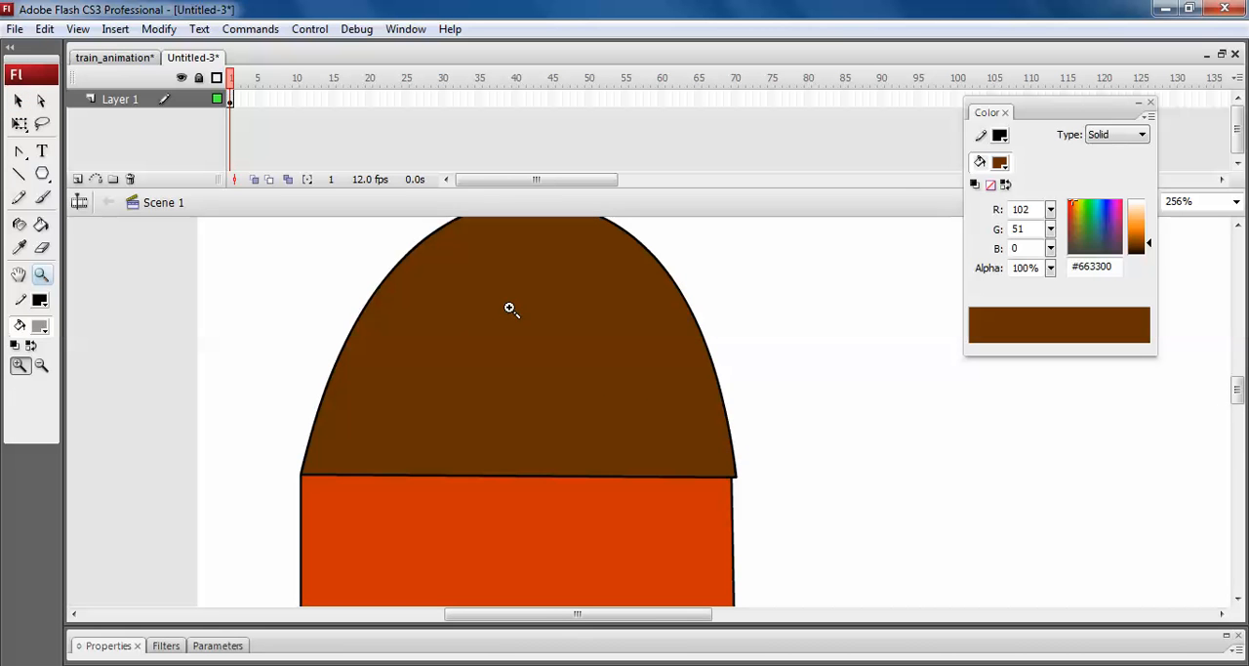
key("n")
left_click_drag(417, 389, 520, 241)
key("v")
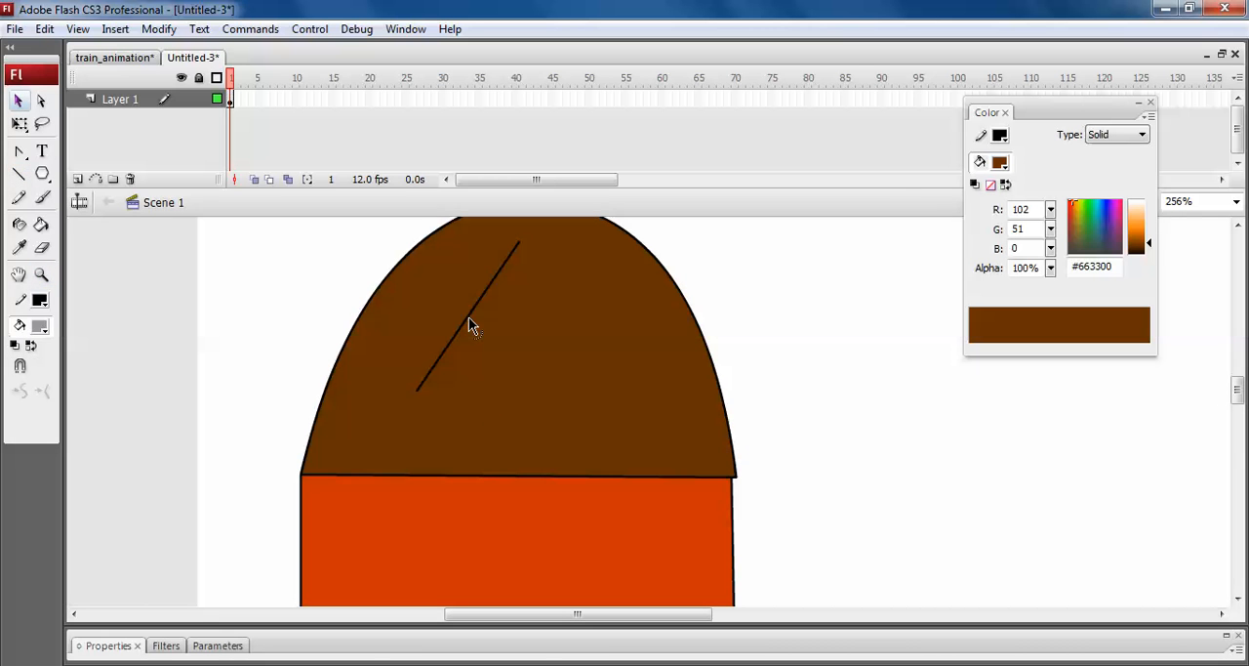
left_click_drag(468, 319, 438, 323)
Draw a second line between the curve's two ends and bend it slightly outward to form a thin crescent.
key("n")
left_click_drag(416, 389, 517, 244)
key("v")
left_click_drag(470, 314, 449, 311)
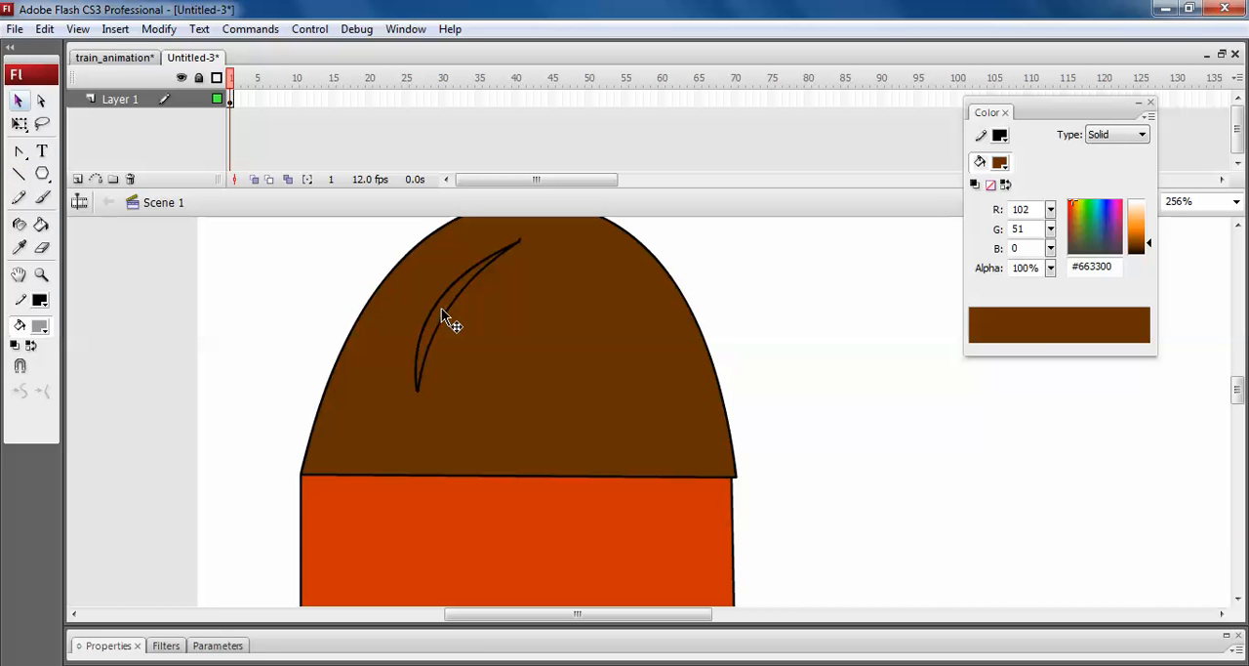
Check the crescent's outline at both tips and delete the stray line end at its upper tip.
left_click(441, 308)
key("ctrl+equal")
key("ctrl+equal")
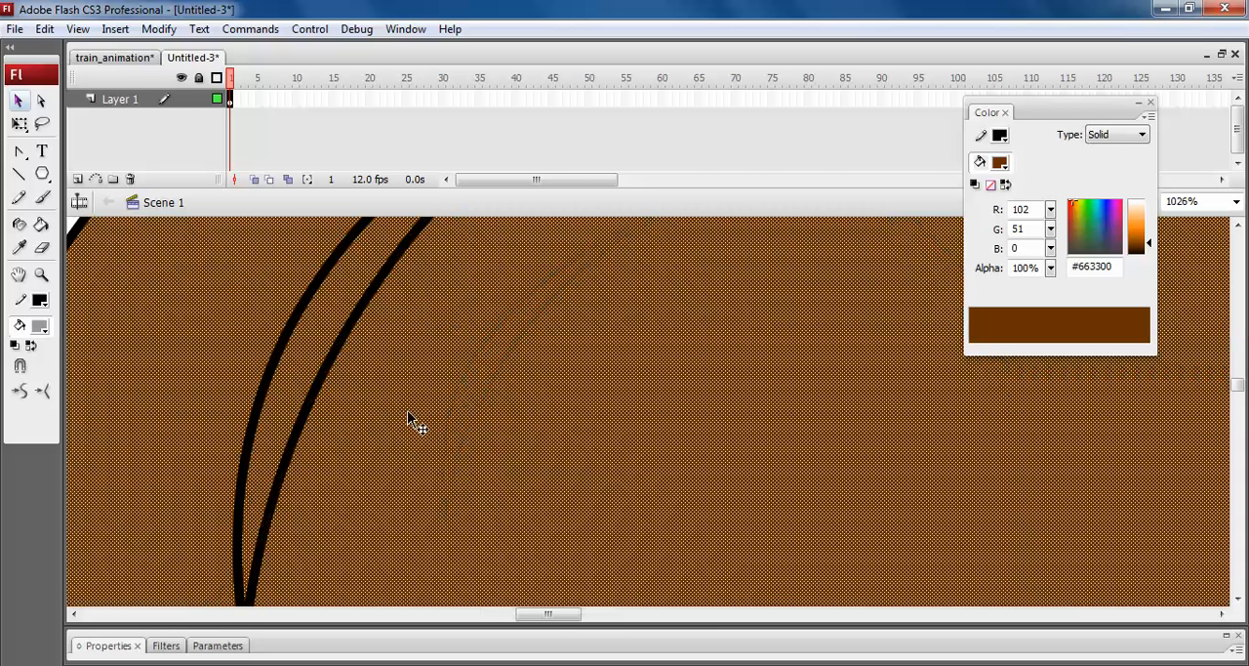
key("Escape")
left_click_drag(311, 496, 505, 424)
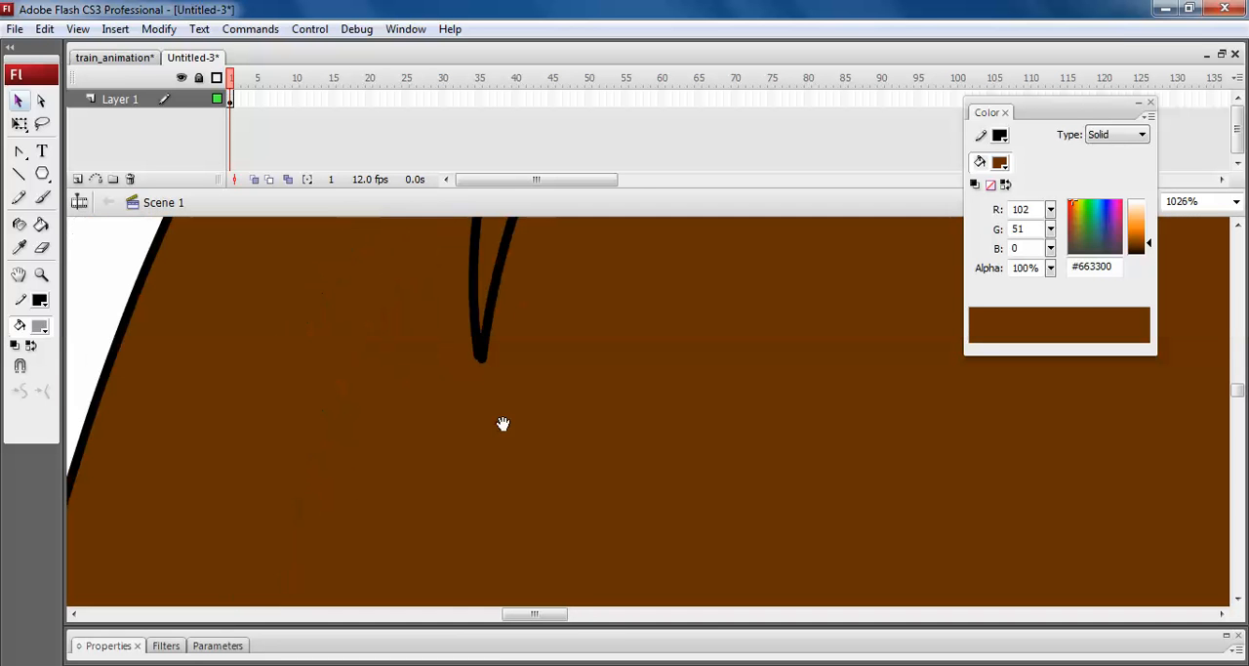
left_click_drag(570, 286, 488, 561)
left_click_drag(722, 234, 545, 487)
left_click(613, 332)
key("Delete")
Fill the crescent with a lighter brown, #BA5E01, and deselect it.
left_click(449, 458)
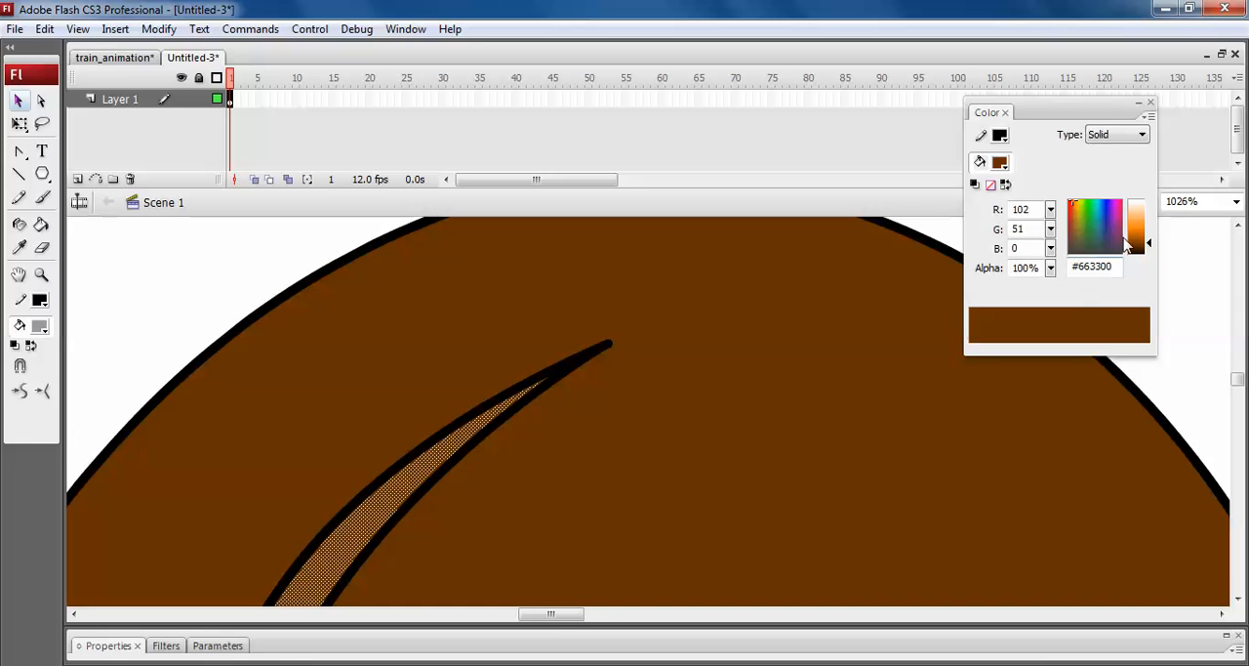
left_click_drag(1142, 242, 1142, 232)
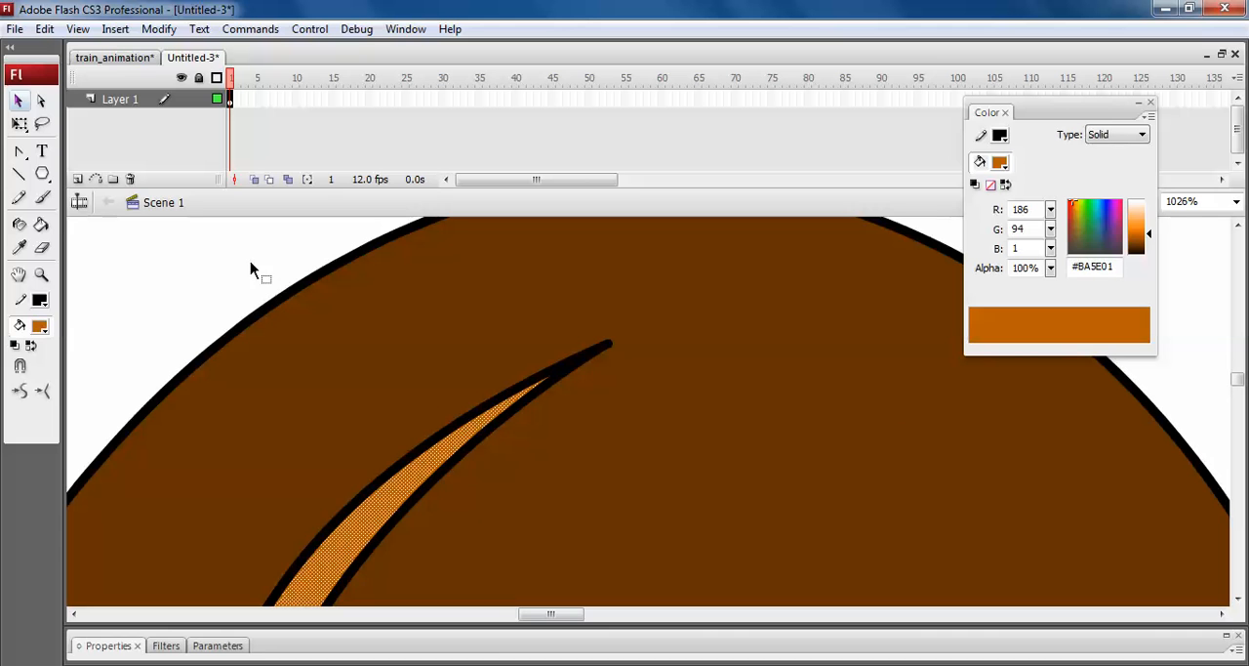
left_click(250, 264)
Delete the two curved black outlines along the crescent highlight.
left_click(443, 466)
key("Delete")
left_click(434, 445)
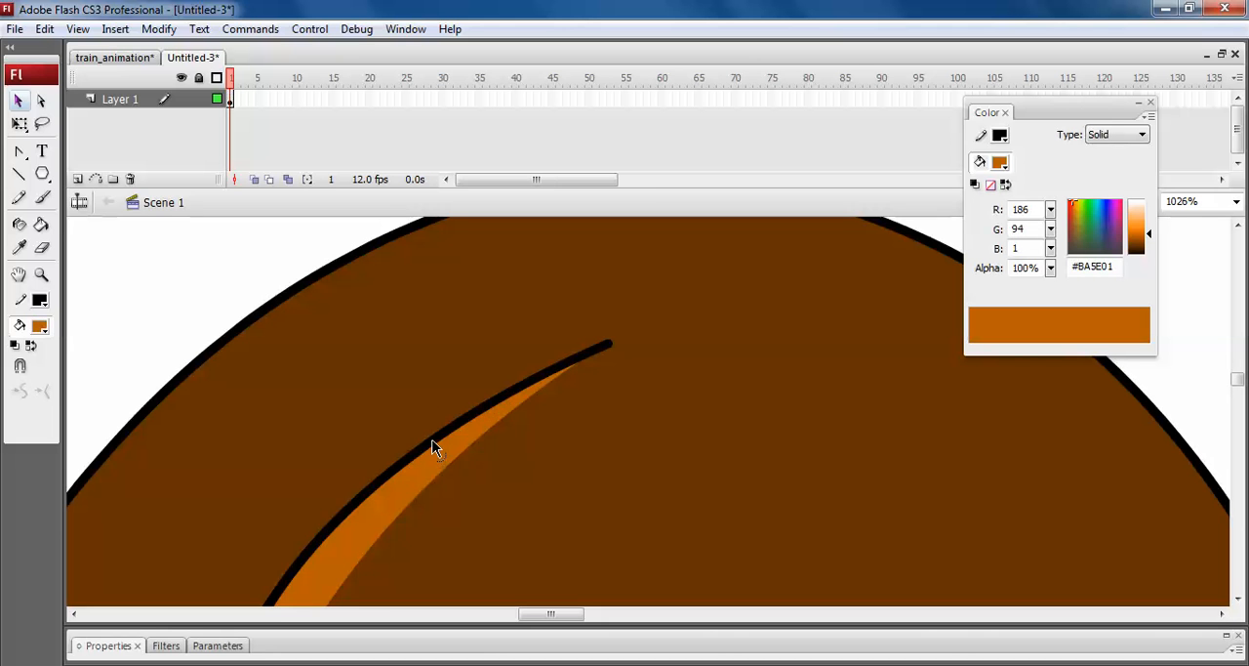
key("Delete")
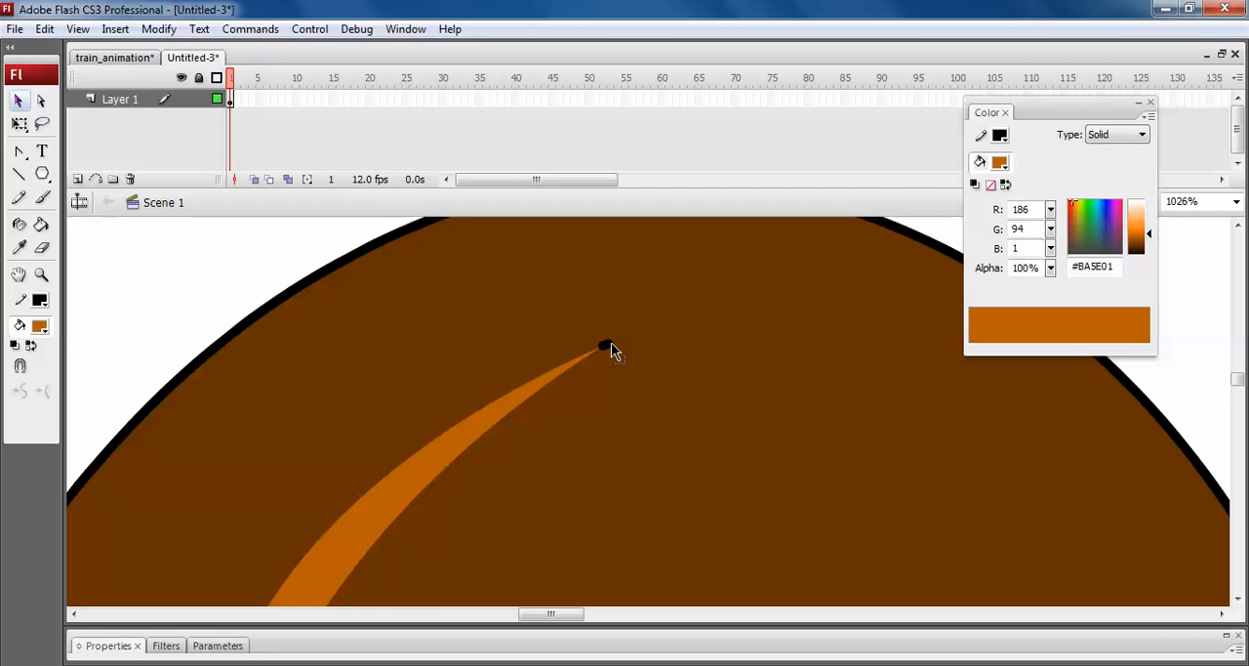
Delete the leftover black outline bits at the upper and lower tips of the crescent highlight.
key("ctrl+minus")
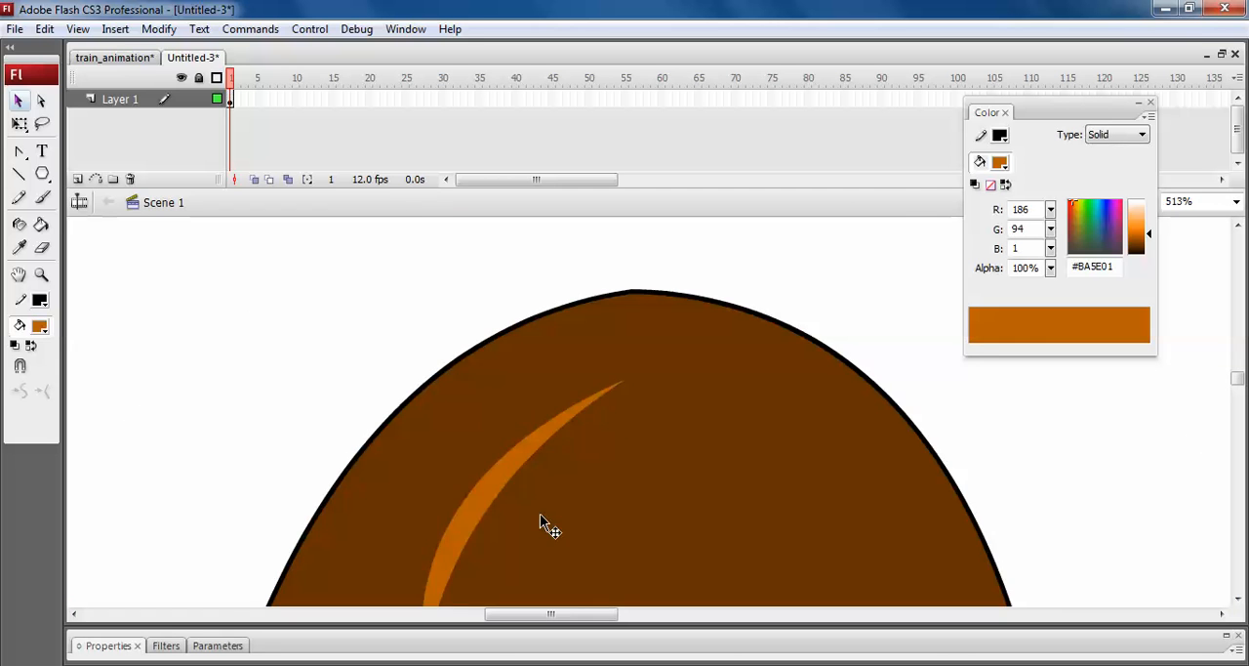
scroll(566, 469, "down", 3)
left_click(439, 488)
key("Delete")
left_click(439, 488)
key("Delete")
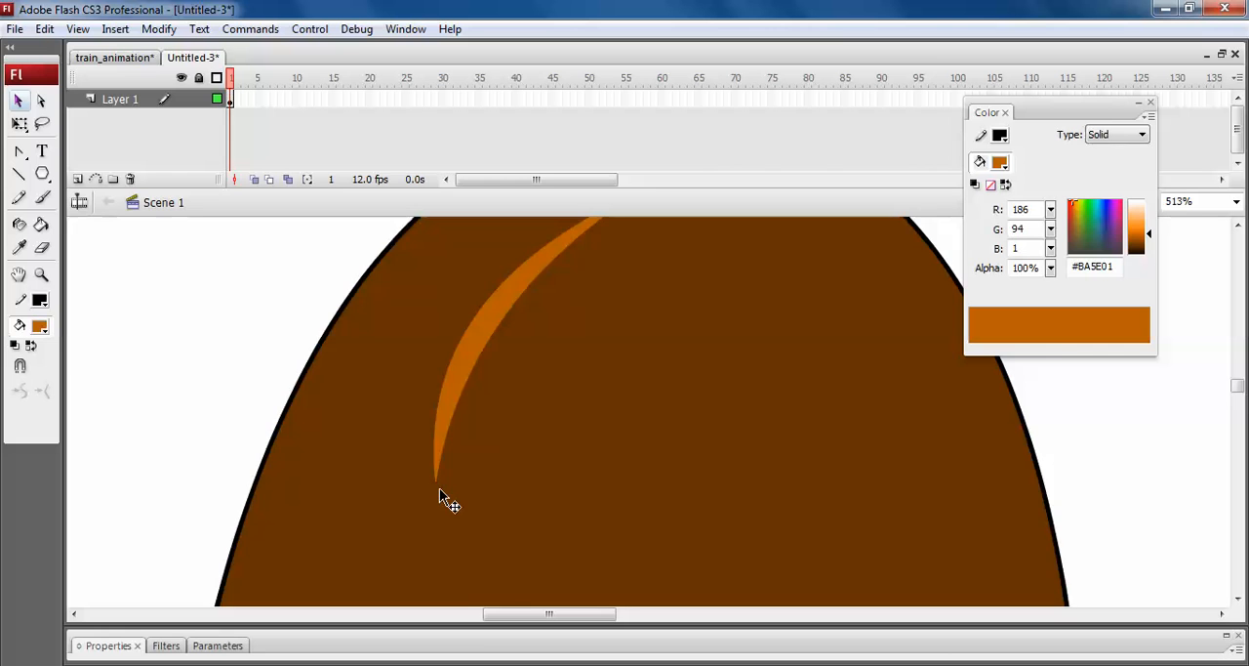
Duplicate the crescent highlight onto the dome's right half and rotate the copy to follow the right-hand curve.
key("ctrl+minus")
left_click(569, 376)
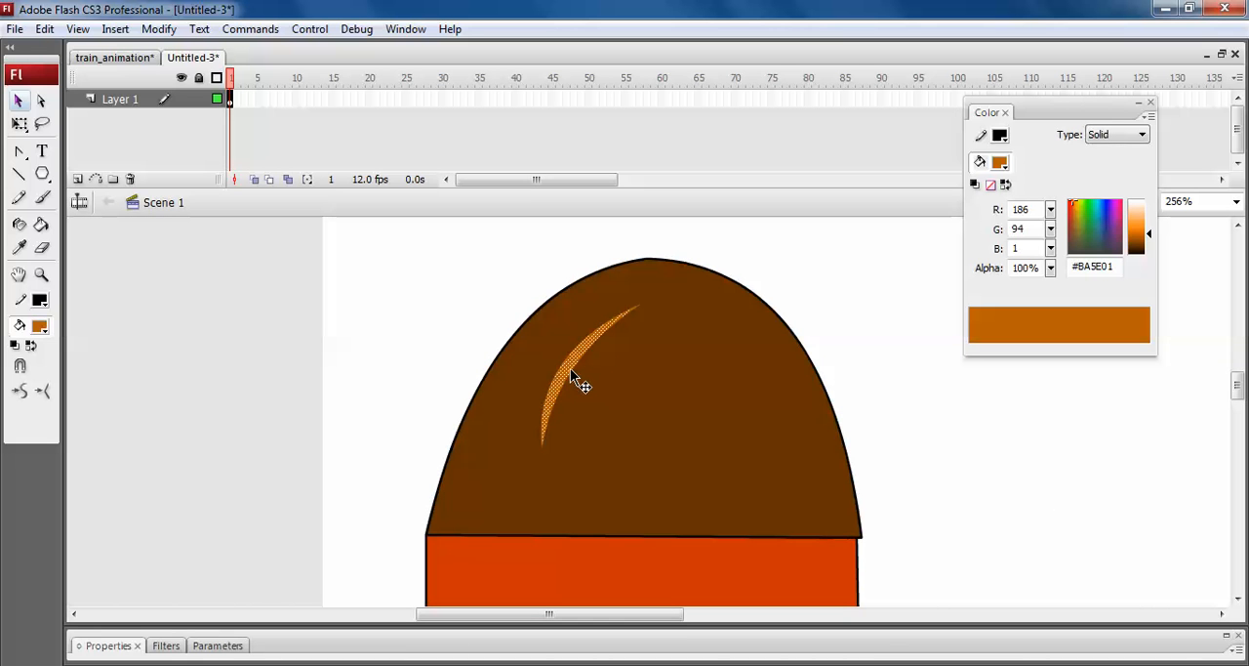
mouse_move(572, 380)
left_mouse_down()
mouse_move(716, 446)
mouse_move(691, 441)
left_mouse_up()
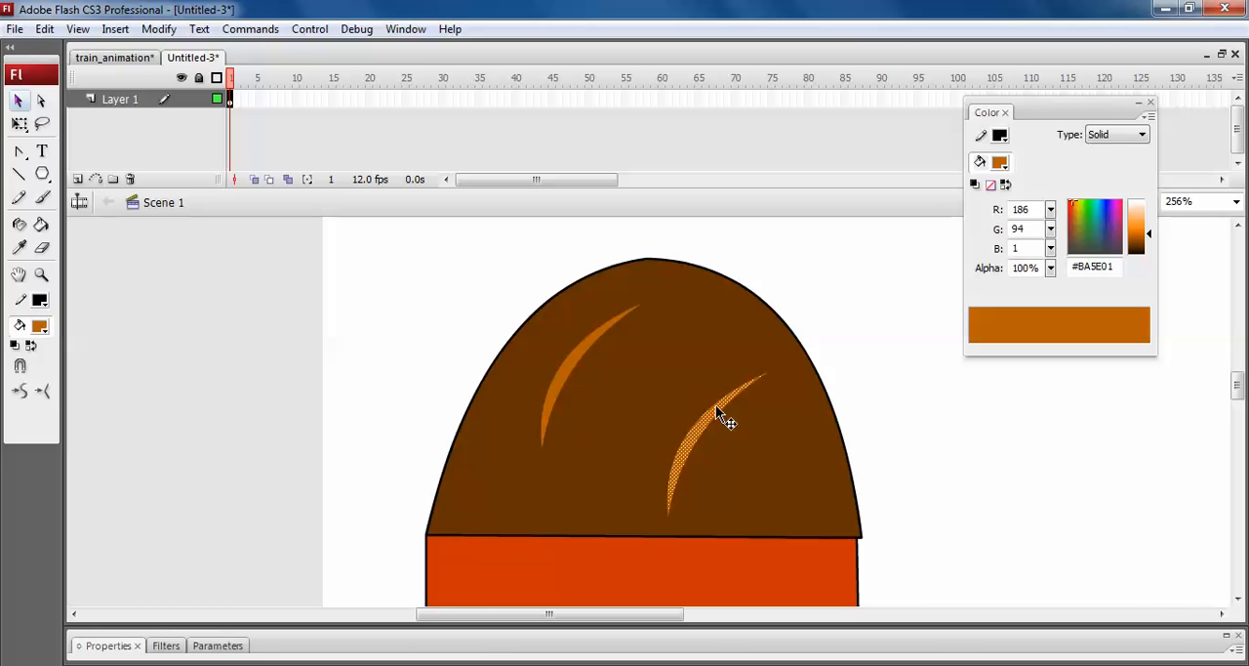
left_click(19, 124)
mouse_move(785, 355)
left_mouse_down()
mouse_move(811, 477)
mouse_move(789, 522)
left_mouse_up()
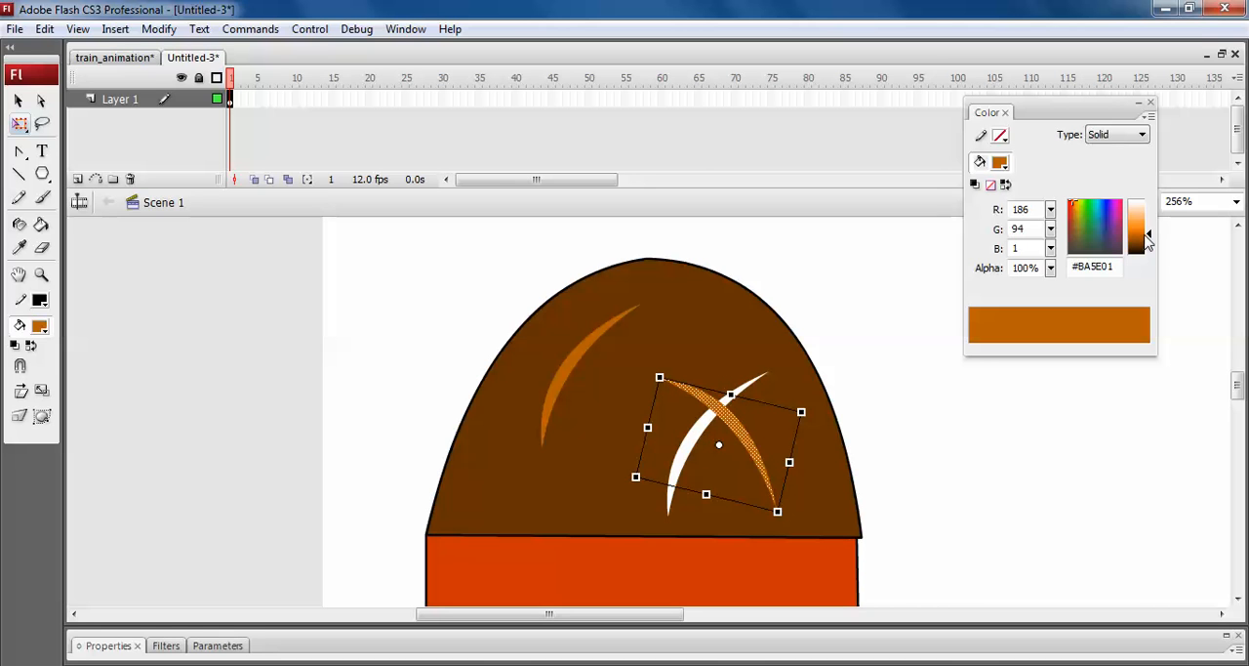
Darken the rotated crescent's fill to #4B2601 as a shadow and deselect it.
left_click_drag(1149, 234, 1145, 251)
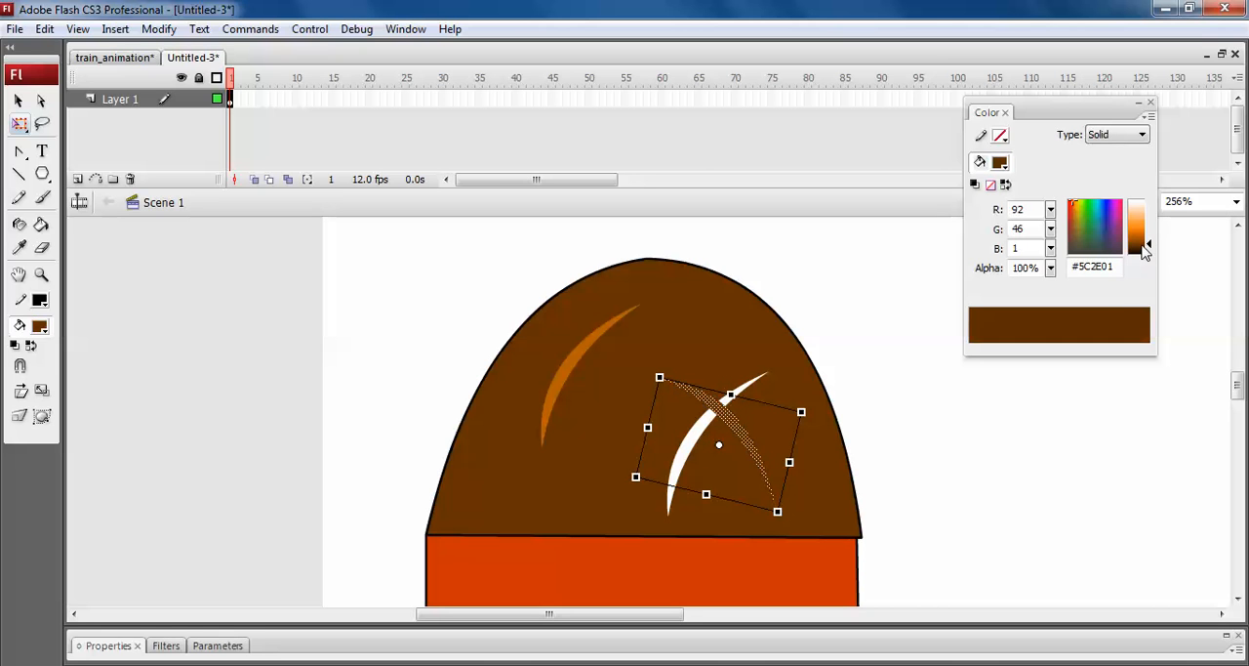
left_click(1147, 243)
left_click(927, 478)
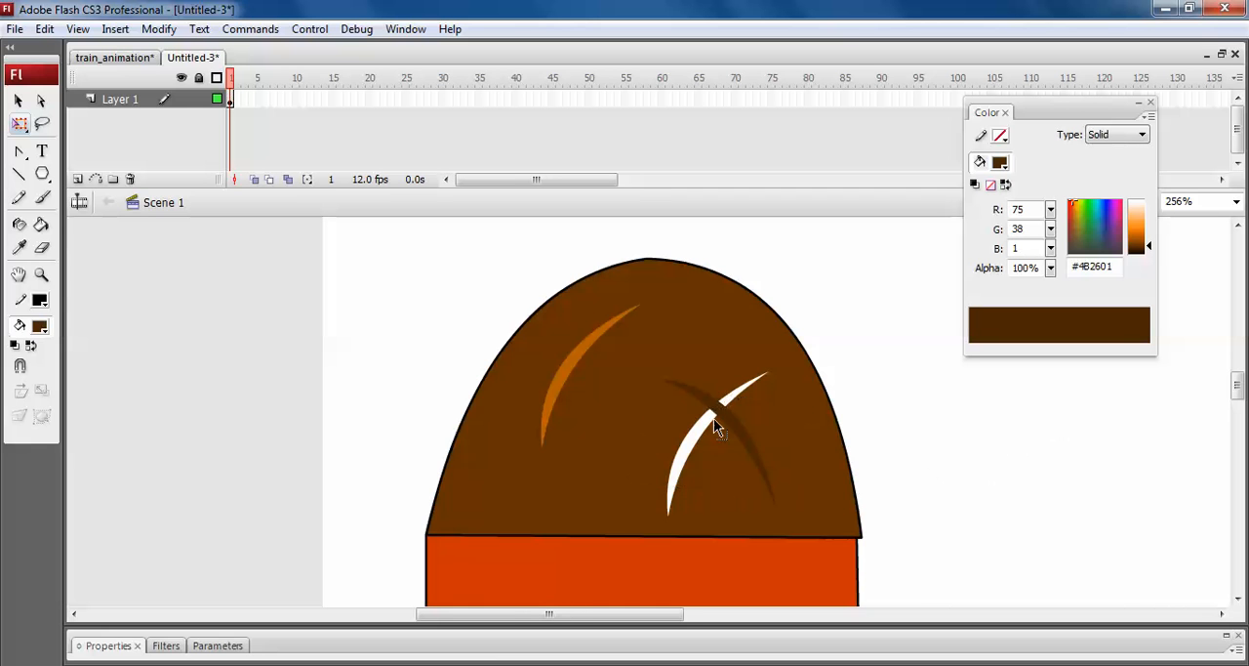
Sample the roof brown #663300 and fill both white gaps left beside the dark crescent.
key("z")
left_click_drag(656, 328, 820, 499)
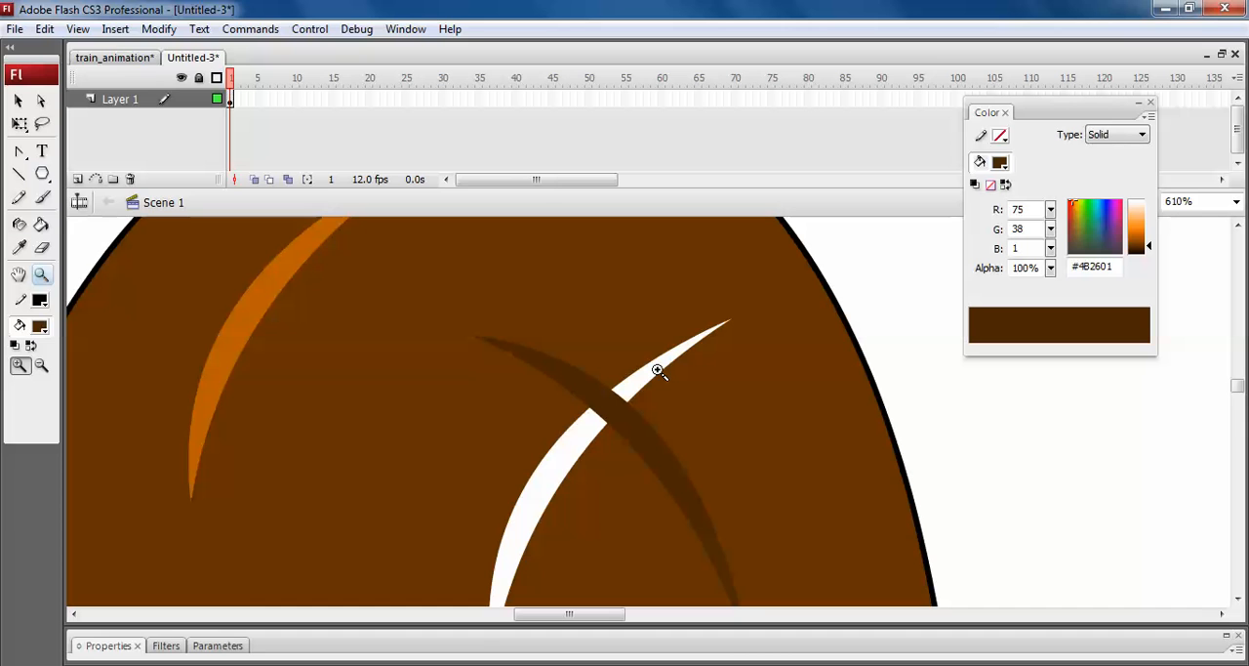
key("i")
left_click(41, 324)
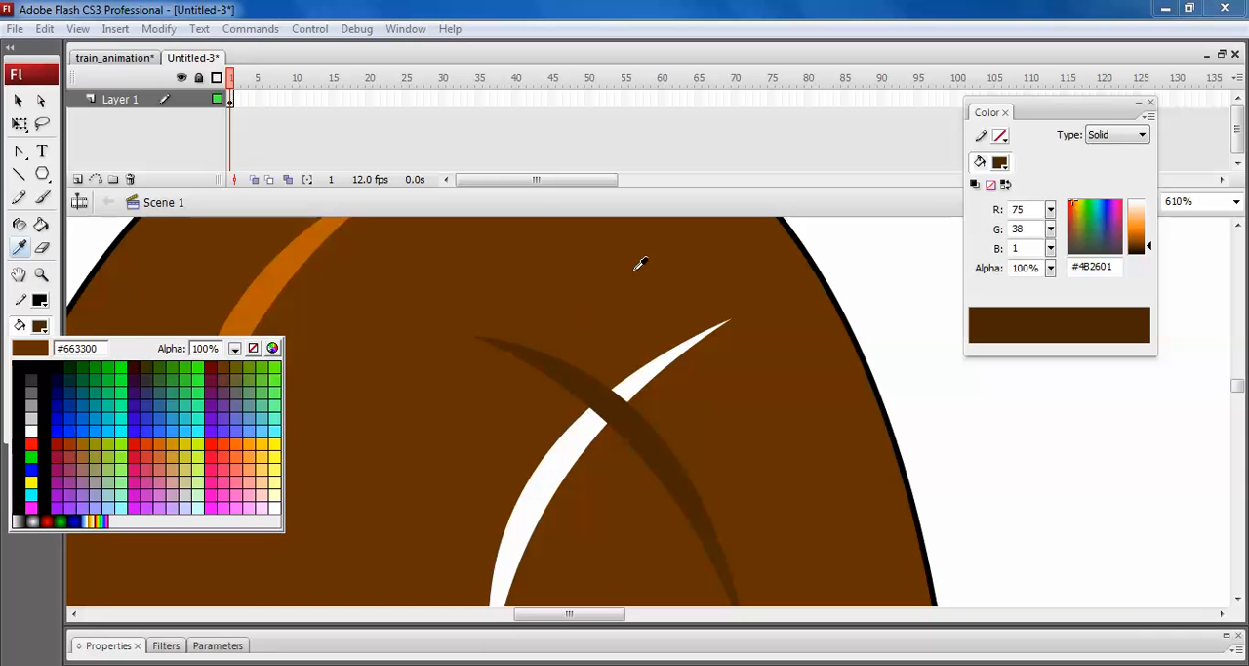
left_click(534, 266)
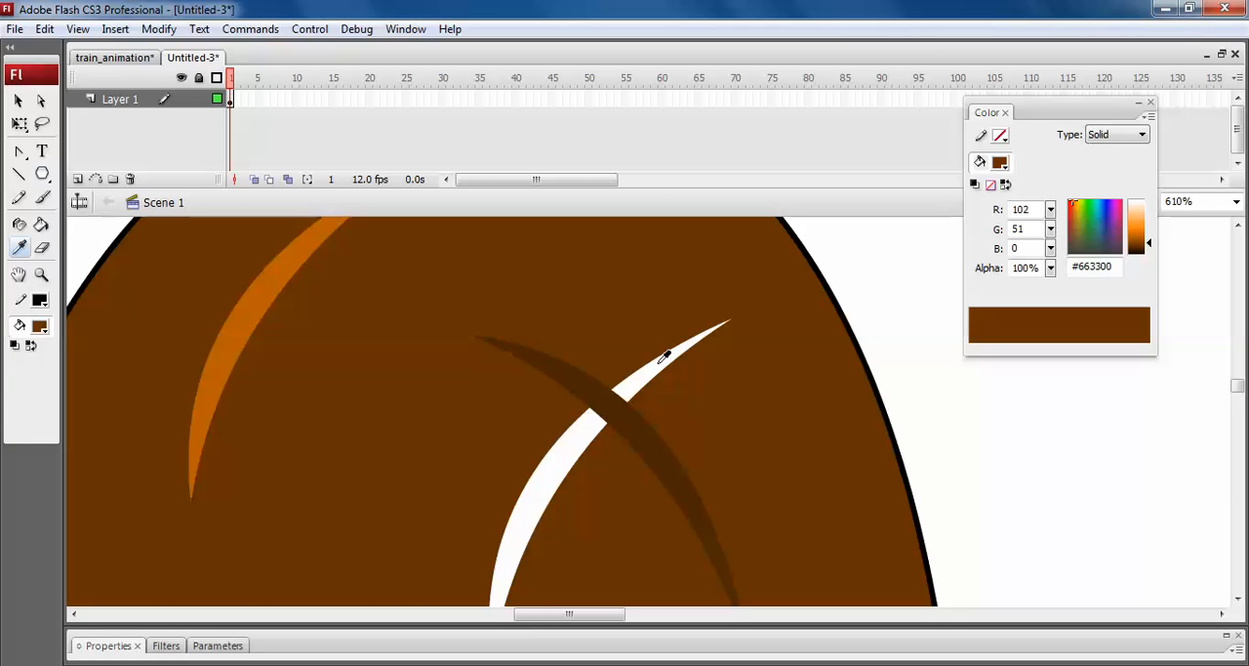
left_click(41, 224)
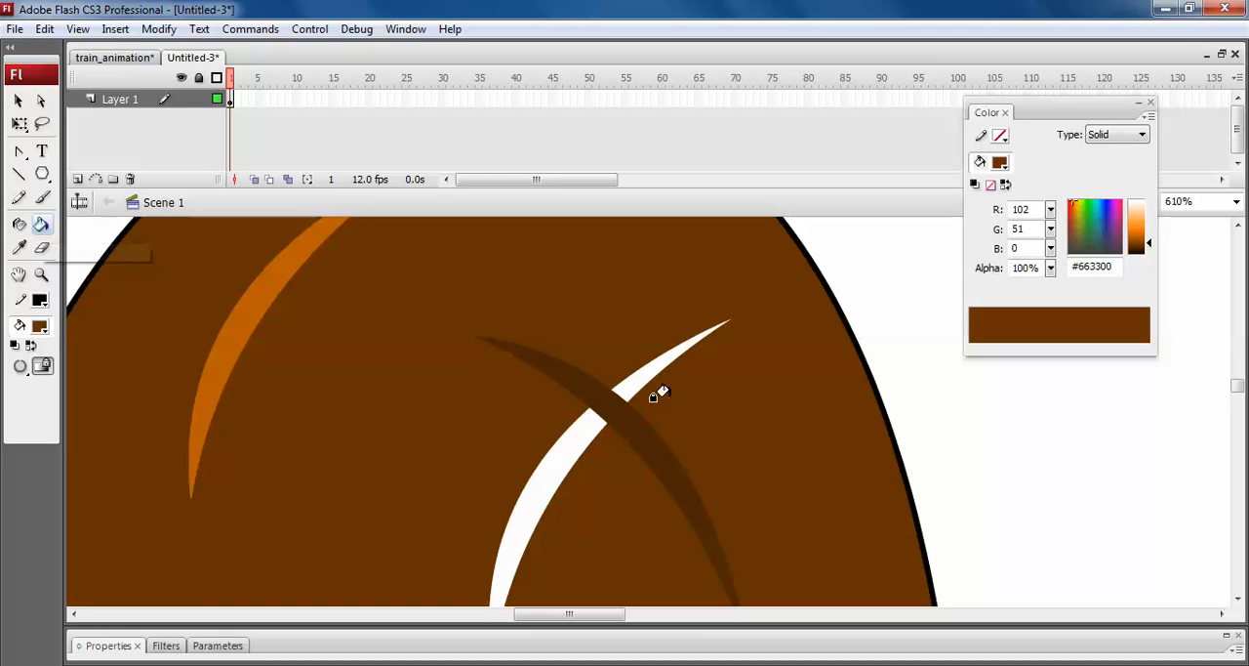
left_click(639, 373)
left_click(566, 438)
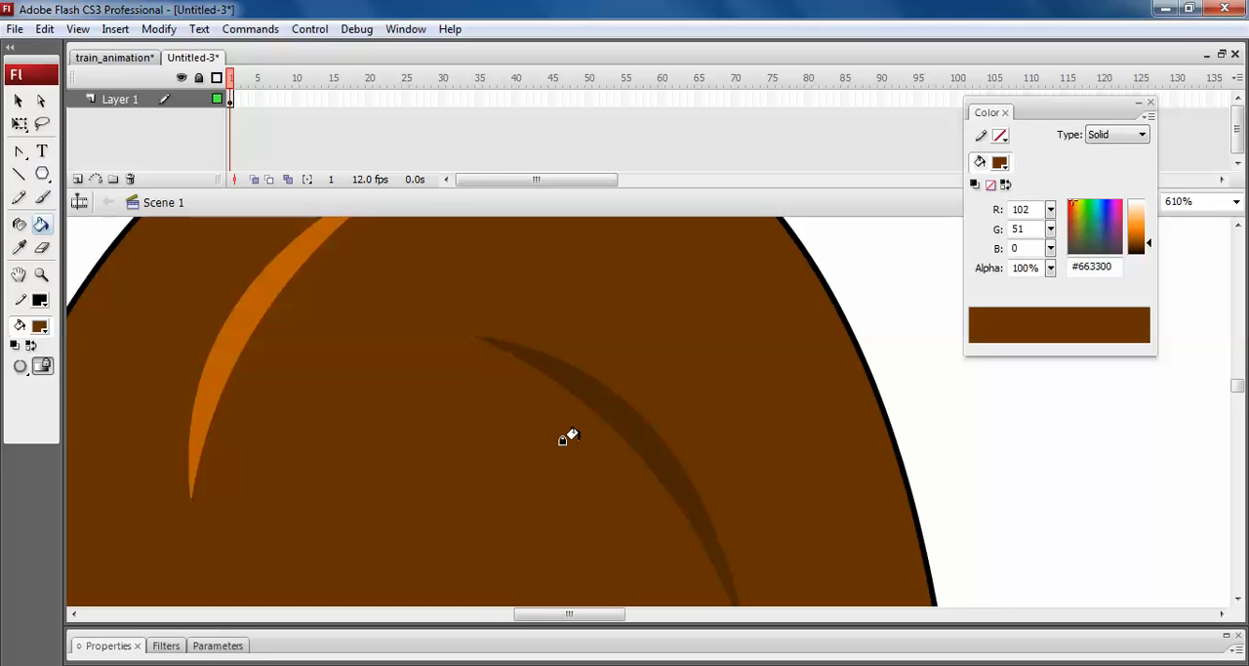
Select the entire hut drawing and group it.
scroll(566, 438, "down", 3)
key("ctrl+minus")
key("ctrl+minus")
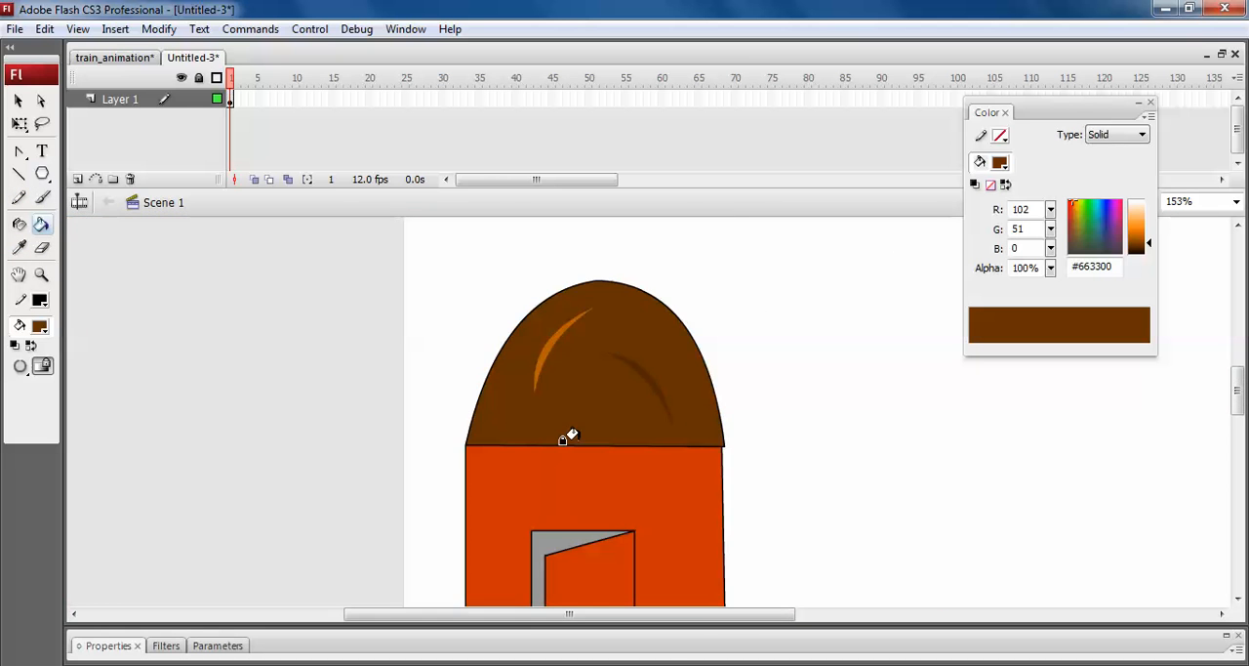
left_click(18, 99)
key("ctrl+2")
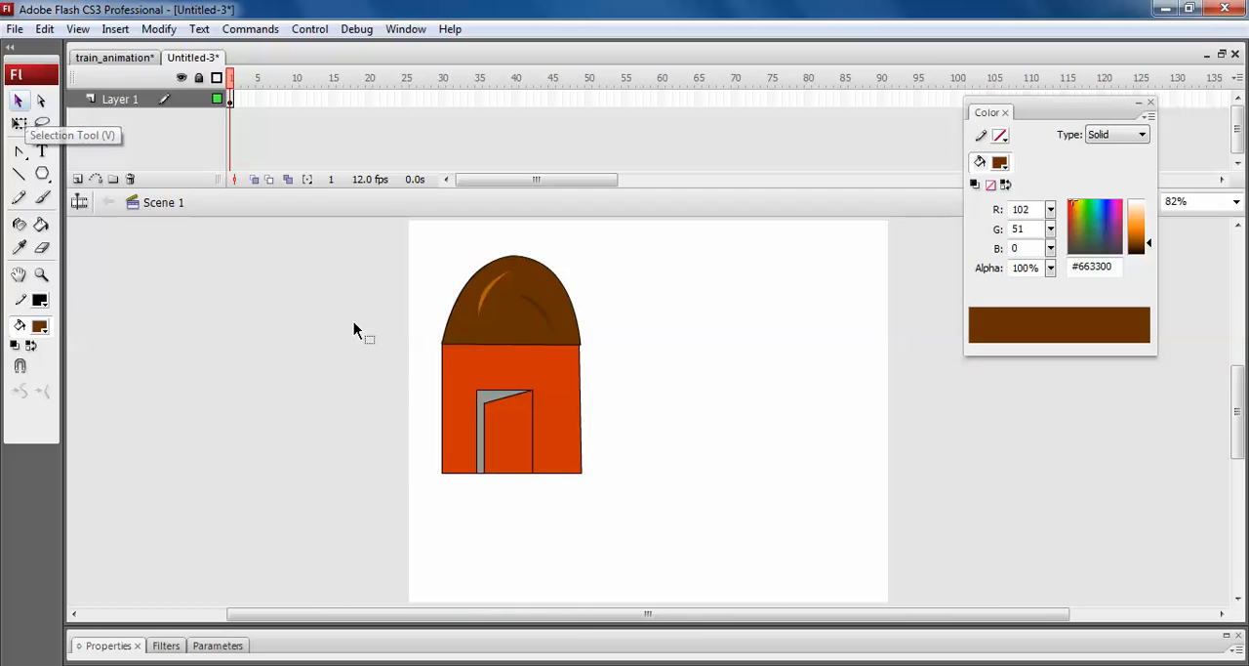
mouse_move(424, 291)
left_mouse_down()
mouse_move(663, 536)
mouse_move(776, 592)
left_mouse_up()
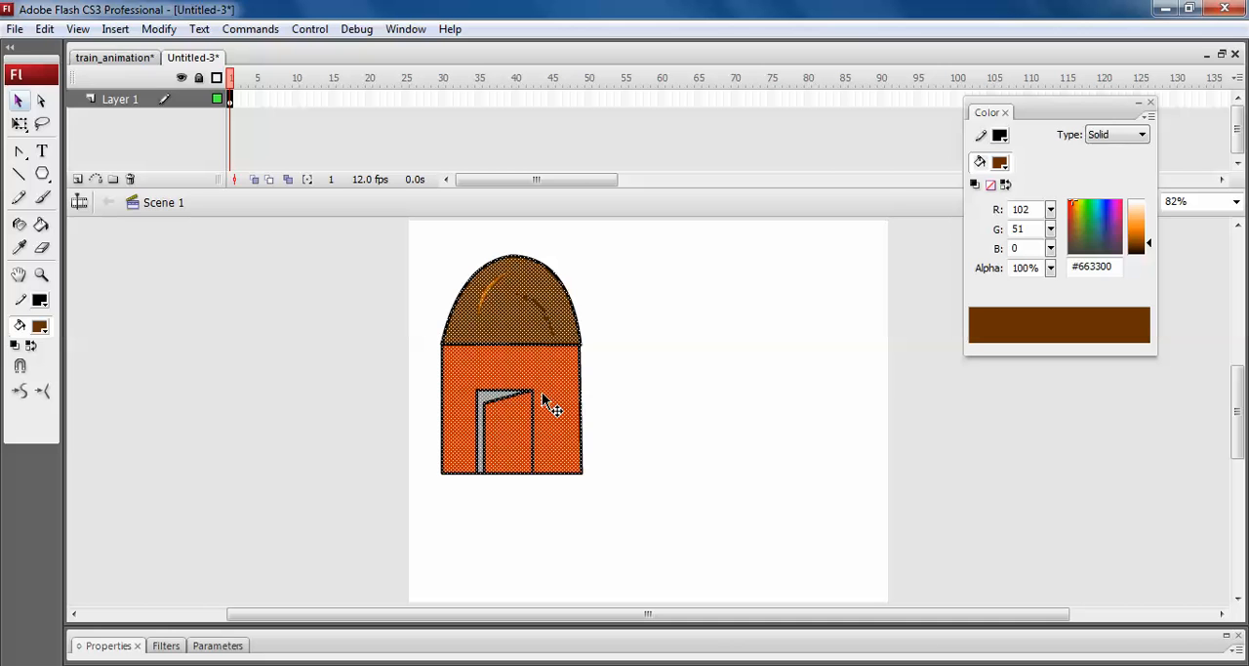
left_click(78, 30)
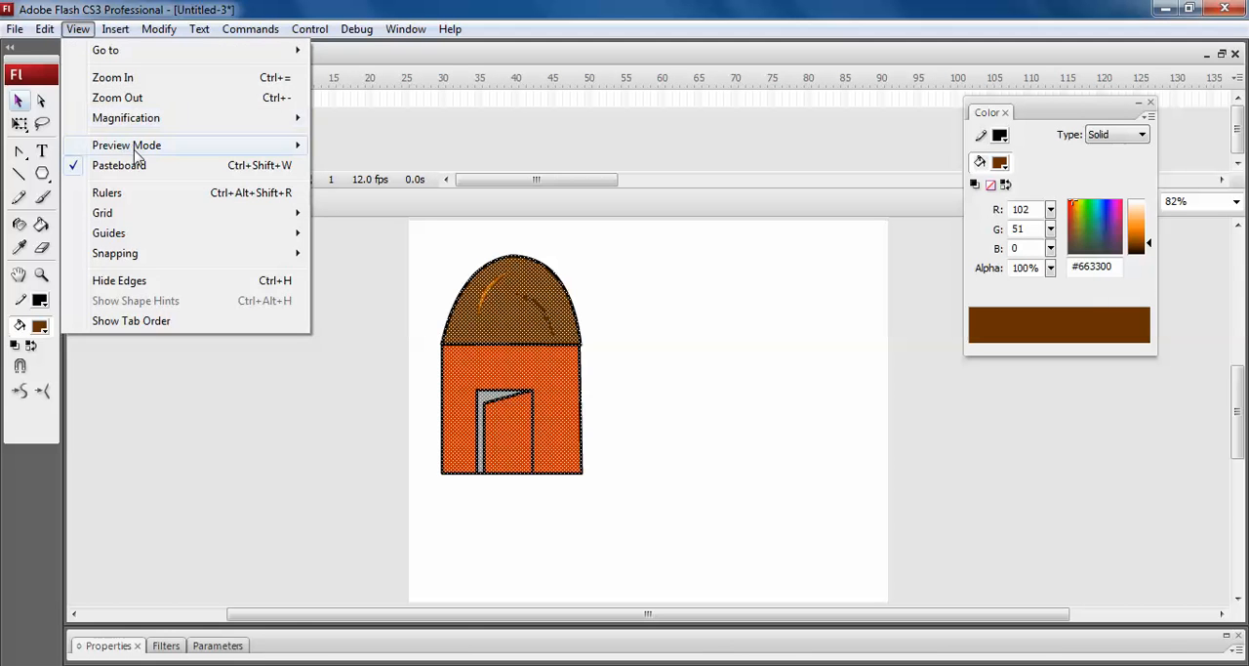
left_click(629, 382)
key("ctrl+a")
key("ctrl+g")
Scale the hut group down, place a copy in the stage's lower-right corner, and enlarge the copy.
key("q")
left_click_drag(581, 474, 536, 391)
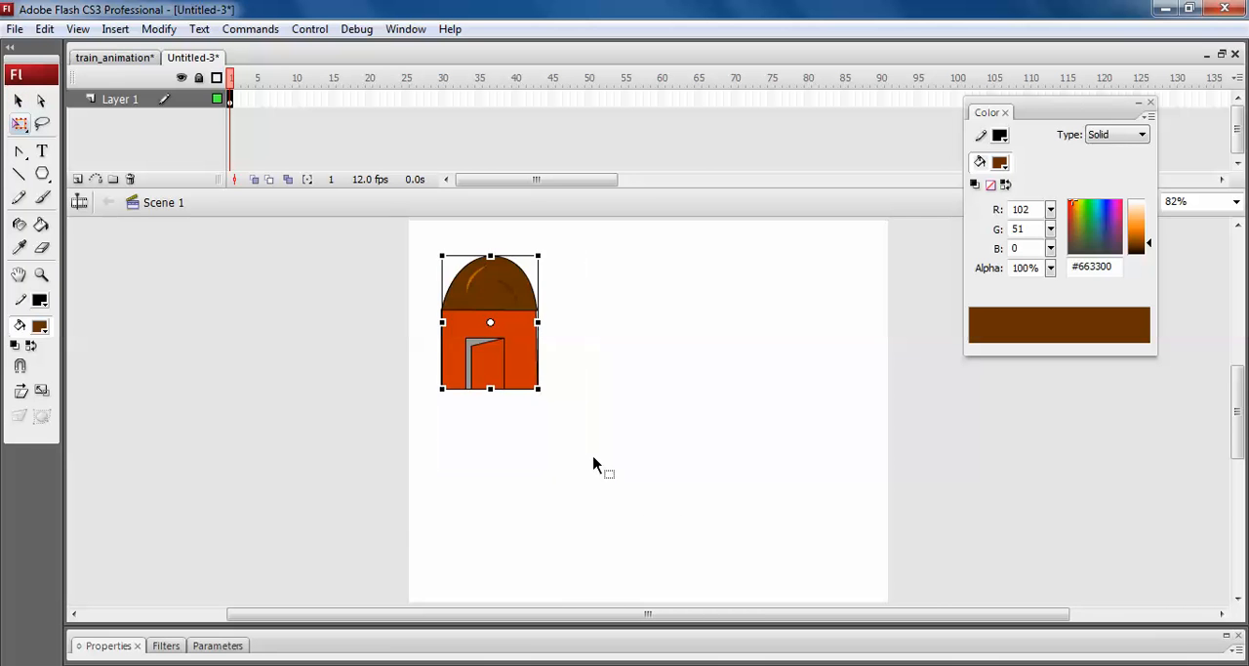
left_click_drag(493, 347, 817, 504)
left_click_drag(757, 401, 719, 356)
left_click(940, 441)
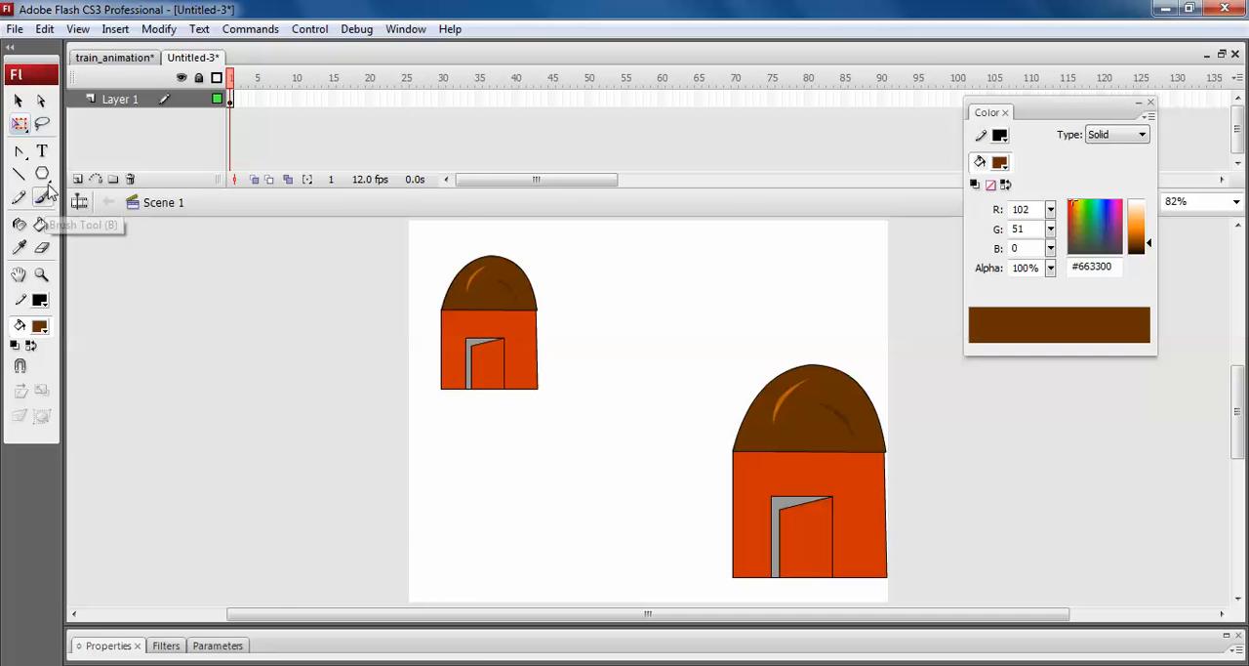
Move the hut copy to overlap the first hut's lower-right corner and resize it to stay larger than the first.
left_click_drag(758, 475, 612, 330)
left_click_drag(740, 218, 702, 264)
left_click_drag(694, 363, 603, 479)
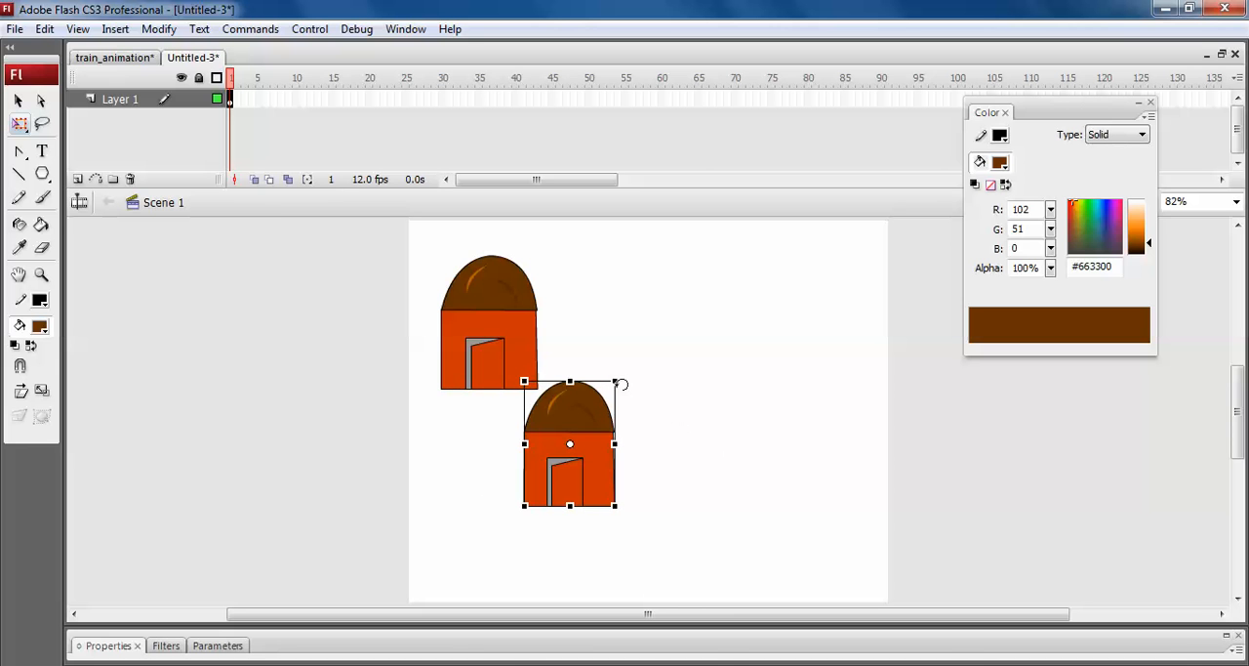
left_click_drag(616, 381, 641, 348)
left_click(697, 392)
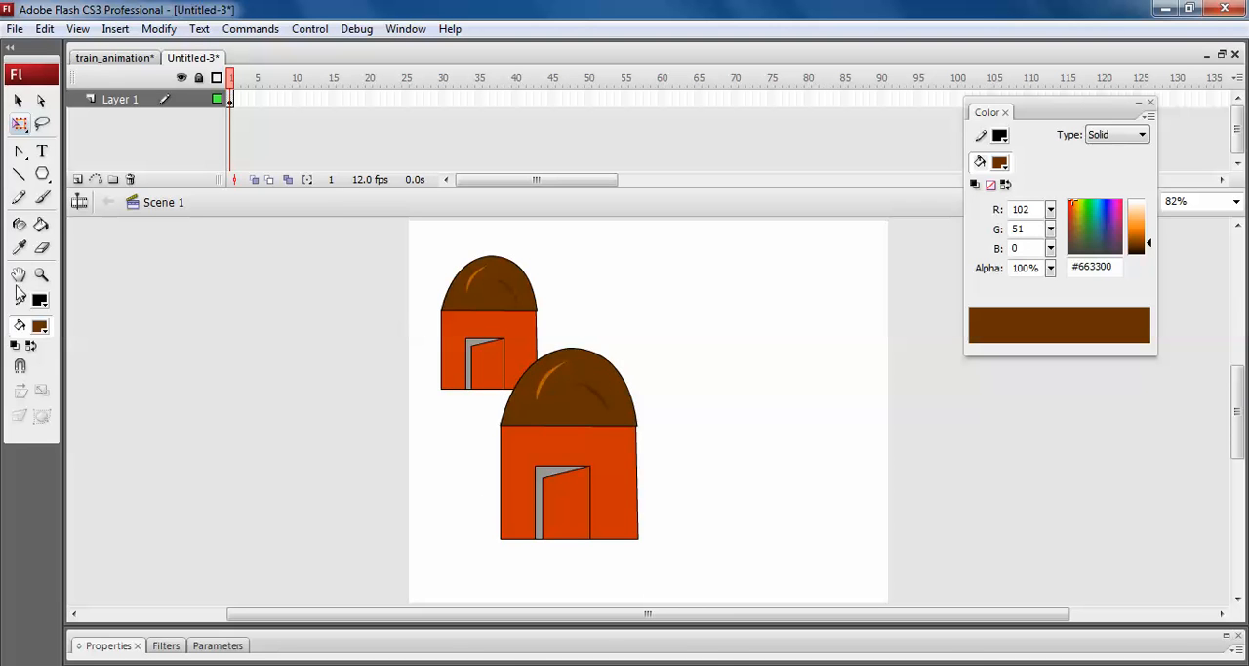
Draw a brown rectangle right of the huts, remove its outline, and shift it slightly down and left.
left_click(42, 173)
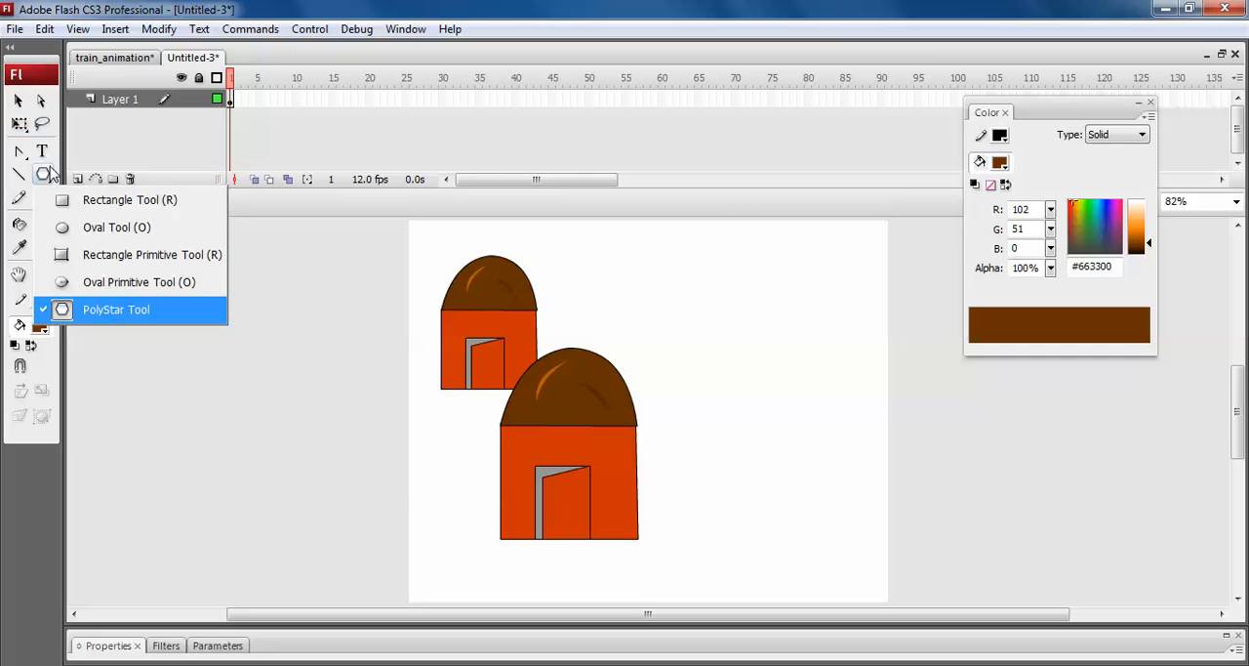
left_click(117, 201)
left_click_drag(695, 310, 868, 465)
key("v")
double_click(868, 467)
left_click(788, 380)
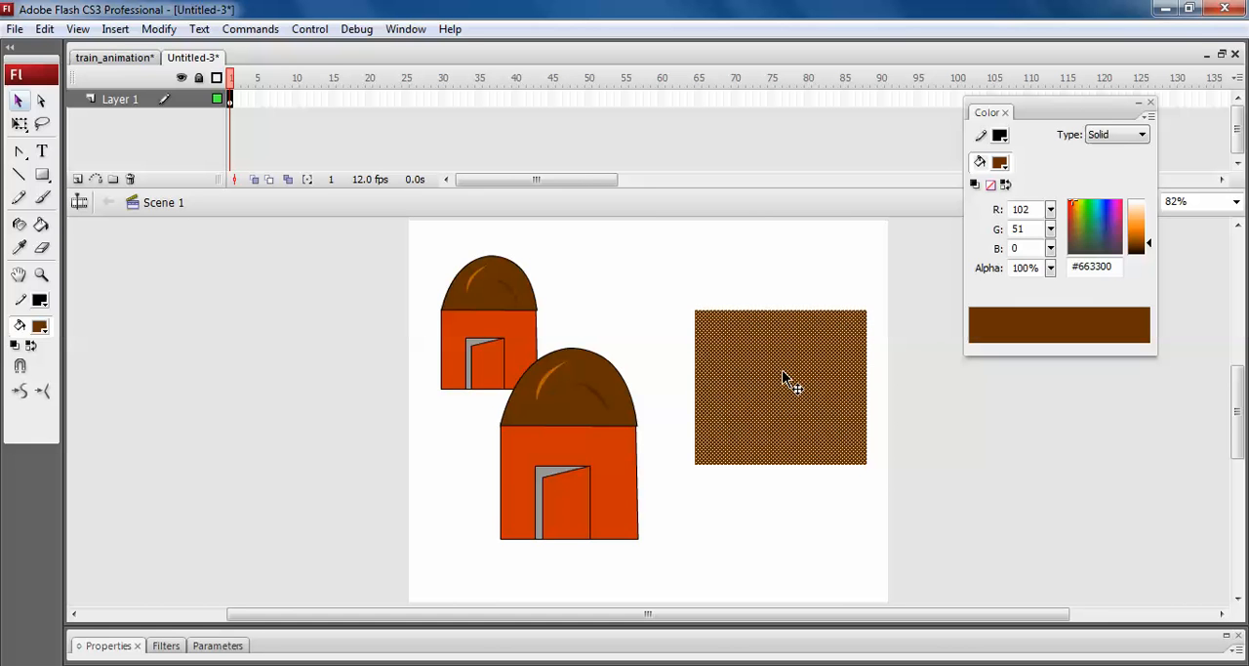
left_click_drag(787, 381, 774, 398)
Change the rectangle's fill to dark blue #14148D and deselect it.
left_click_drag(1079, 228, 1073, 223)
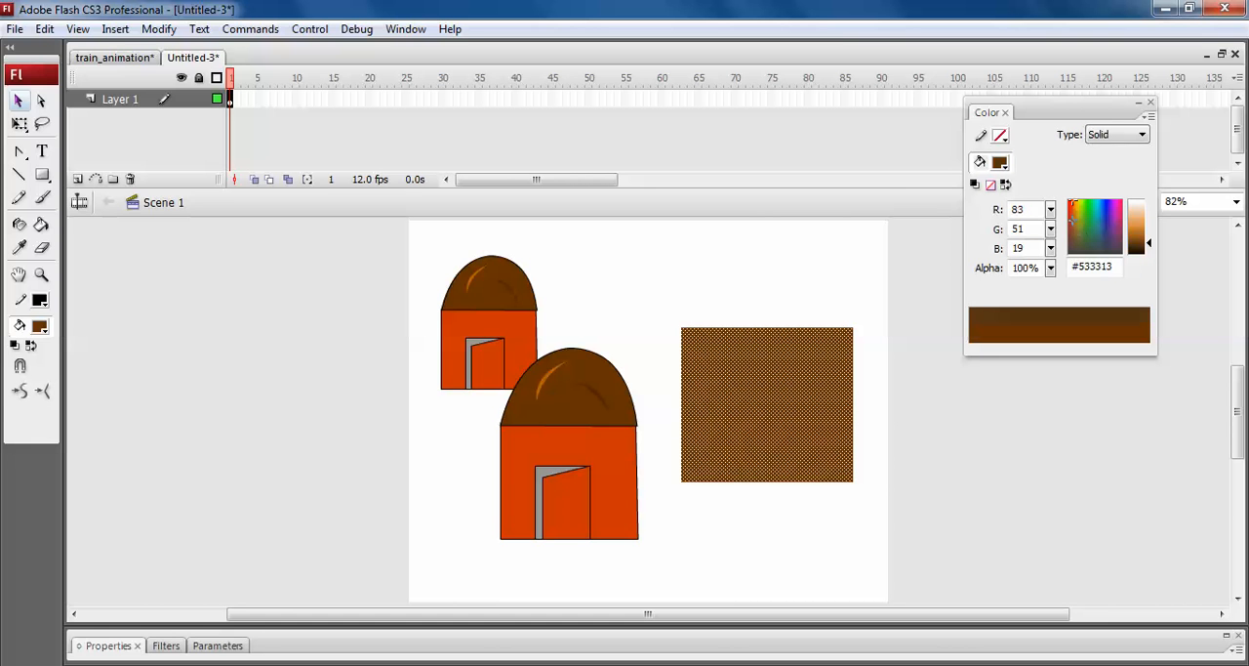
left_click(1105, 212)
left_click_drag(1148, 243, 1149, 236)
left_click(892, 511)
left_click(790, 379)
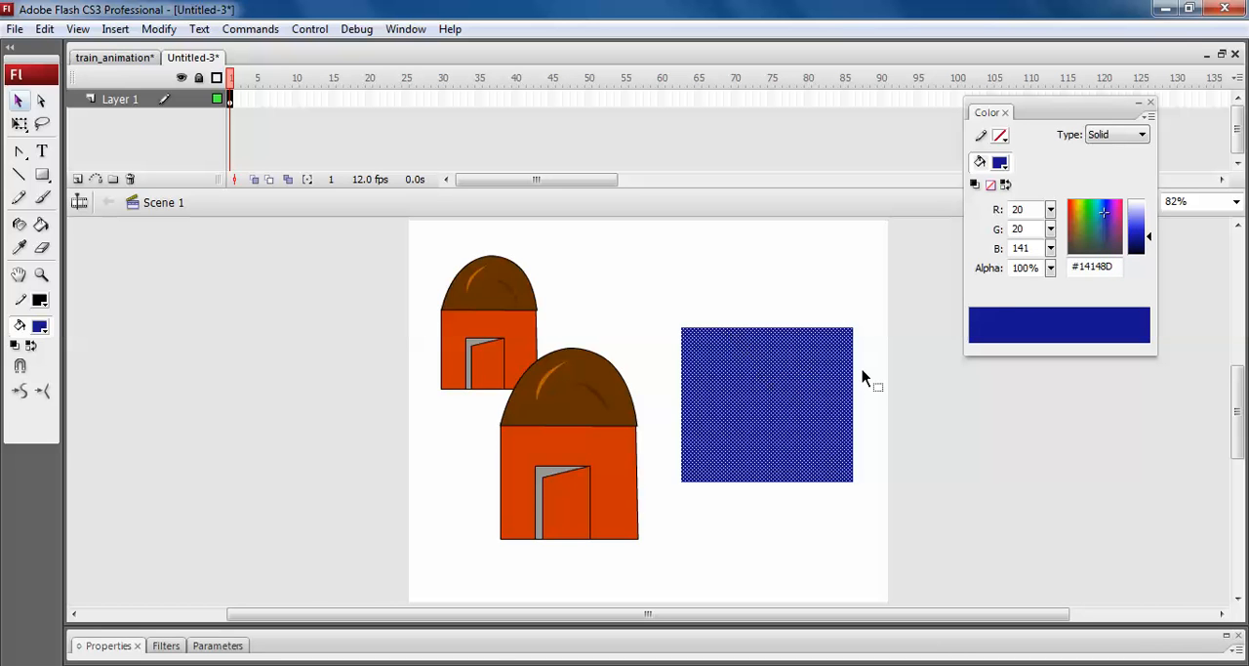
left_click(659, 275)
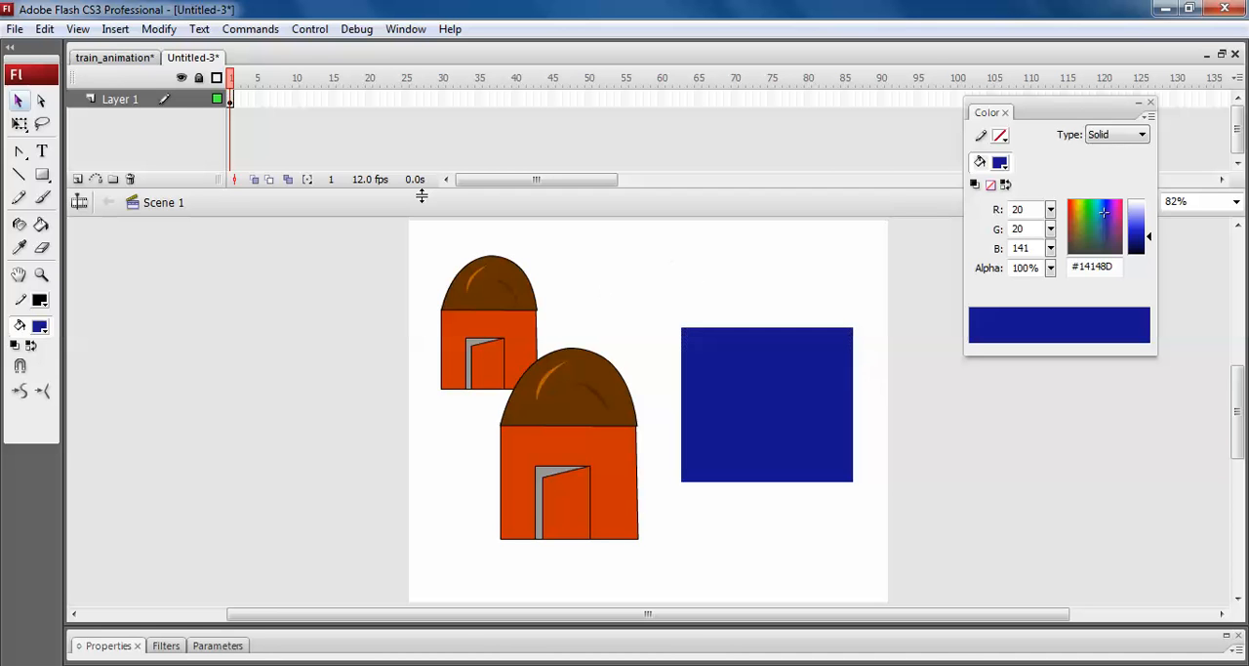
Draw a smaller outline-free rectangle overlapping the dark blue block's top edge and fill it with #1F1FD8.
left_click(42, 175)
left_click_drag(706, 224, 830, 322)
key("v")
left_click(773, 288)
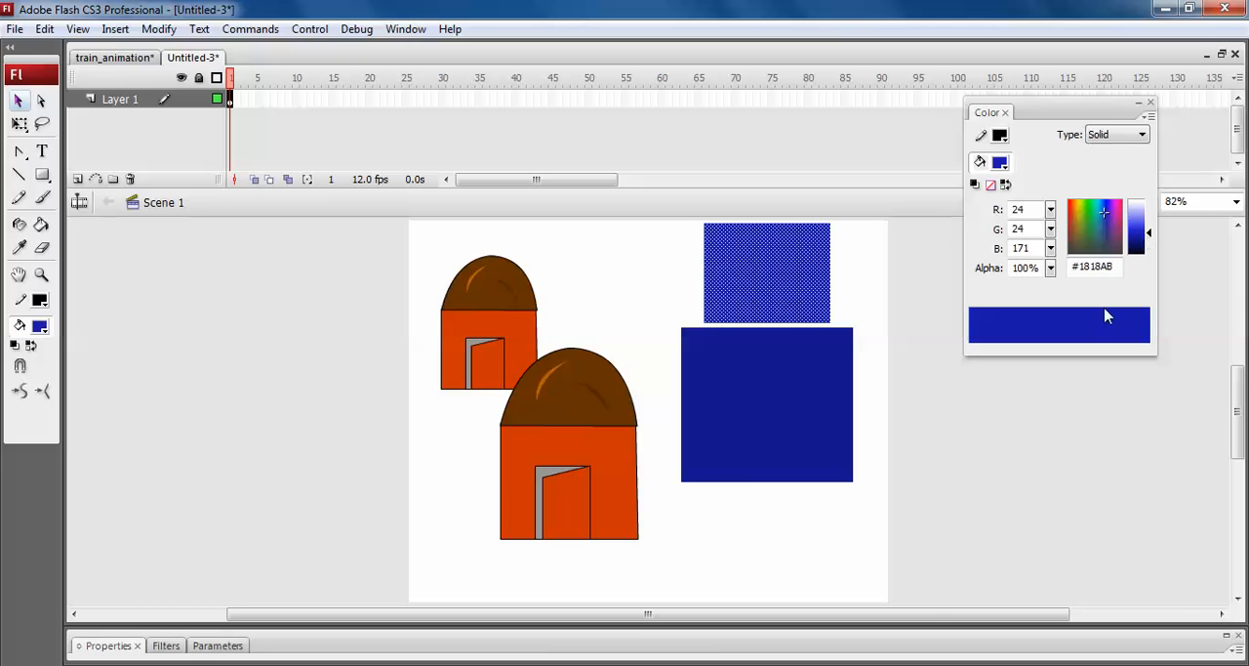
left_click(1010, 429)
left_click_drag(798, 279, 800, 299)
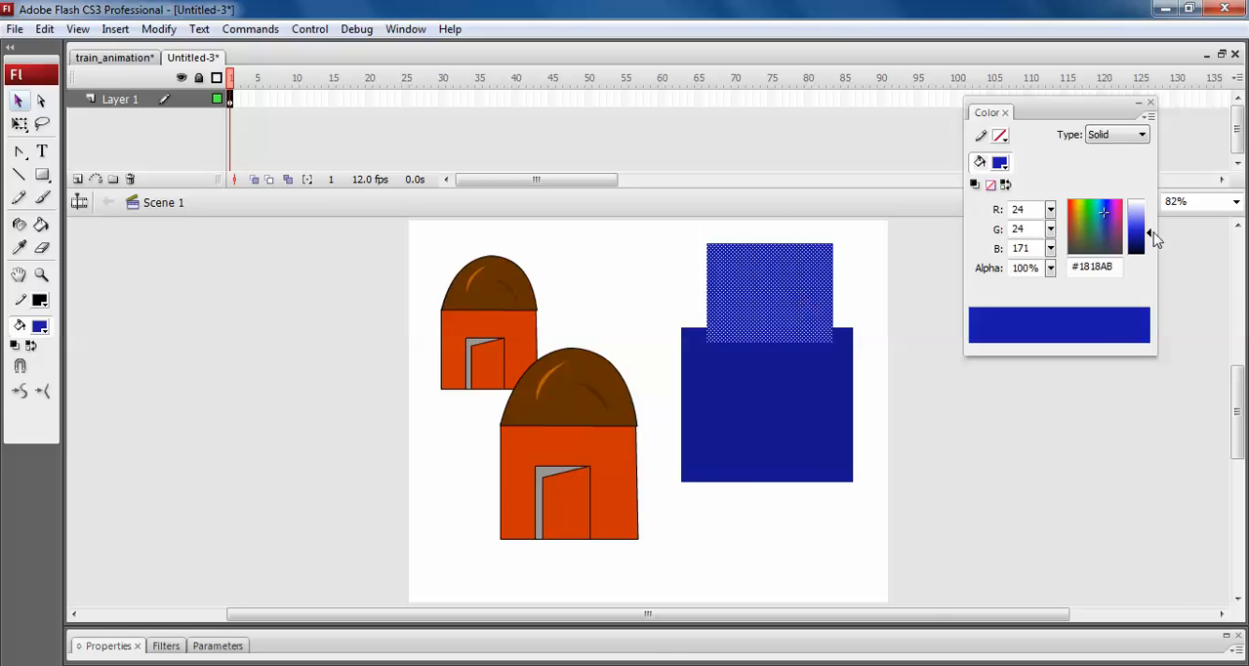
left_click_drag(1148, 237, 1148, 226)
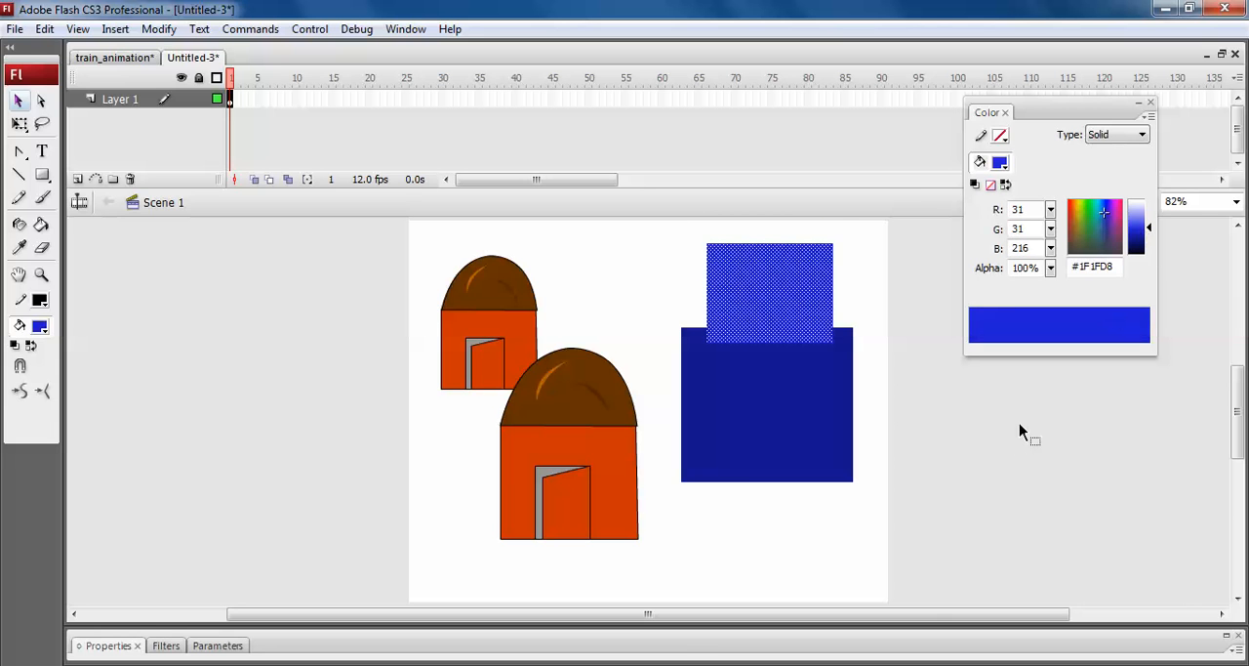
Group the lighter blue rectangle, nudge it left, and move it down over the dark blue block.
key("ctrl+g")
key("Left")
key("Left")
key("Left")
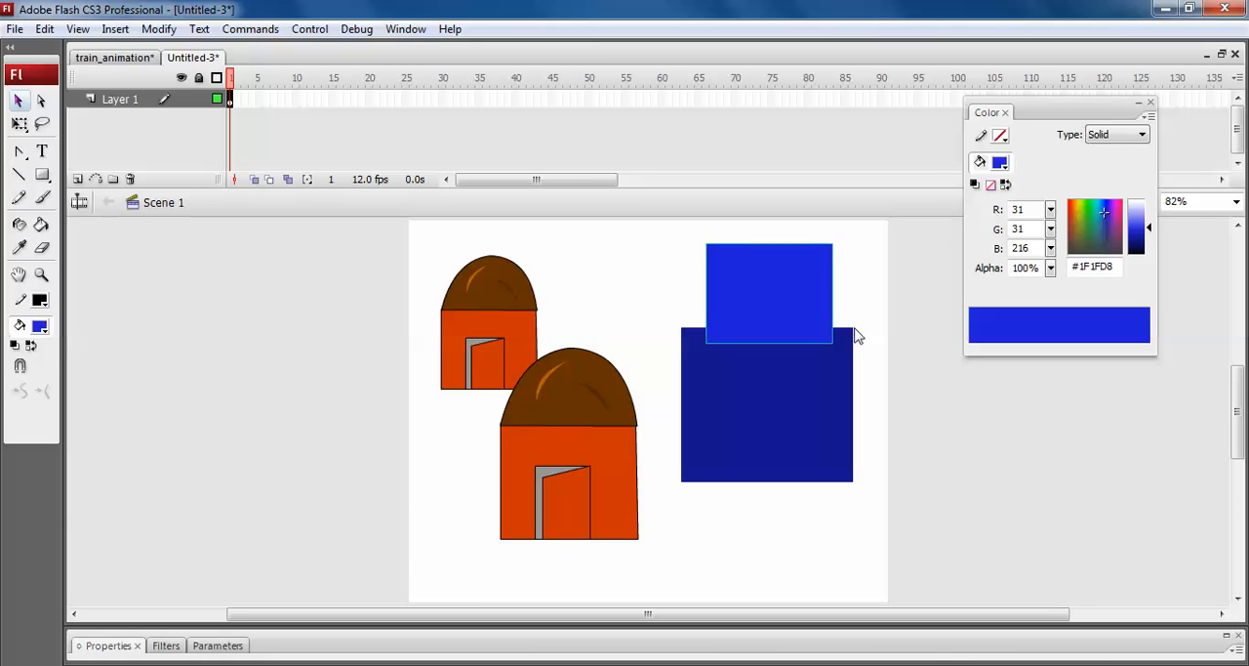
key("Left")
key("Left")
left_click(939, 438)
left_click_drag(794, 312, 806, 373)
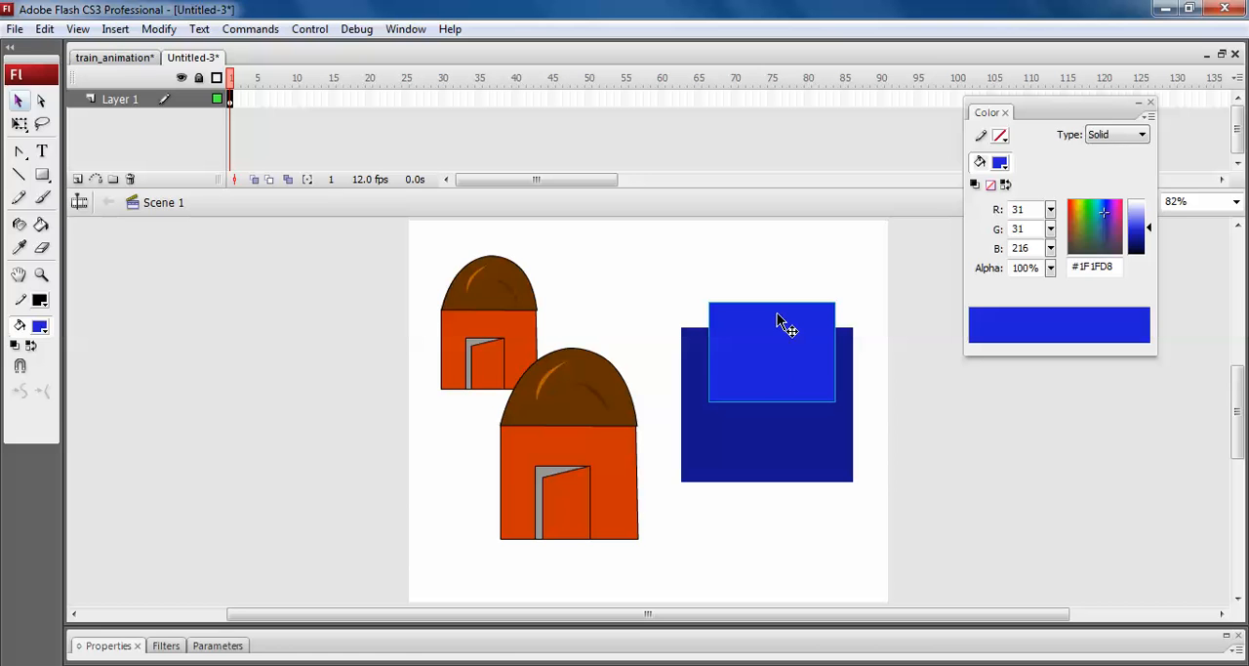
Resize the lighter blue group's height and position it centred above the dark block, slightly overlapping its top edge.
key("q")
left_click_drag(773, 302, 772, 242)
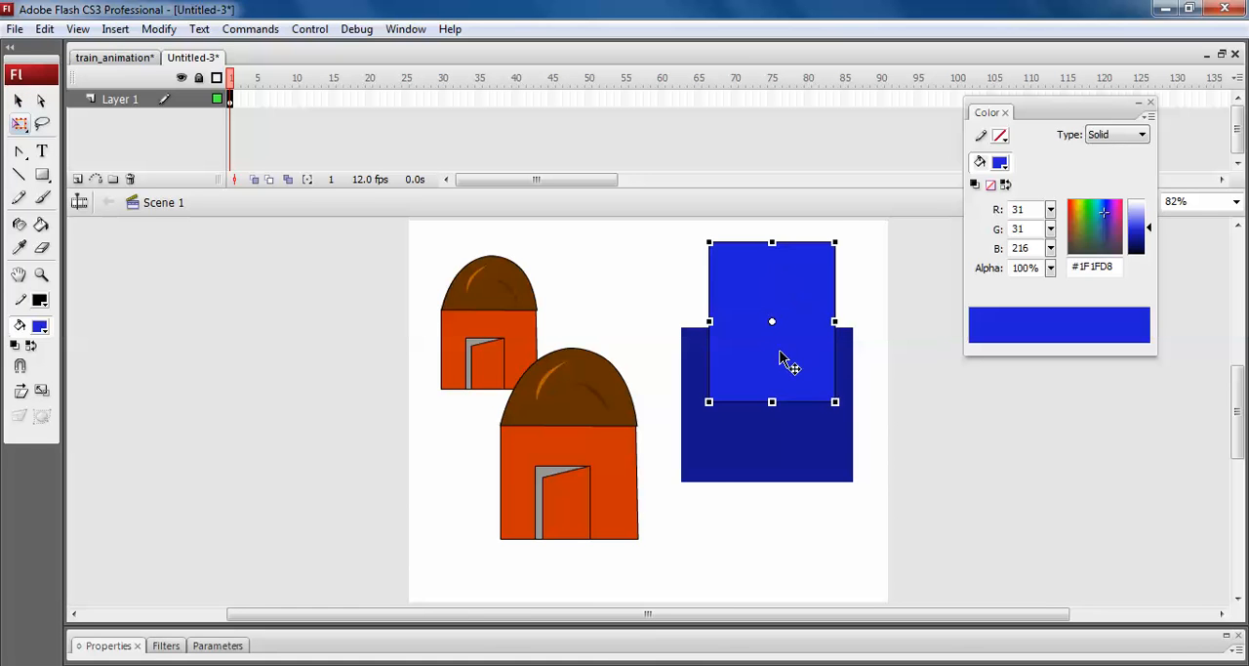
left_click_drag(778, 354, 773, 349)
left_click(952, 456)
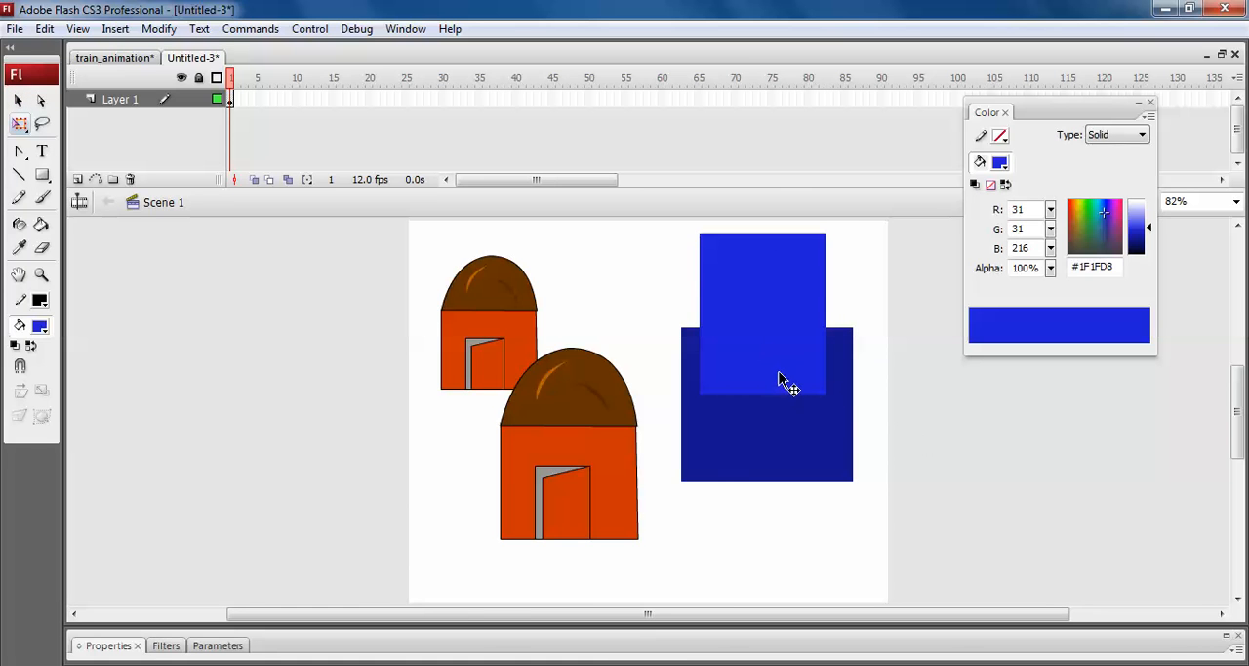
left_click(779, 373)
left_click_drag(763, 394, 764, 354)
left_click_drag(779, 338, 765, 348)
left_click(42, 175)
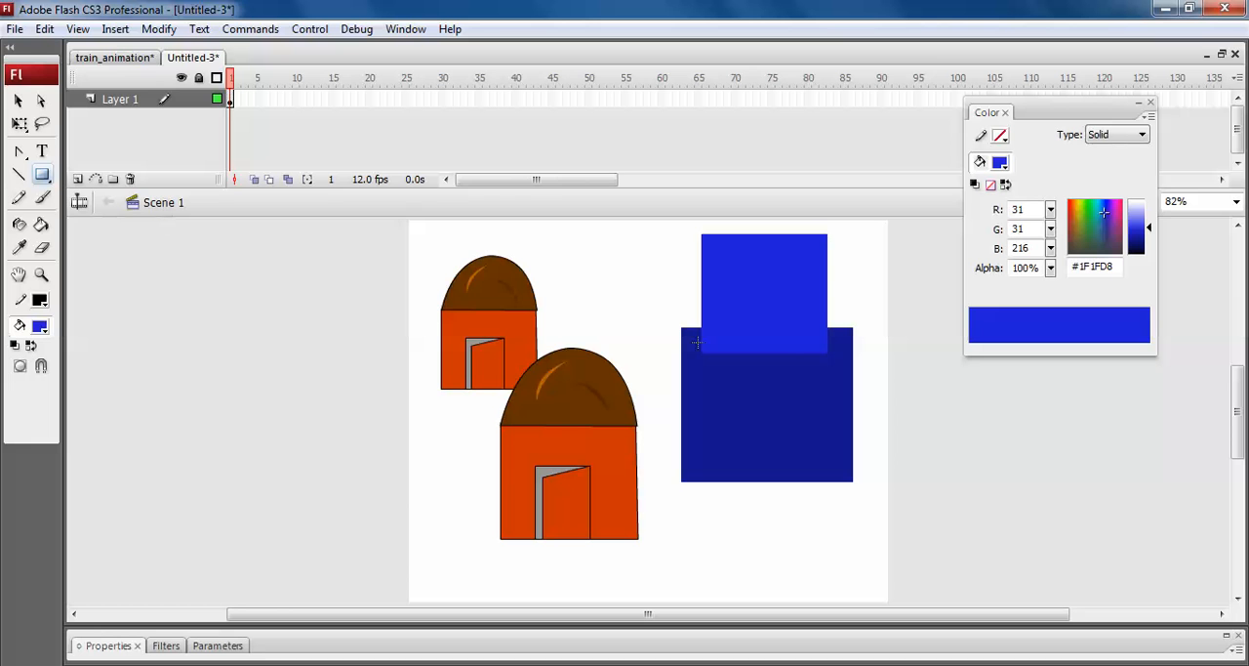
key("v")
left_click(788, 326)
left_click(996, 492)
Draw a small upright rectangle right of the blue blocks, remove its outline, and fill it with yellow #FFFF00.
left_click(42, 174)
left_click_drag(890, 390, 926, 448)
key("v")
left_click(924, 445)
left_click(909, 439)
left_click(1001, 165)
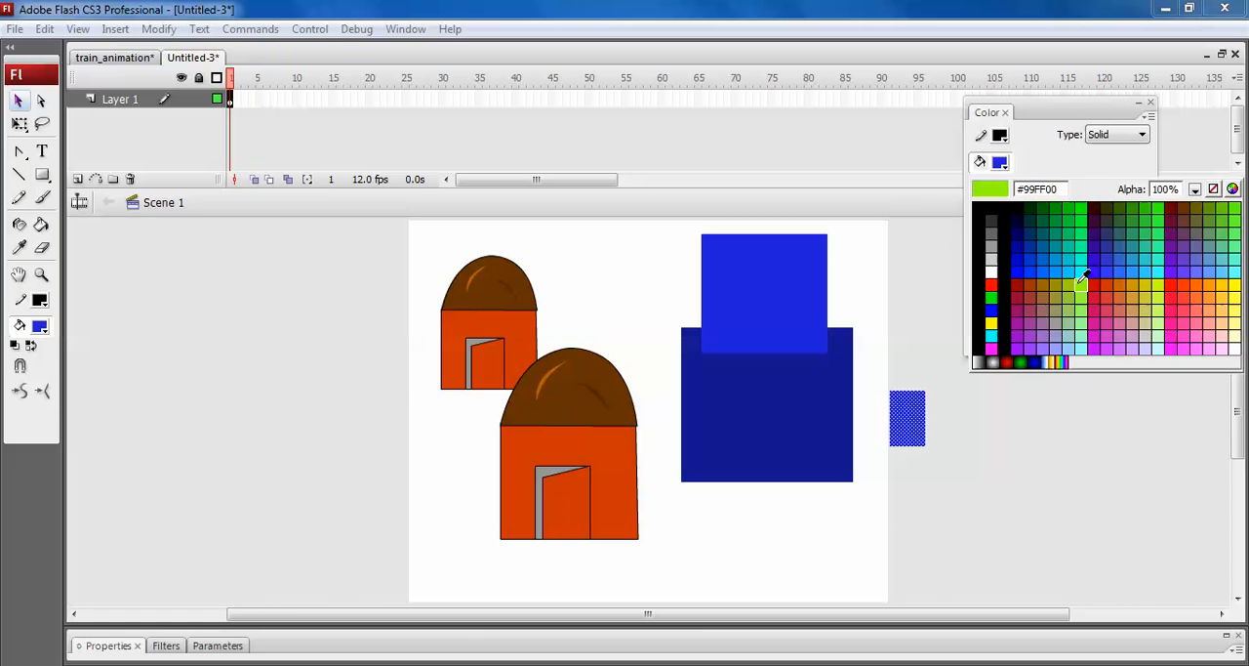
left_click(1235, 283)
Move the yellow rectangle into the upper-left area of the lighter blue block and shrink it to window size.
left_click_drag(920, 445, 733, 245)
key("q")
left_click(642, 270)
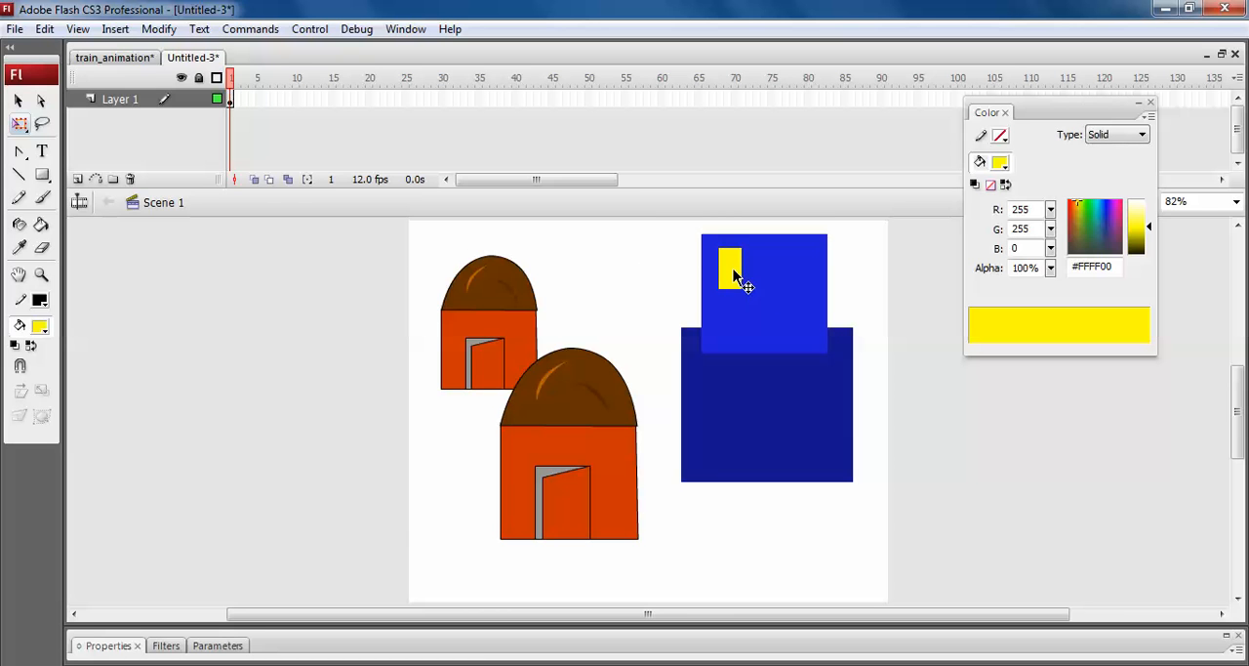
Shorten the yellow window on the lighter blue block slightly from its lower edge.
left_click(741, 285)
left_click_drag(734, 293, 734, 289)
left_click(687, 281)
left_click(739, 281)
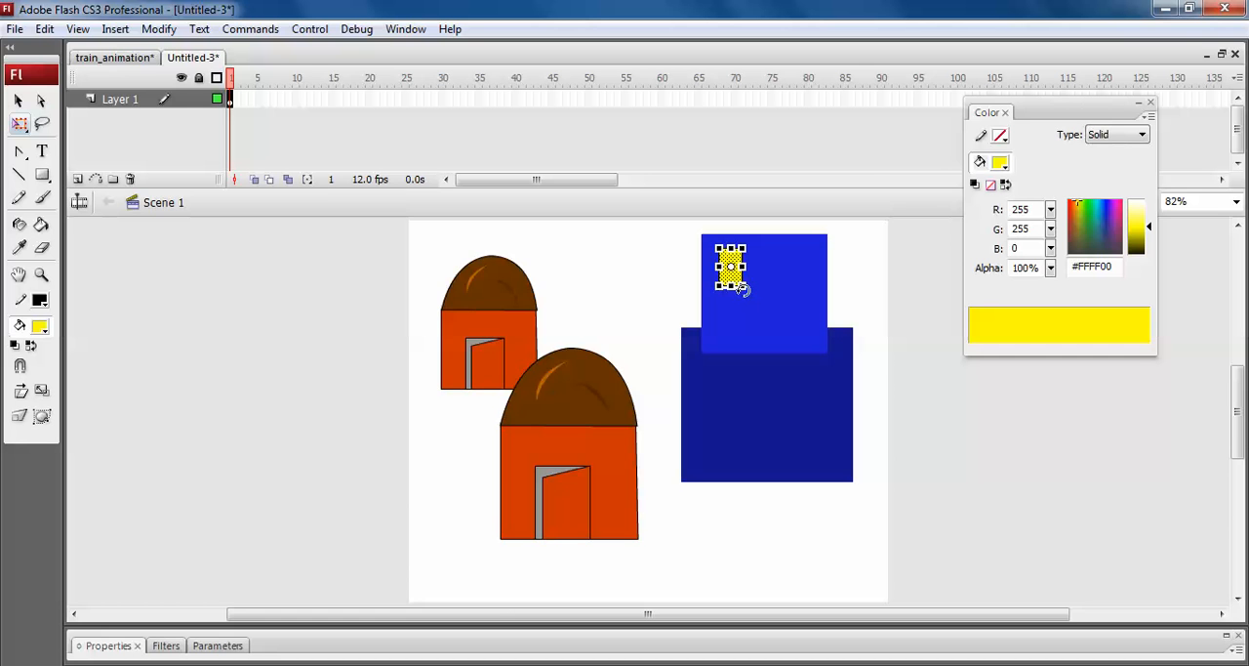
Fill the white gap beneath the yellow window with the block's lighter blue, #1F1FD8.
key("ctrl+=")
key("ctrl+=")
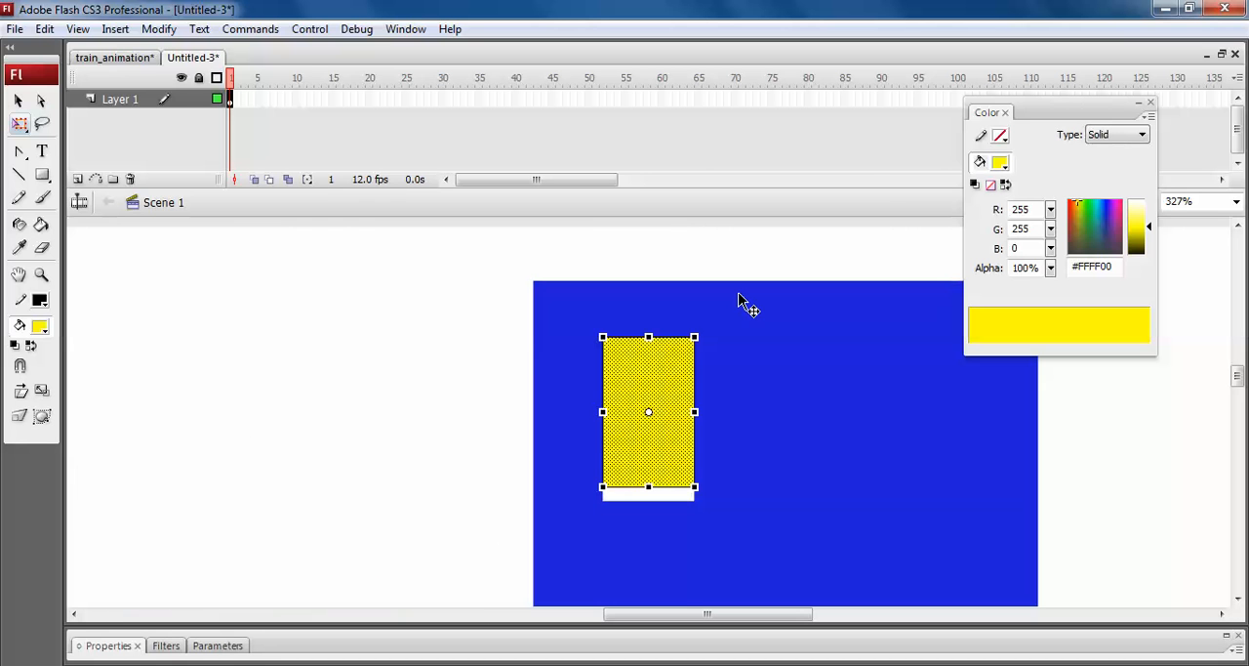
left_click(441, 369)
left_click(39, 326)
left_click(775, 527)
key("k")
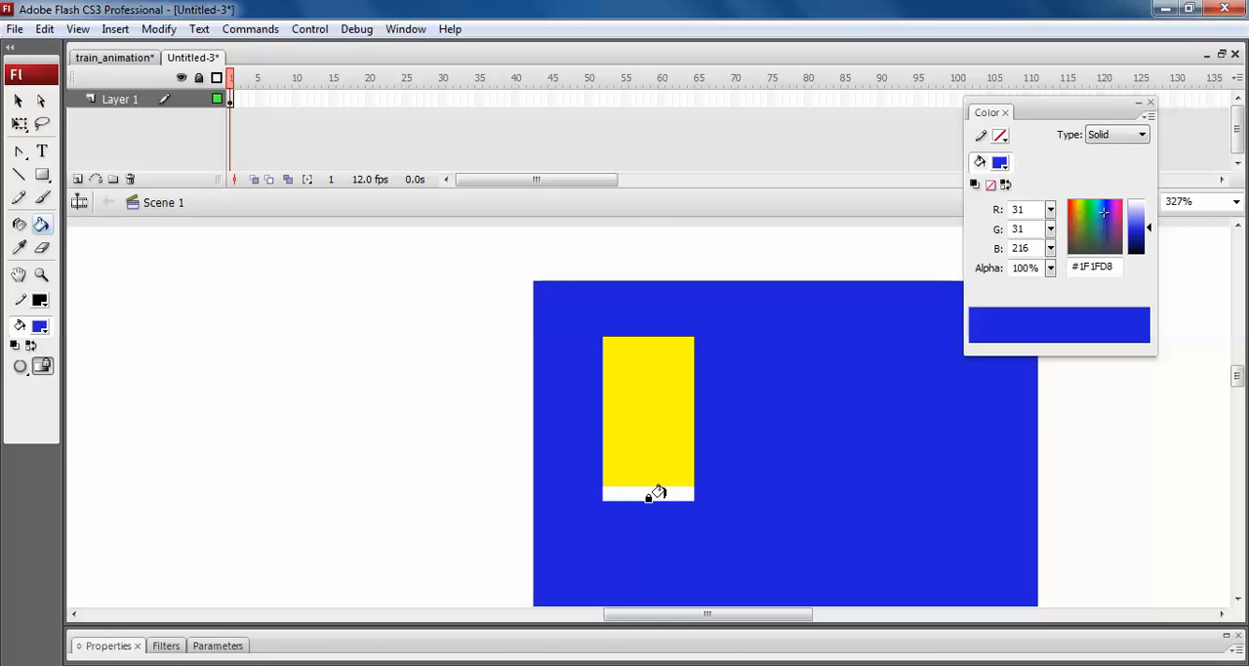
left_click(656, 493)
Copy the yellow window to the upper-right, centre, lower-left and lower-right areas of the lighter blue block.
key("v")
left_click(669, 444)
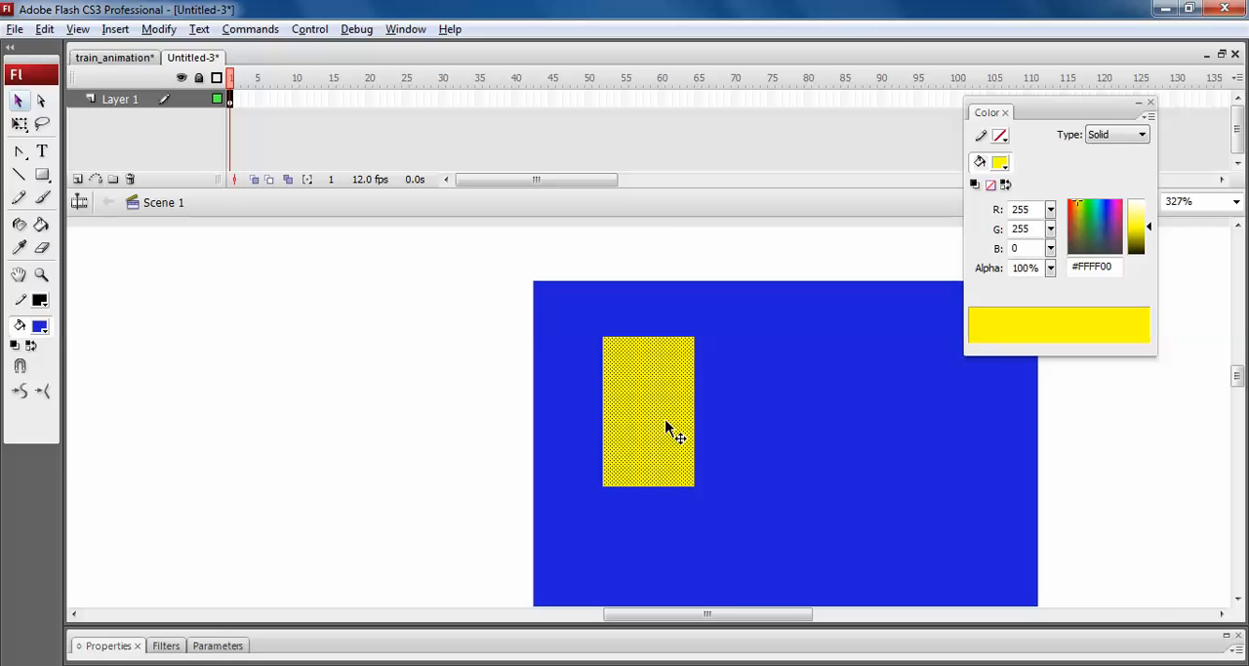
left_click_drag(665, 421, 934, 414)
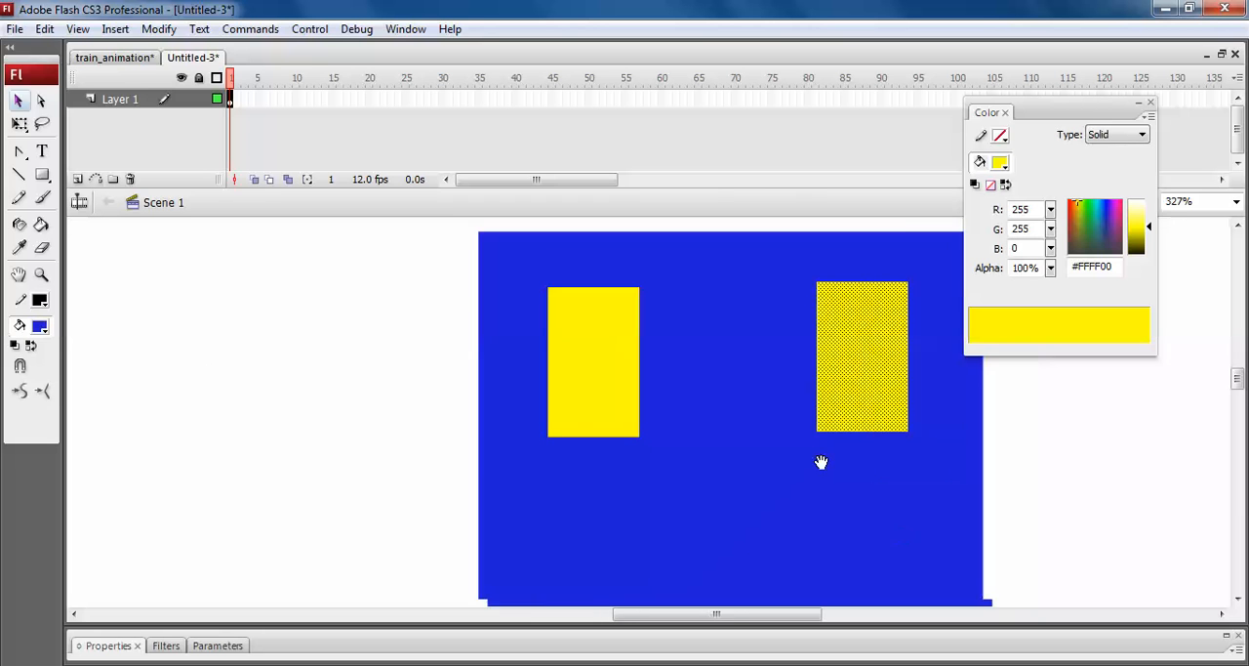
left_click_drag(800, 326, 631, 502)
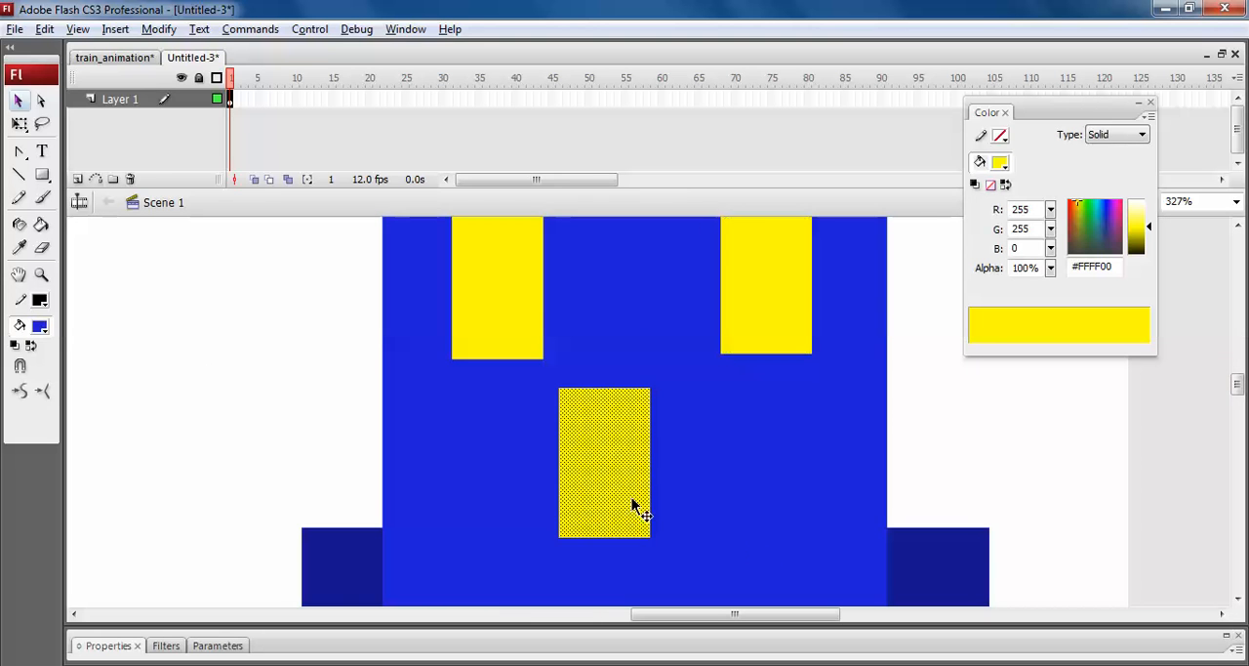
scroll(804, 436, "down", 5)
left_click_drag(619, 357, 487, 410)
left_click_drag(487, 410, 836, 426)
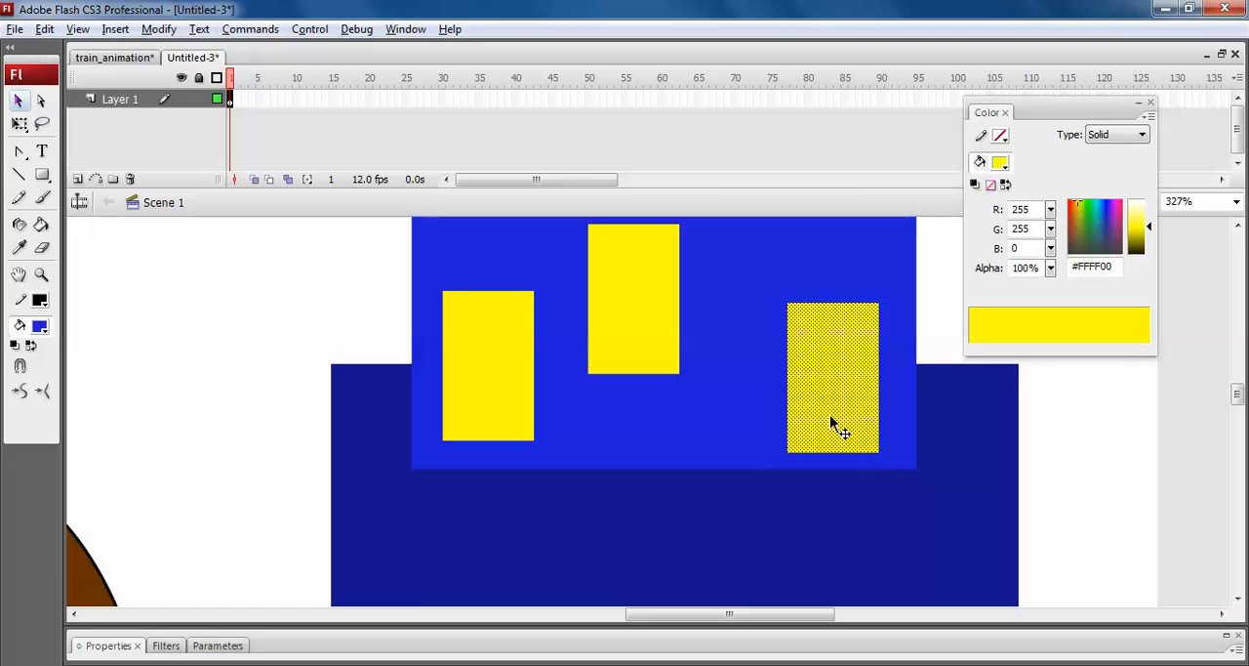
Move the centre window slightly right and fill the white gap it leaves with lighter blue #1F1FD8.
left_click_drag(591, 301, 641, 300)
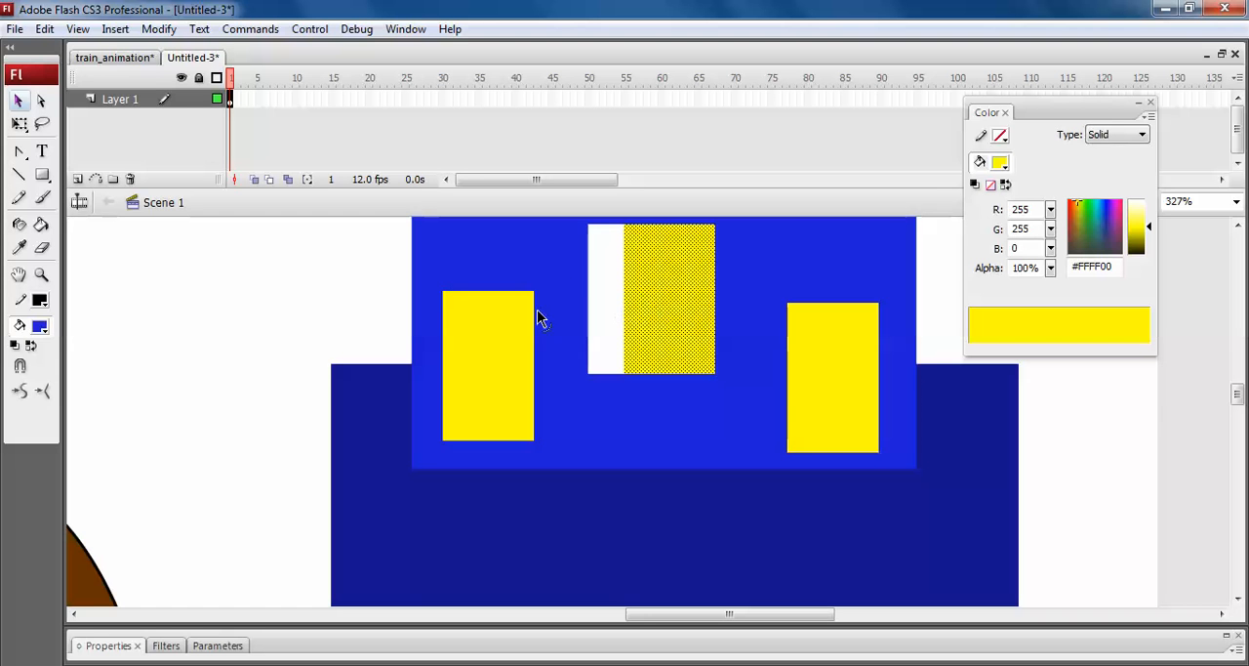
left_click(590, 297)
key("i")
left_click(578, 271)
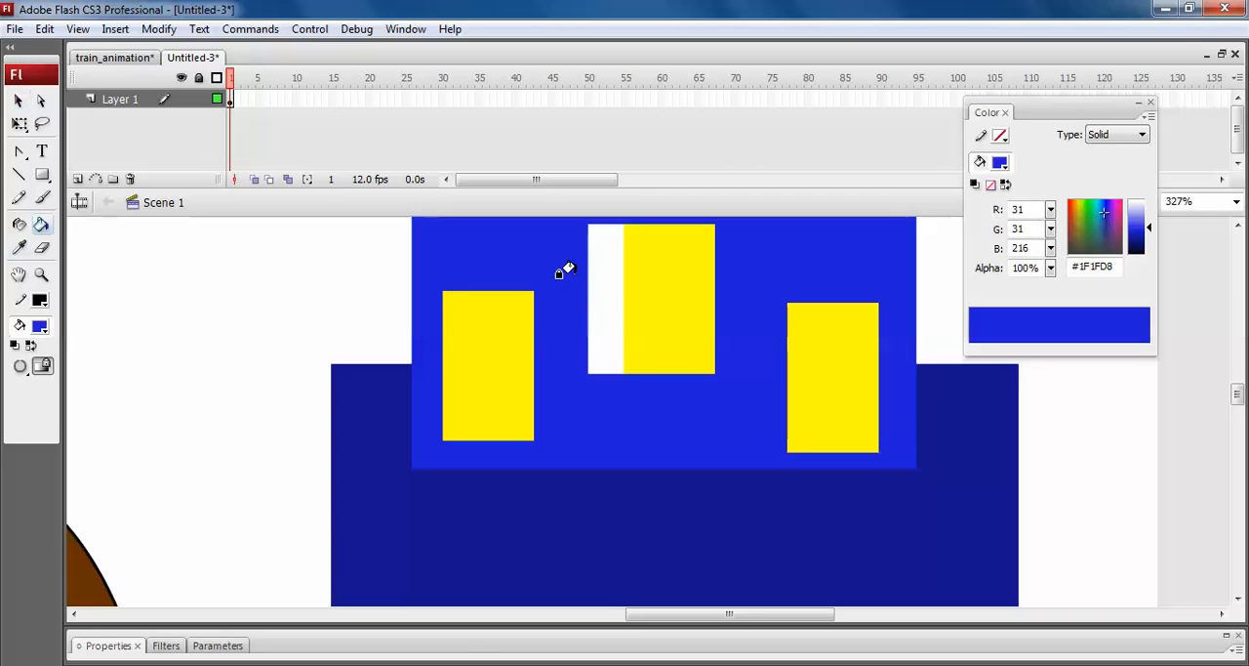
left_click(591, 273)
Select all five yellow windows and place a copy of the set on the dark blue lower block.
key("ctrl+minus")
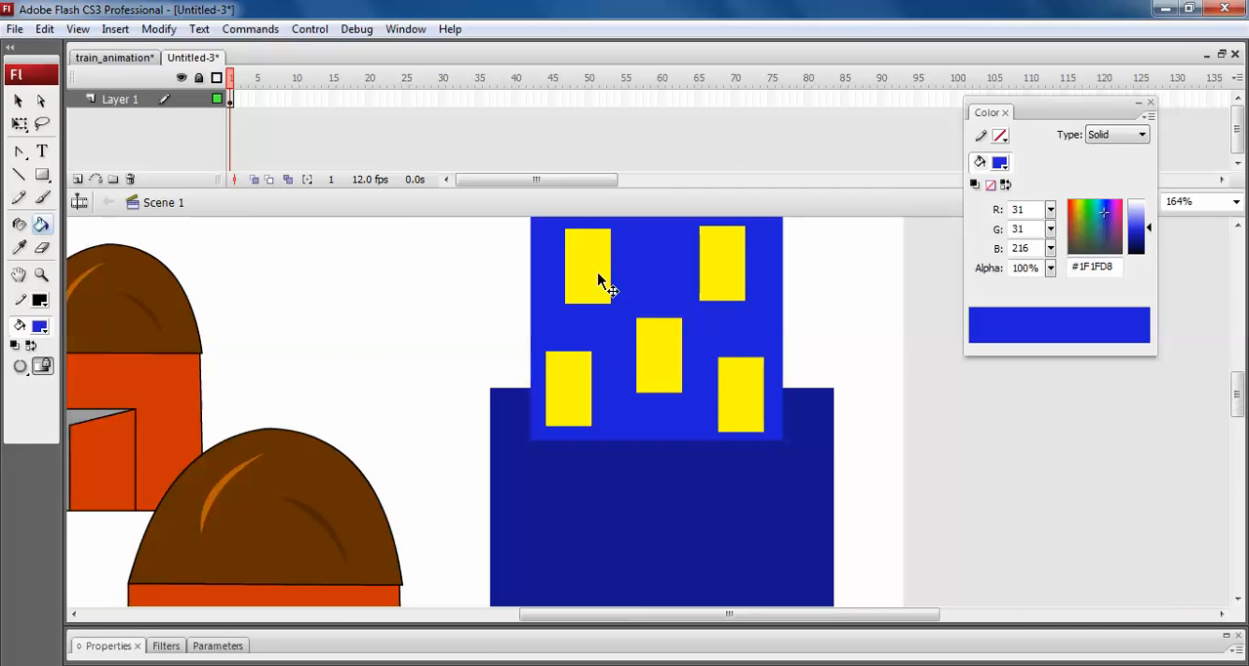
key("ctrl+minus")
left_click(17, 102)
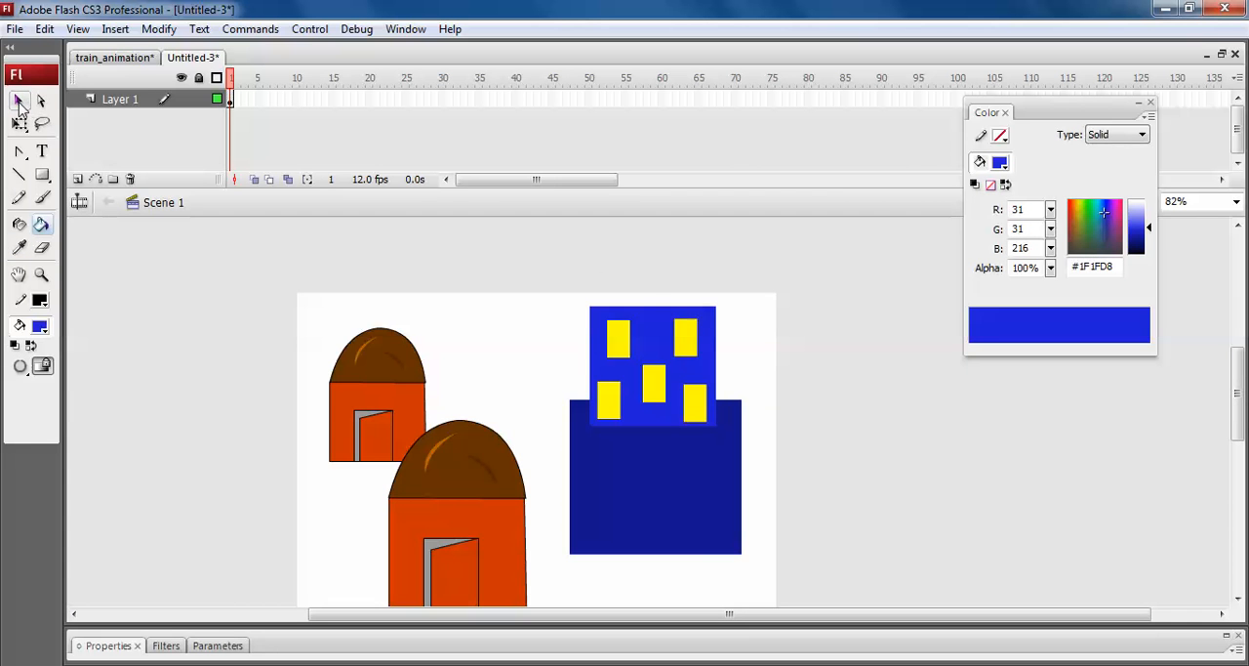
scroll(747, 454, "down", 2)
left_click(614, 291)
left_click(647, 339, "shift")
left_click(677, 293, "shift")
left_click(687, 363, "shift")
left_click(605, 351, "shift")
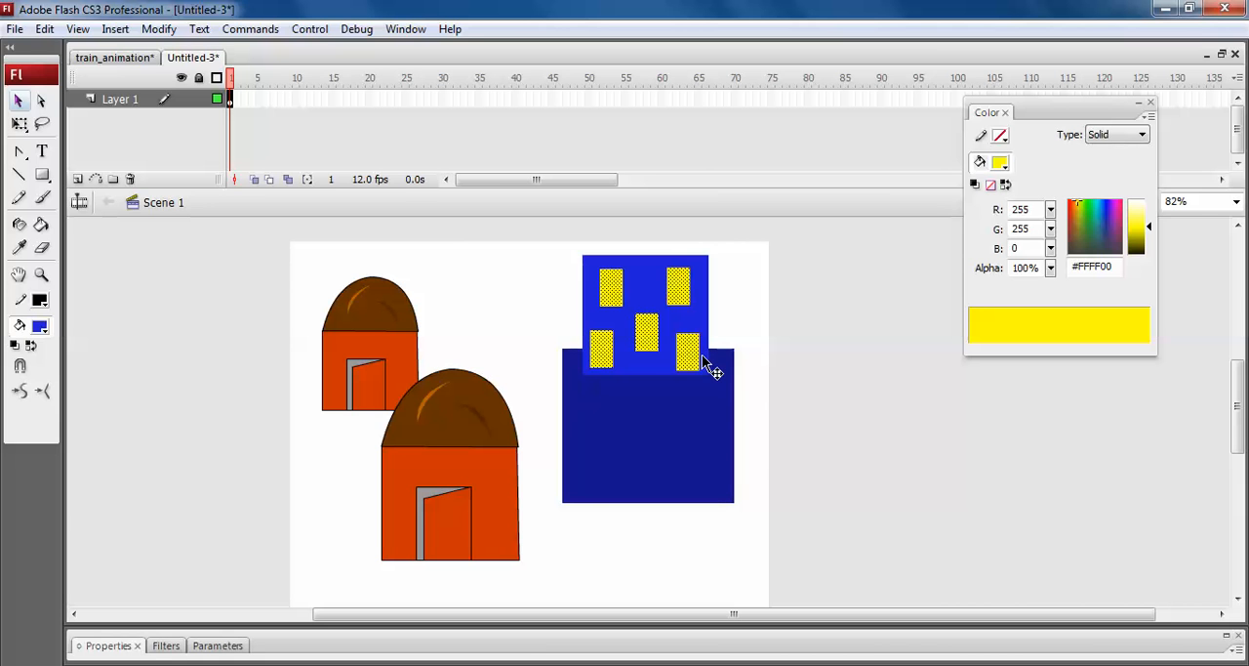
left_click_drag(695, 361, 695, 470)
left_click(810, 474)
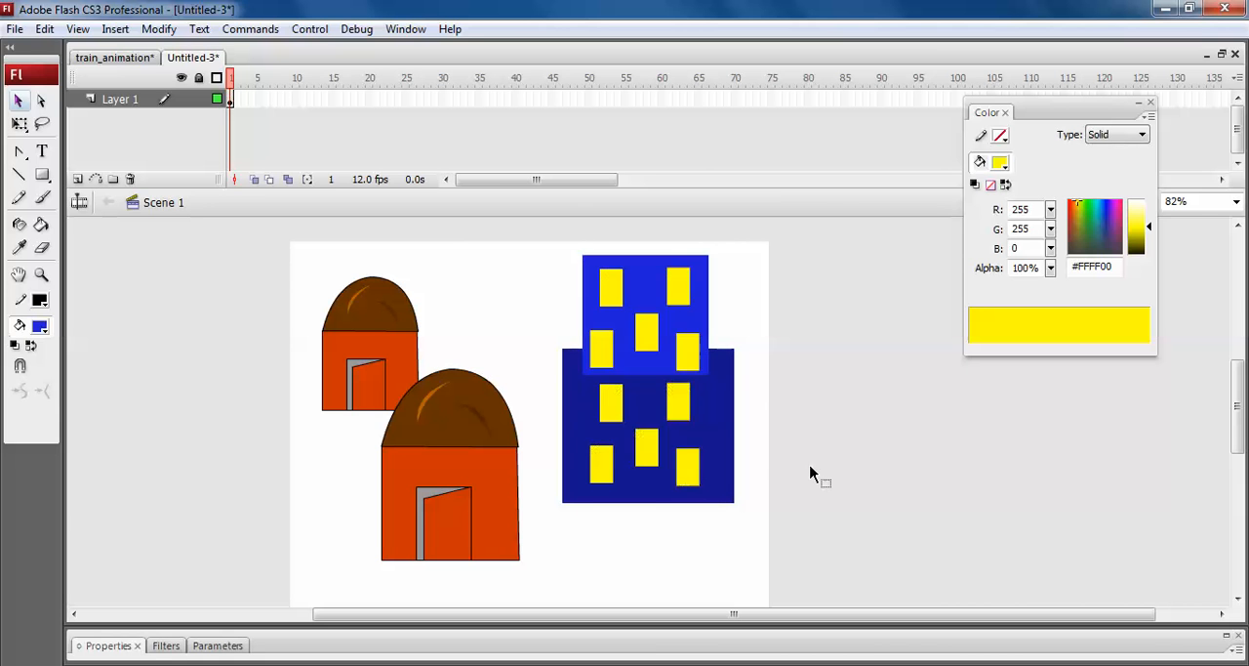
Cover all five windows on the upper block by filling them with its lighter blue, #1F1FD8.
left_click(652, 339)
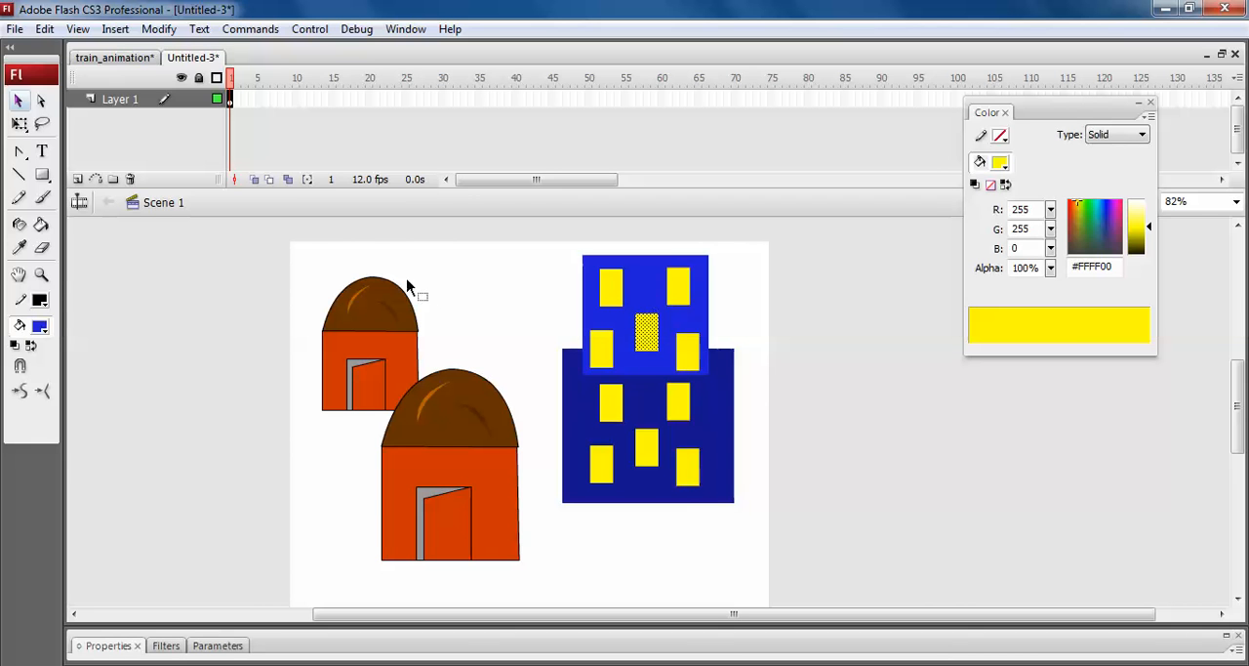
left_click(39, 326)
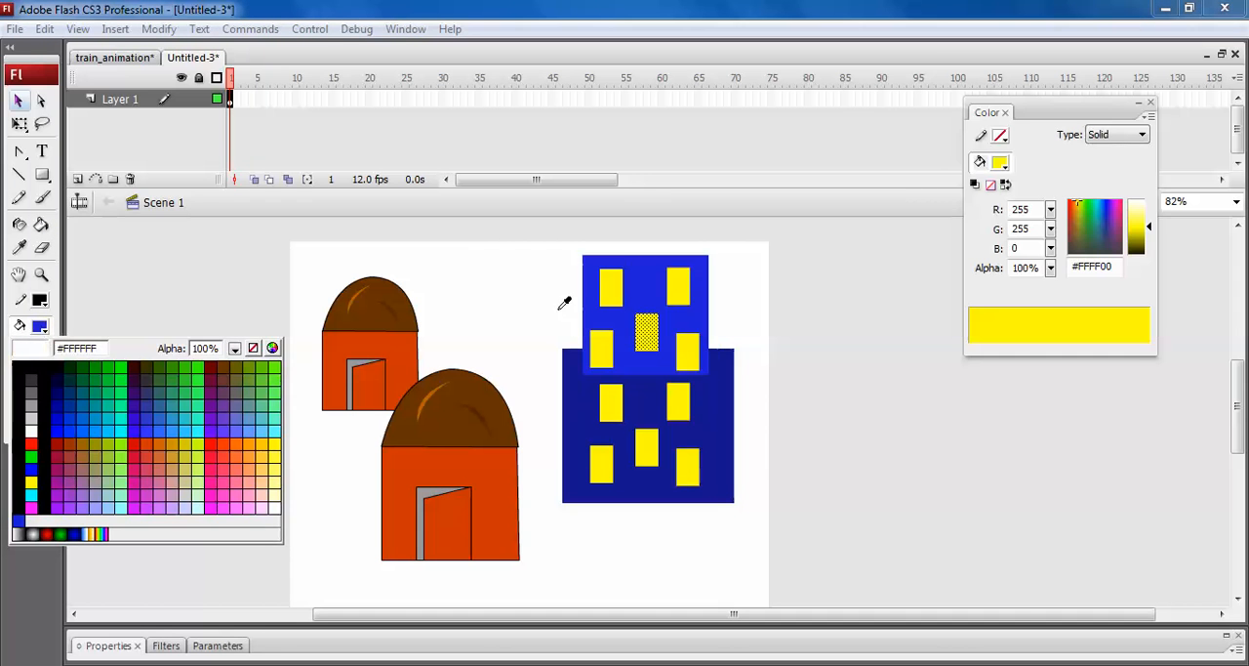
left_click(607, 307)
left_click(839, 399)
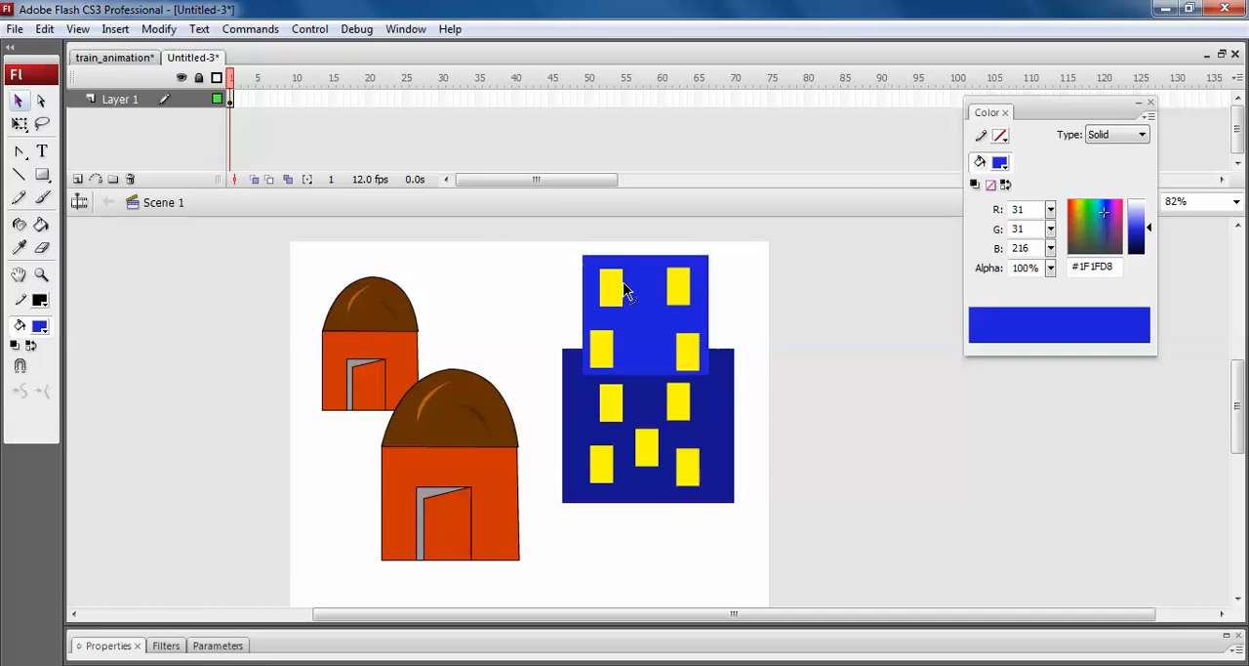
key("k")
left_click(609, 283)
left_click(597, 351)
left_click(673, 285)
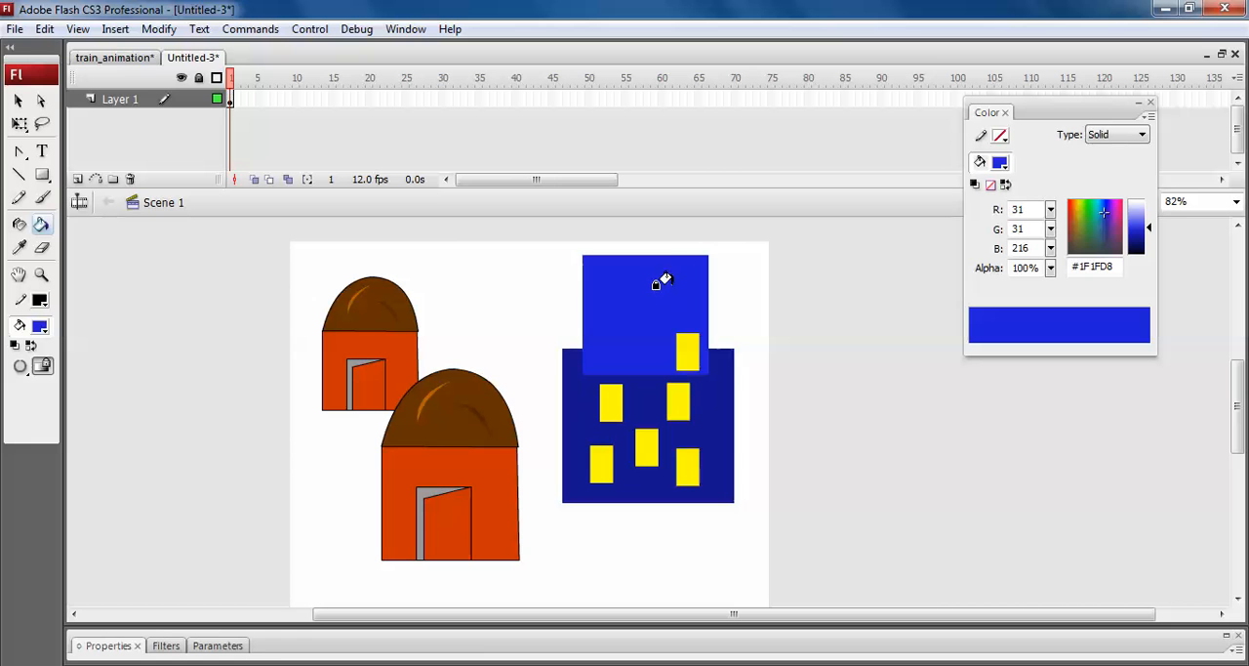
left_click(673, 350)
Copy lower-block windows onto the upper block at its upper left, lower centre and upper right.
key("v")
left_click(652, 452)
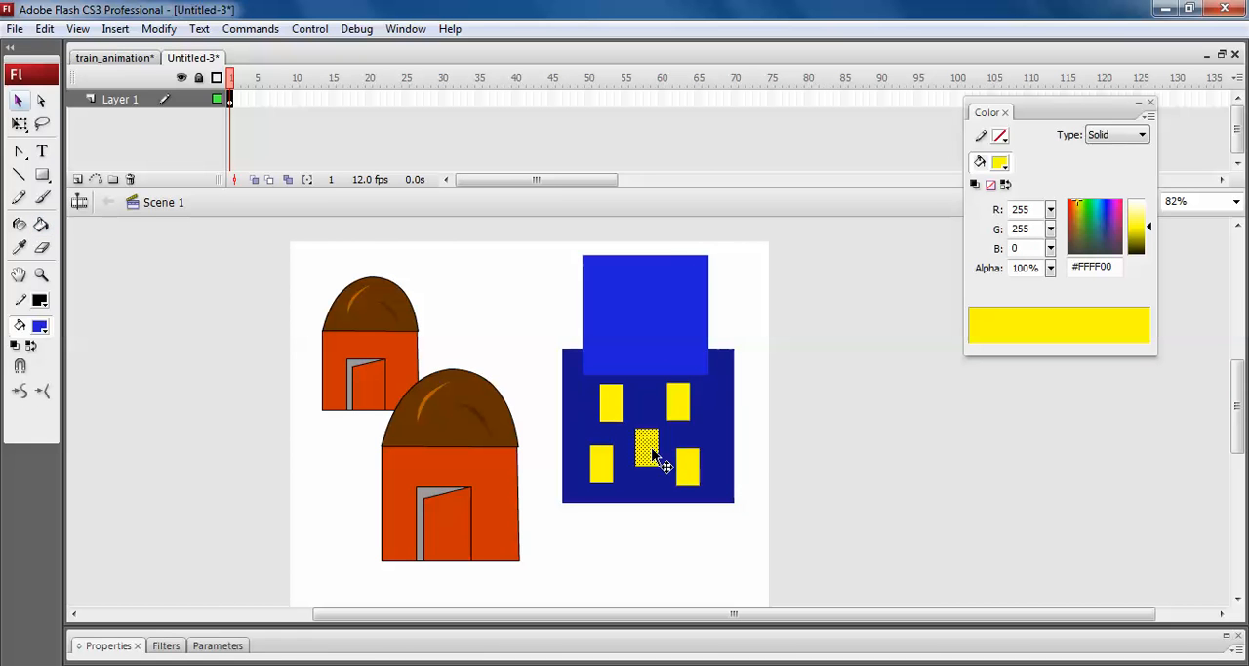
left_click_drag(653, 451, 615, 284)
left_click_drag(656, 346, 655, 349)
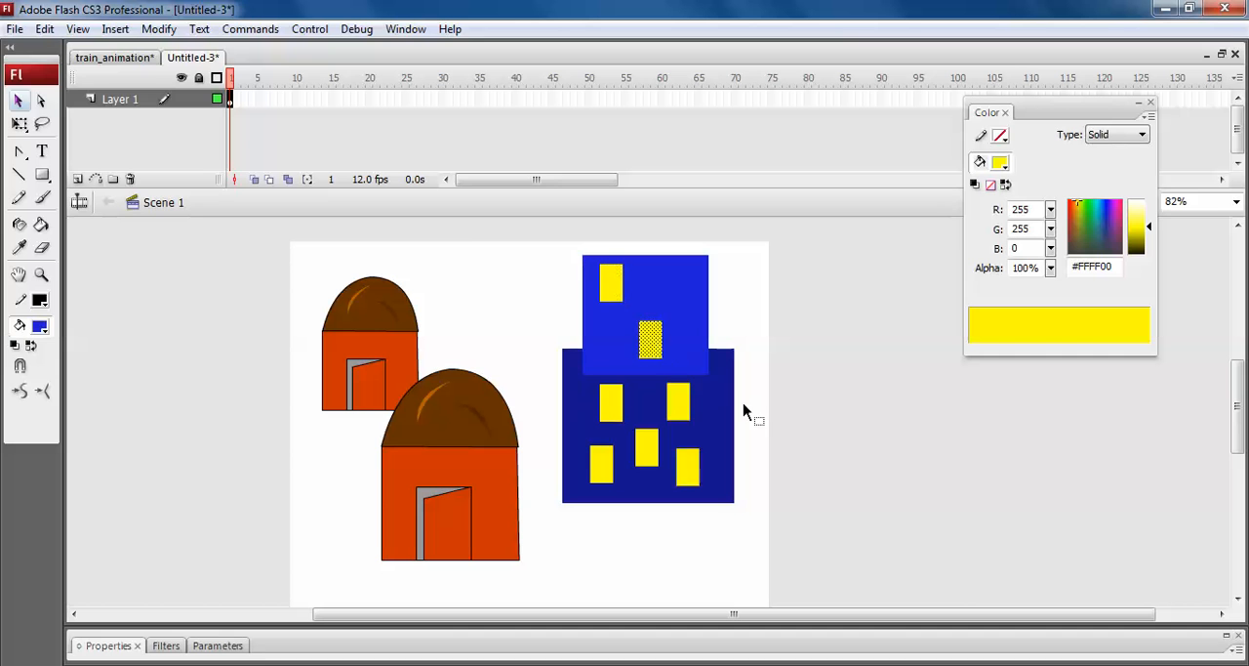
left_click(806, 424)
left_click_drag(677, 390, 678, 287)
Fill the lower block's centre window with dark blue #14148D and the upper block's right window with yellow #FFFF00.
key("i")
left_click(640, 403)
left_click(640, 448)
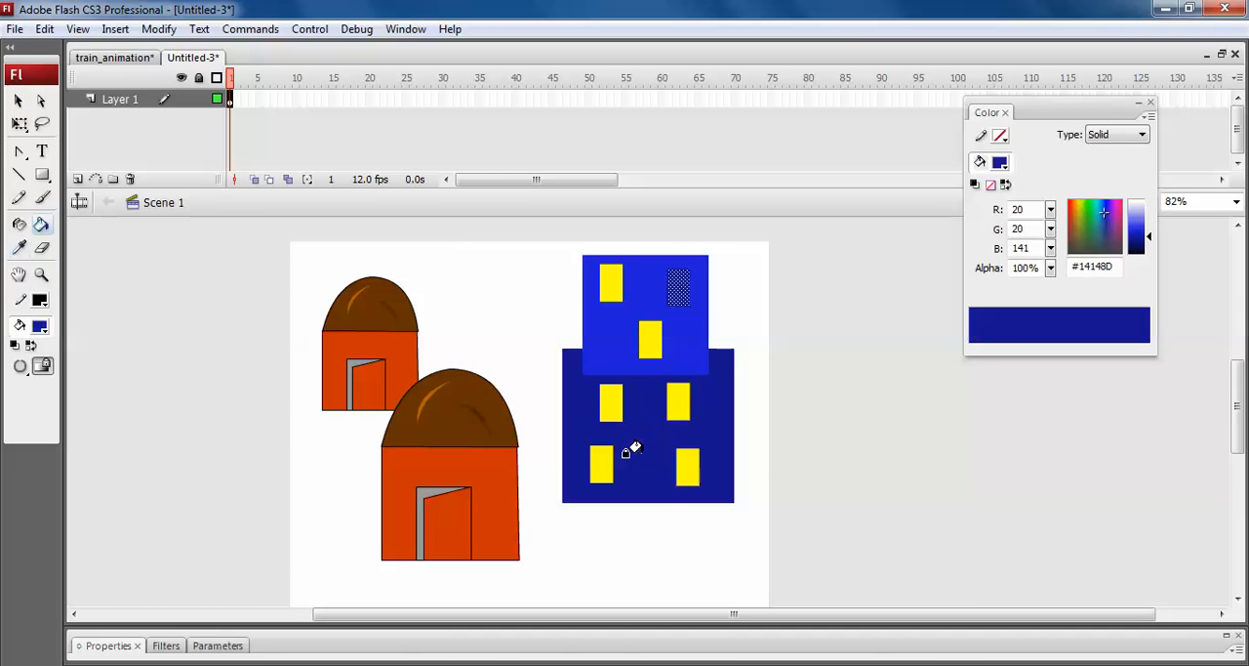
key("Escape")
key("i")
left_click(619, 284)
left_click(674, 286)
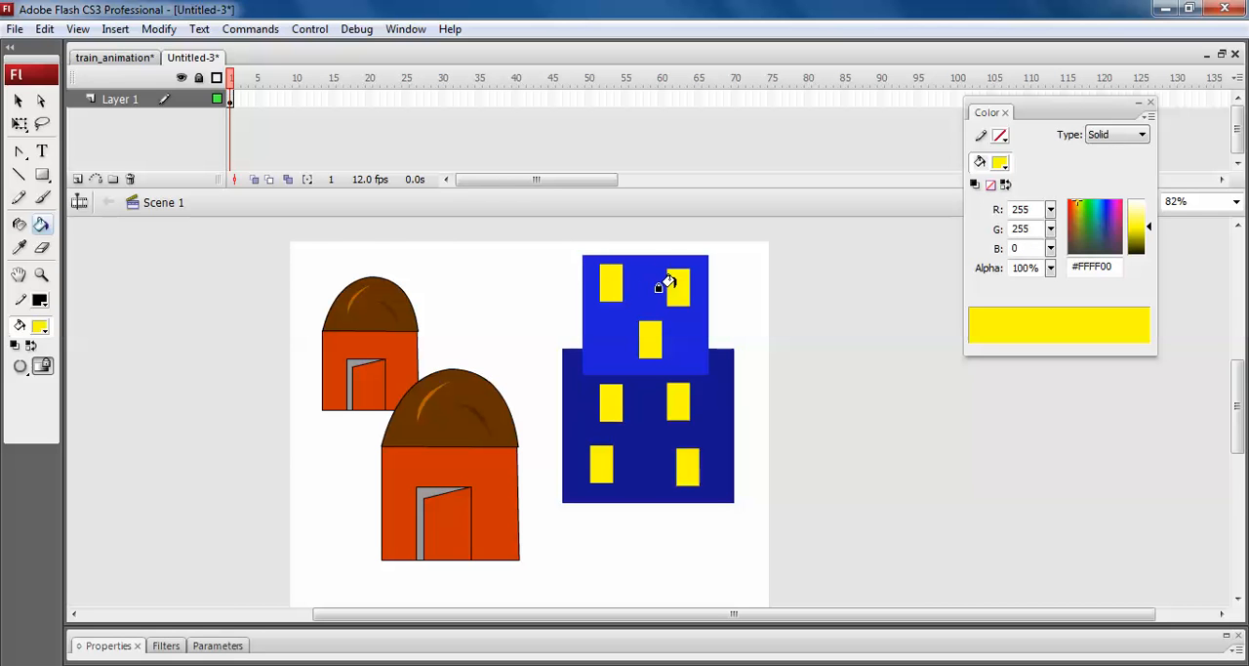
Select the whole blue building with its windows and group it.
left_click(21, 101)
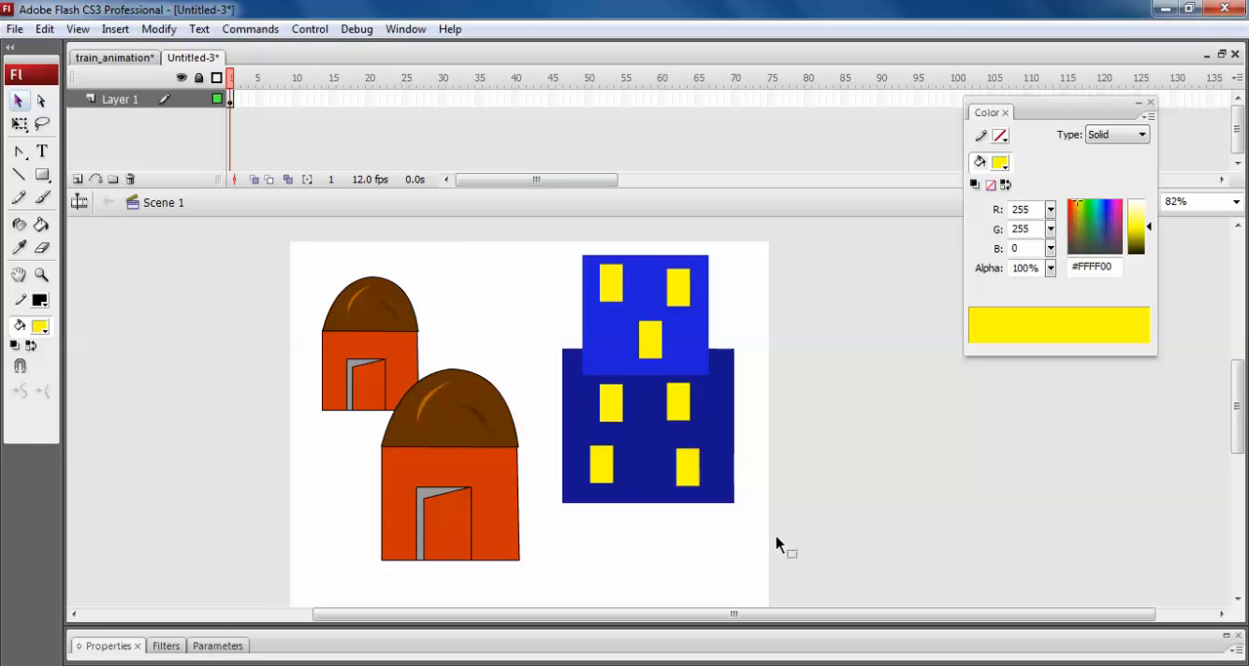
left_click_drag(527, 217, 778, 543)
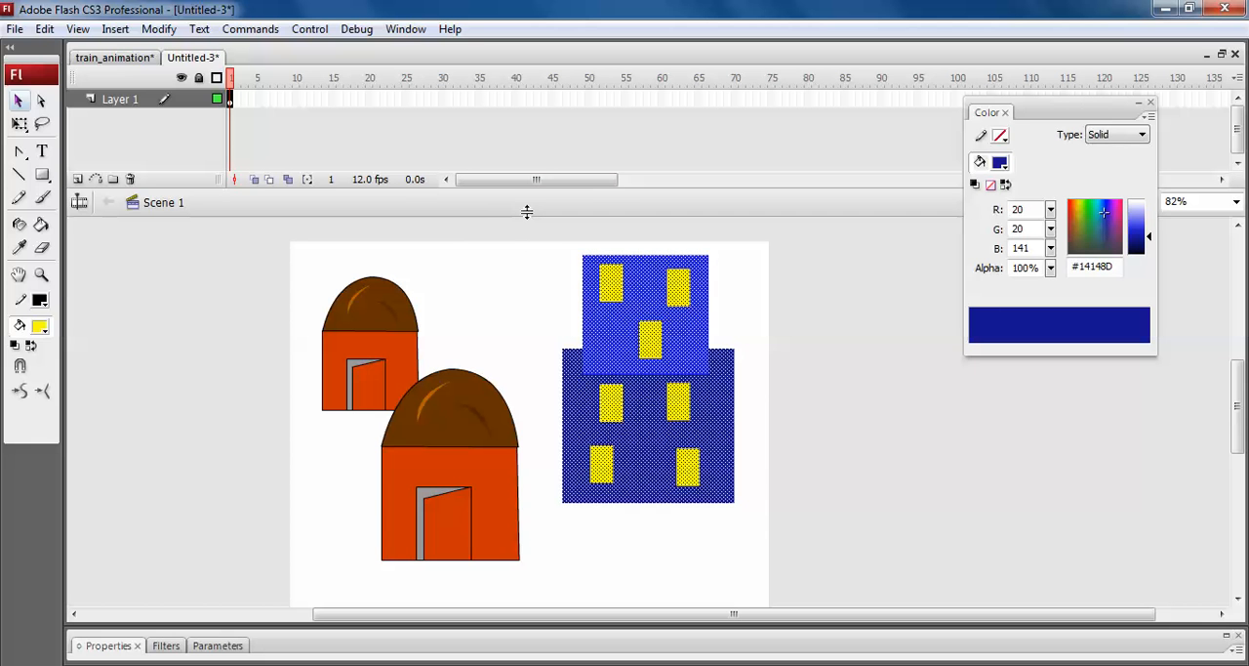
key("ctrl+g")
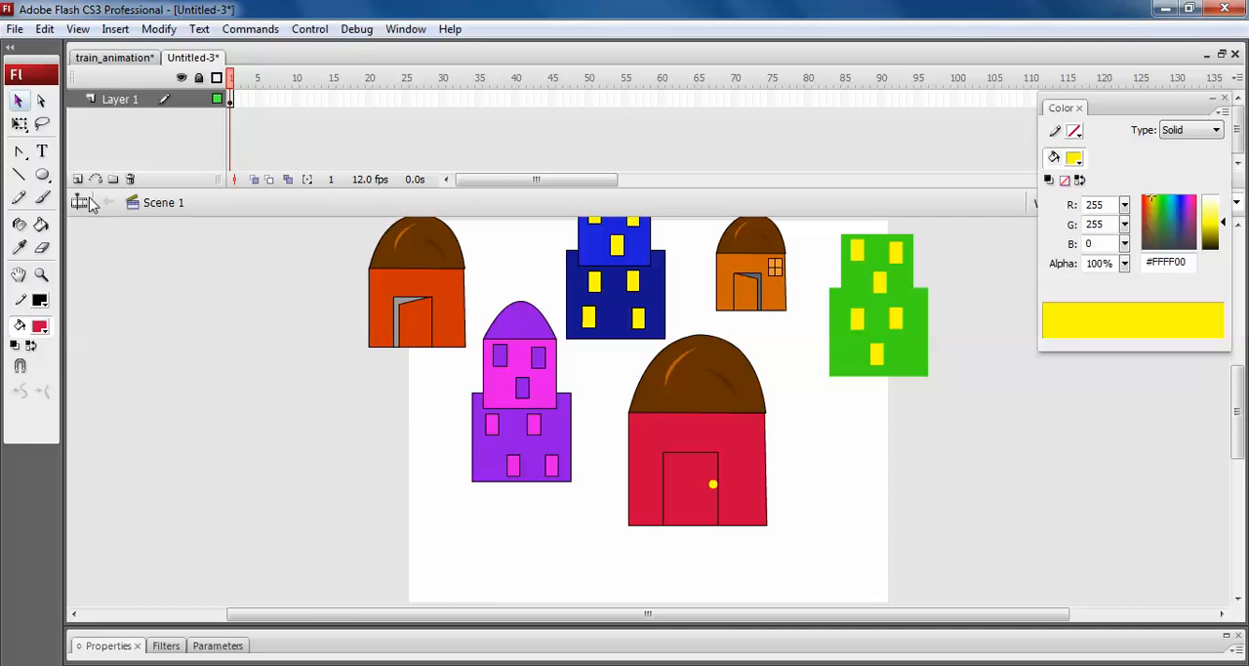
left_click(85, 205)
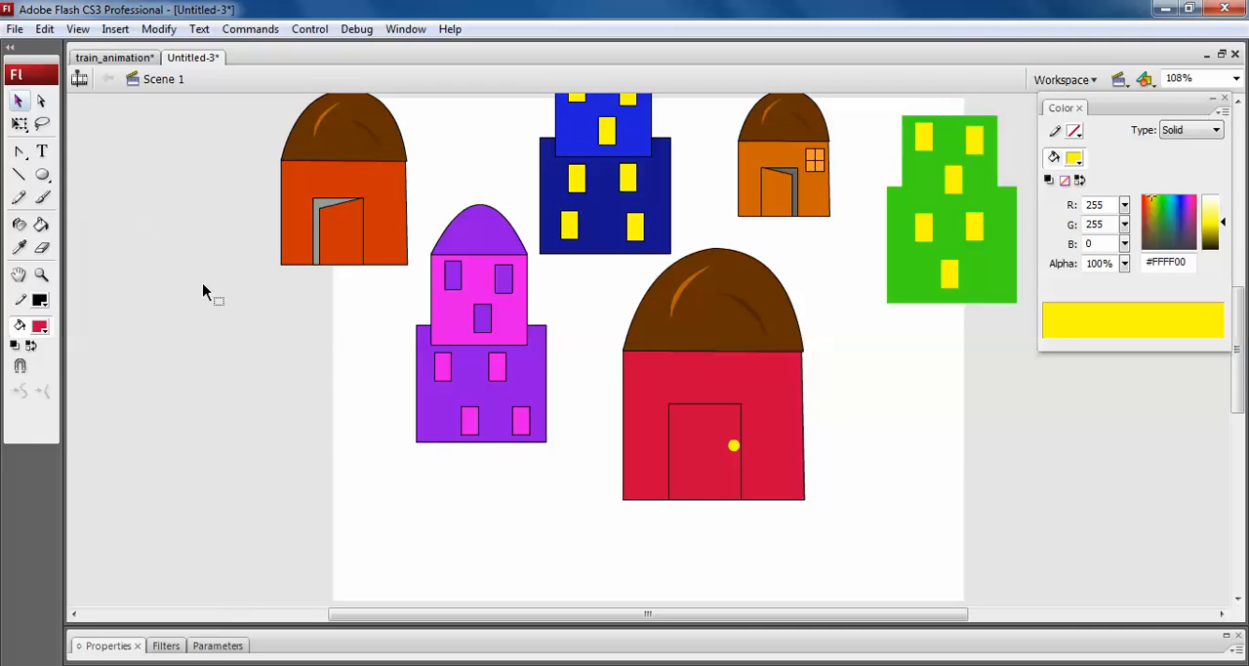
scroll(391, 335, "up", 5)
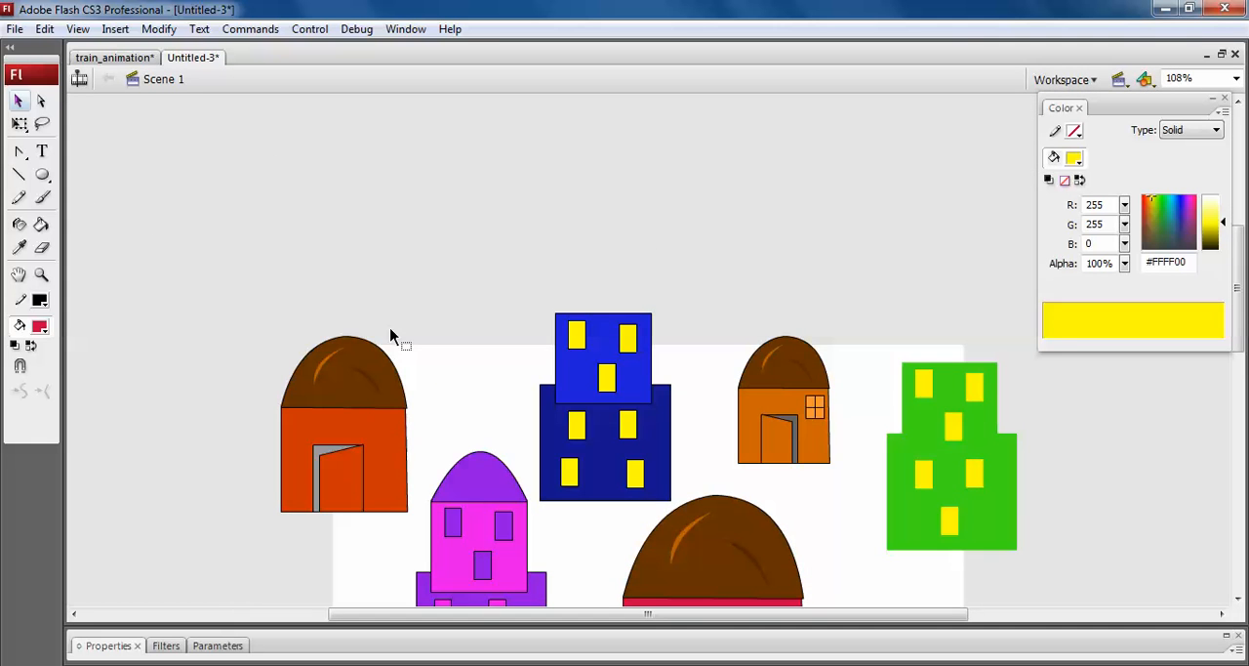
scroll(390, 335, "down", 2)
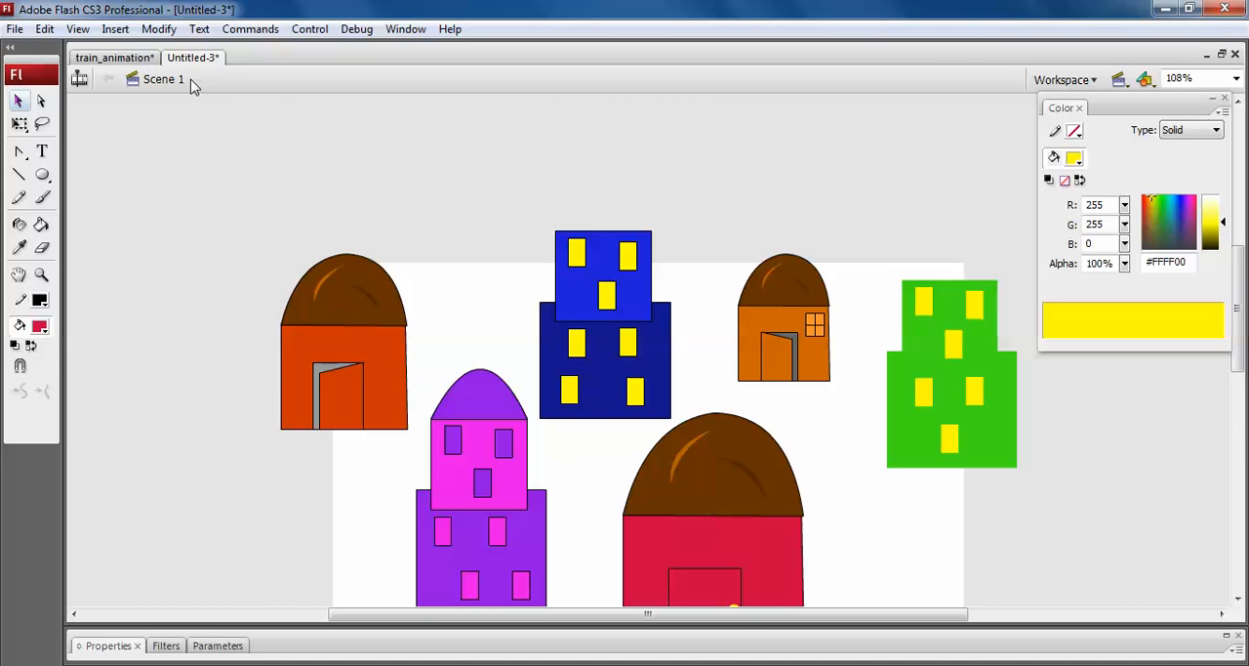
left_click(79, 78)
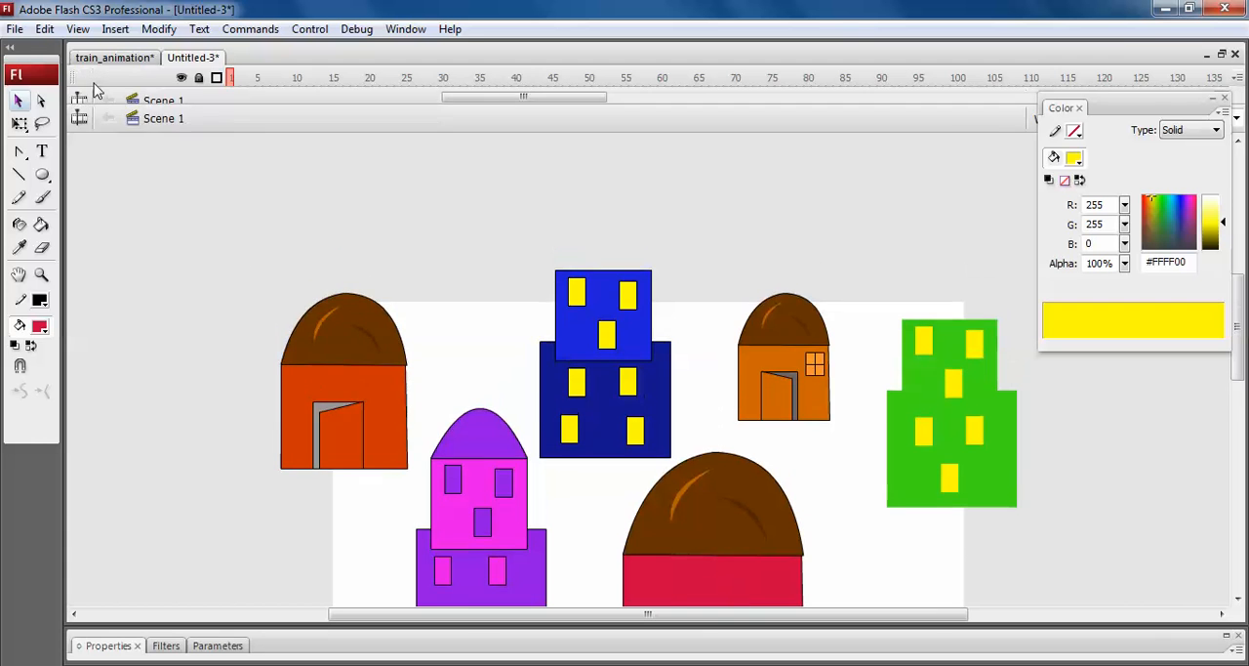
Group the purple building and clear all the houses and buildings from frame 1 of the stage.
left_click(233, 102)
key("space")
left_click_drag(747, 397, 628, 299)
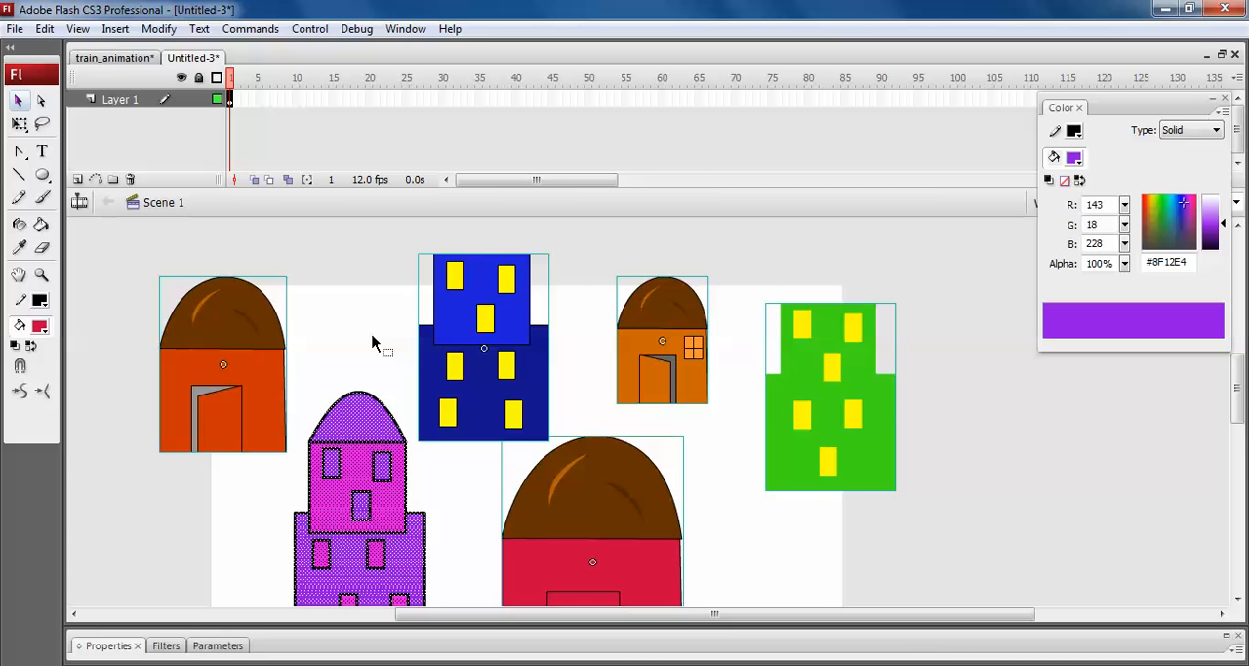
scroll(372, 342, "down", 3)
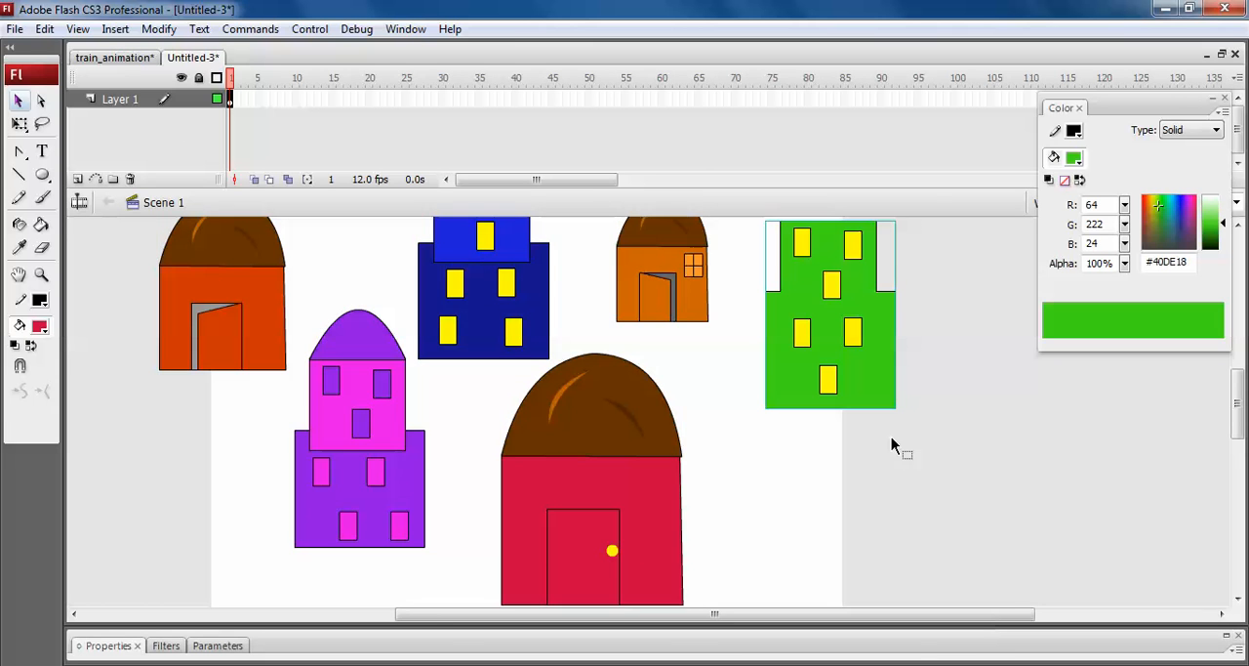
key("ctrl+a")
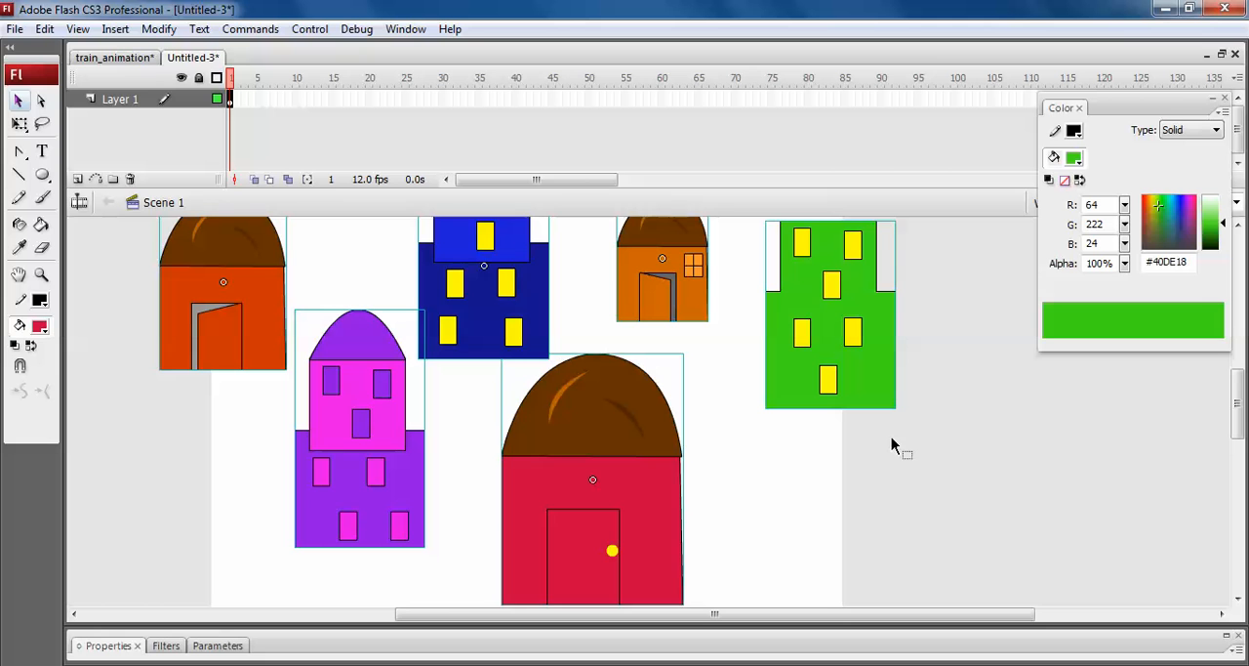
key("Delete")
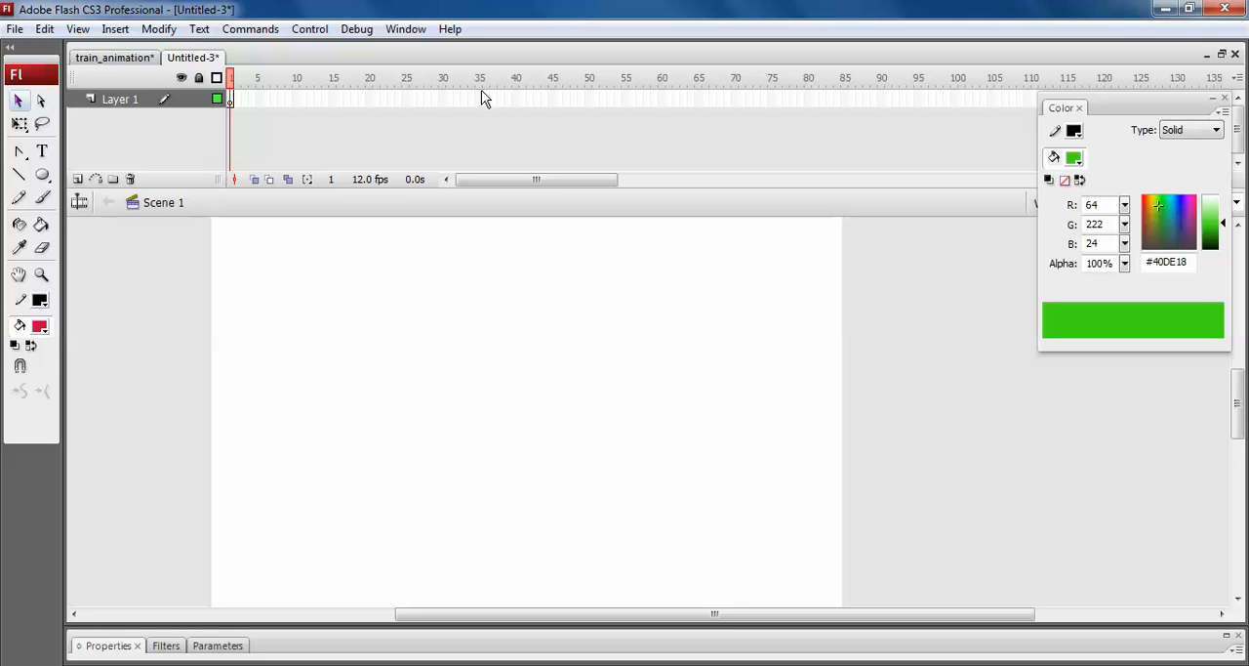
Switch to the train_animation document and insert a new layer named house above the trees layer.
left_click(141, 61)
left_click(125, 138)
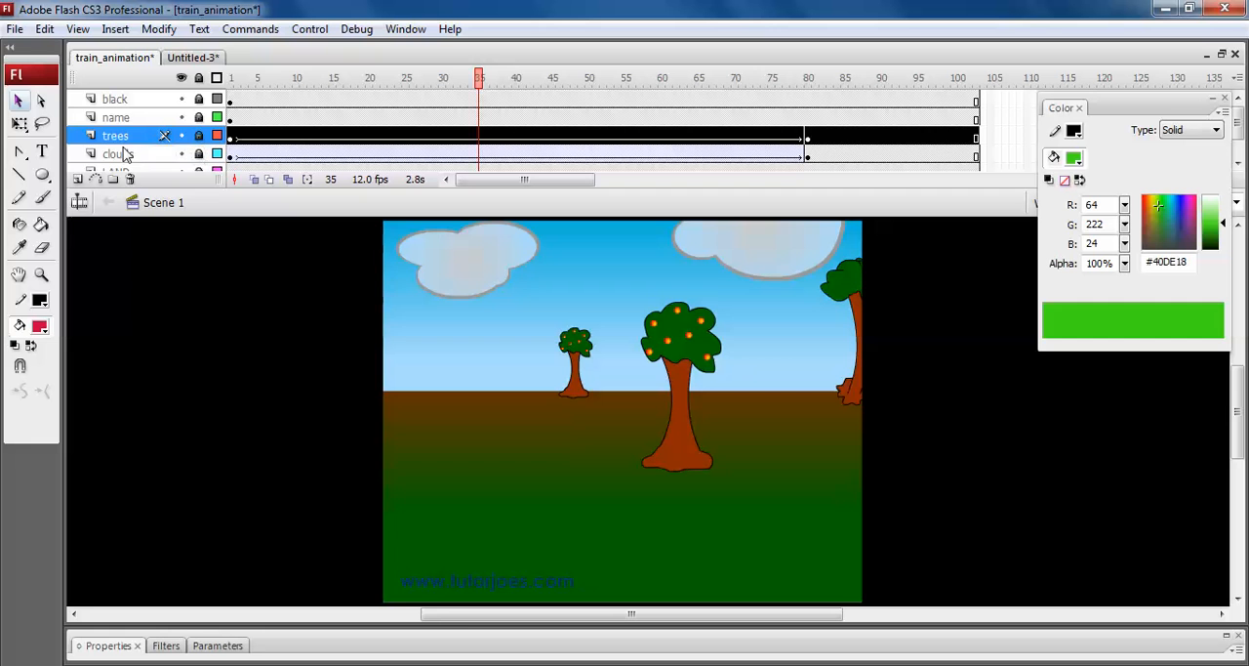
left_click(78, 181)
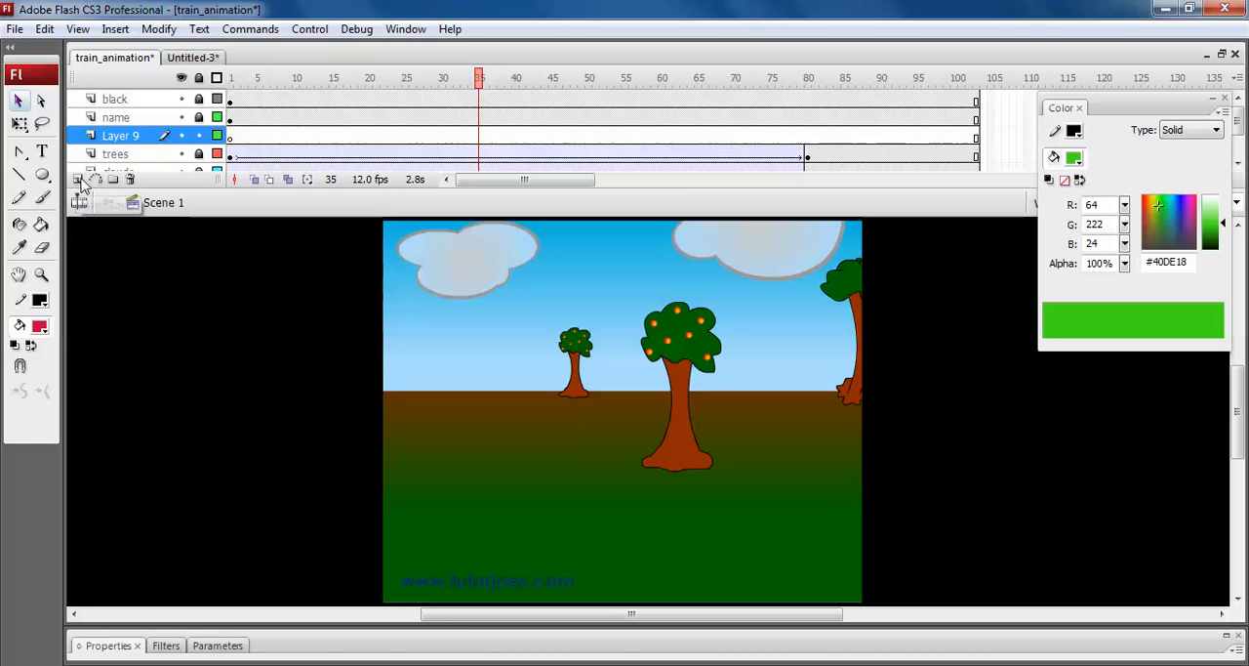
double_click(122, 136)
type("hou")
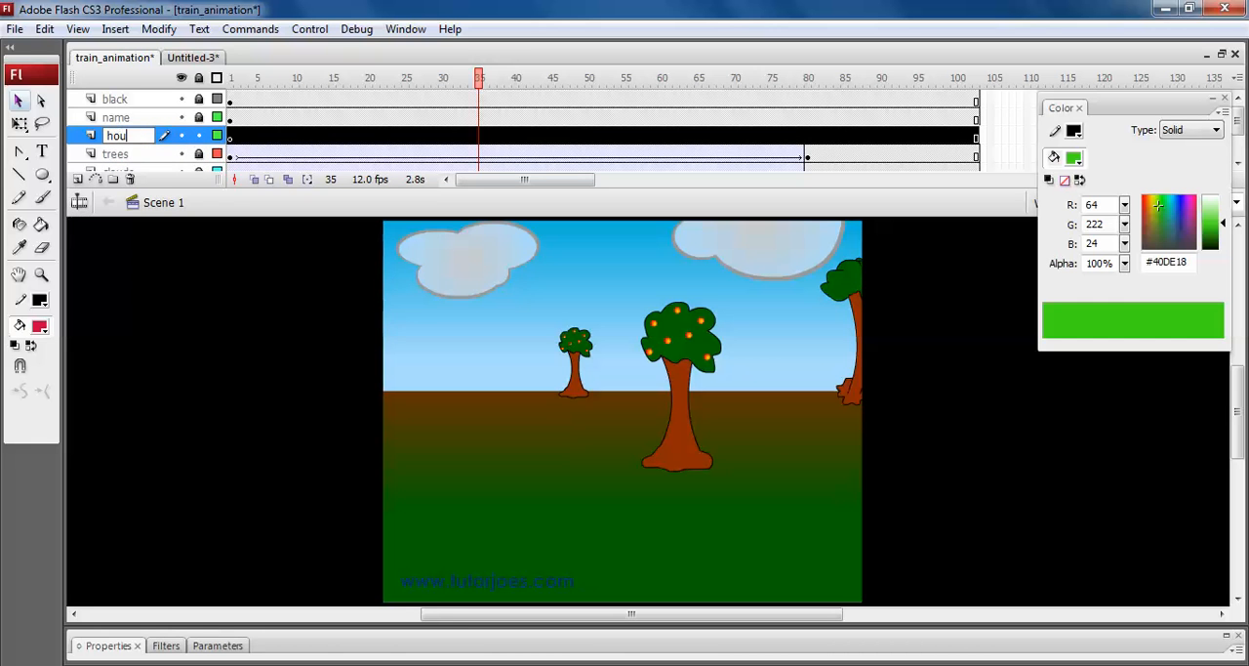
key("Return")
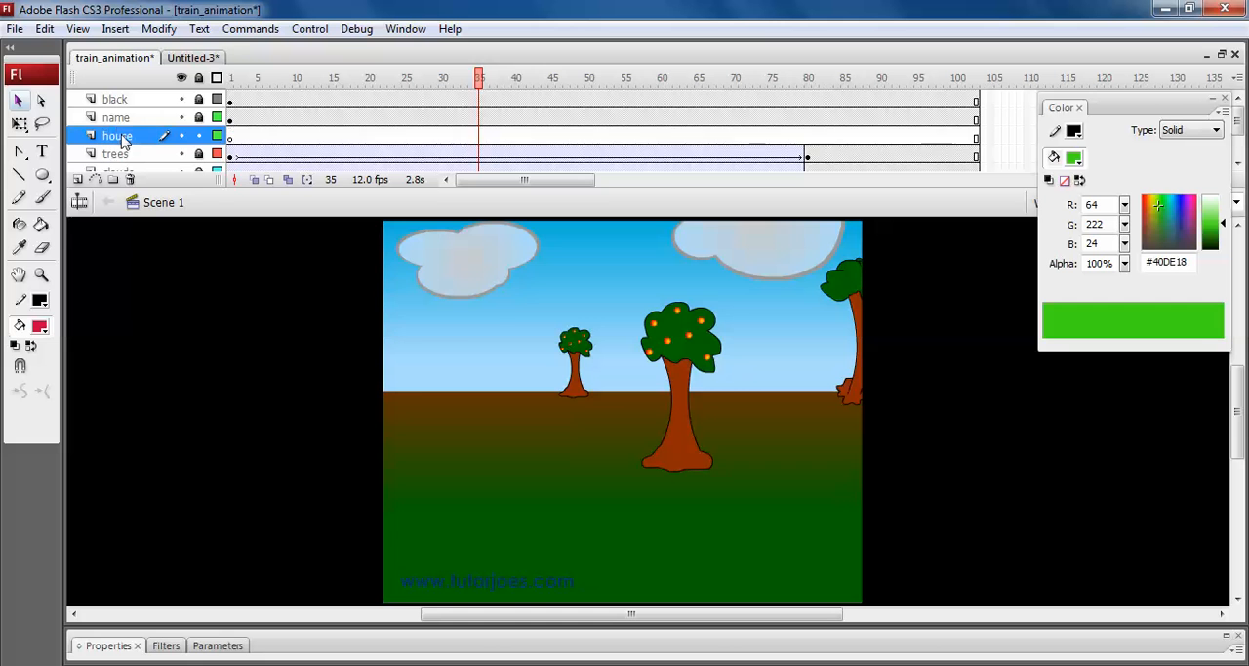
Paste the copied houses and buildings into frame 1 of the house layer and hide the black layer.
left_click(231, 140)
key("ctrl+v")
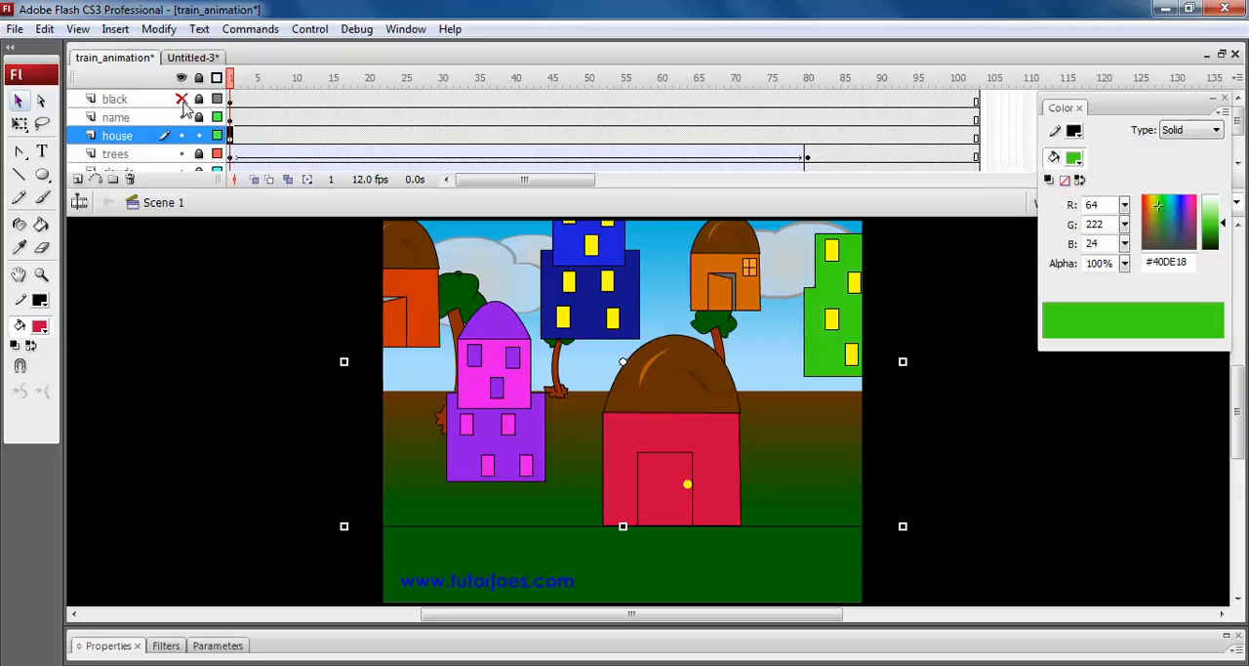
key("ctrl+minus")
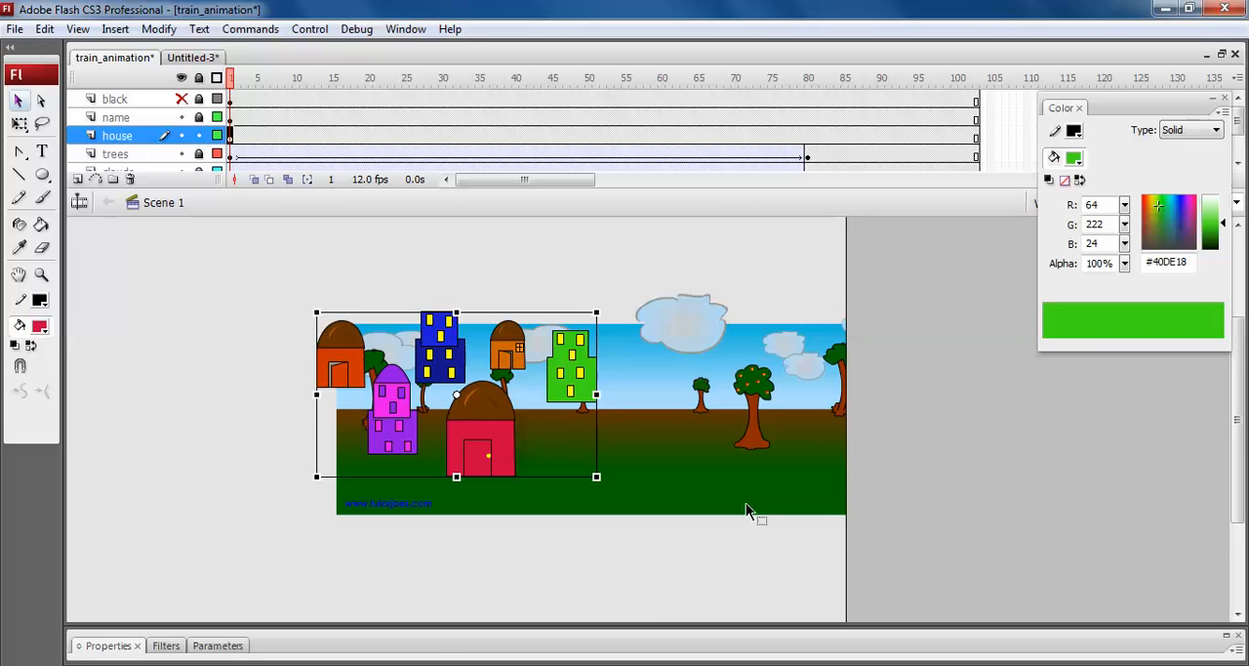
Spread the houses and buildings out along the whole landscape at ground level, scaling the purple building down.
left_click(653, 585)
left_click_drag(408, 420, 387, 414)
key("z")
left_click_drag(331, 285, 795, 530)
key("v")
left_click_drag(529, 459, 959, 395)
key("q")
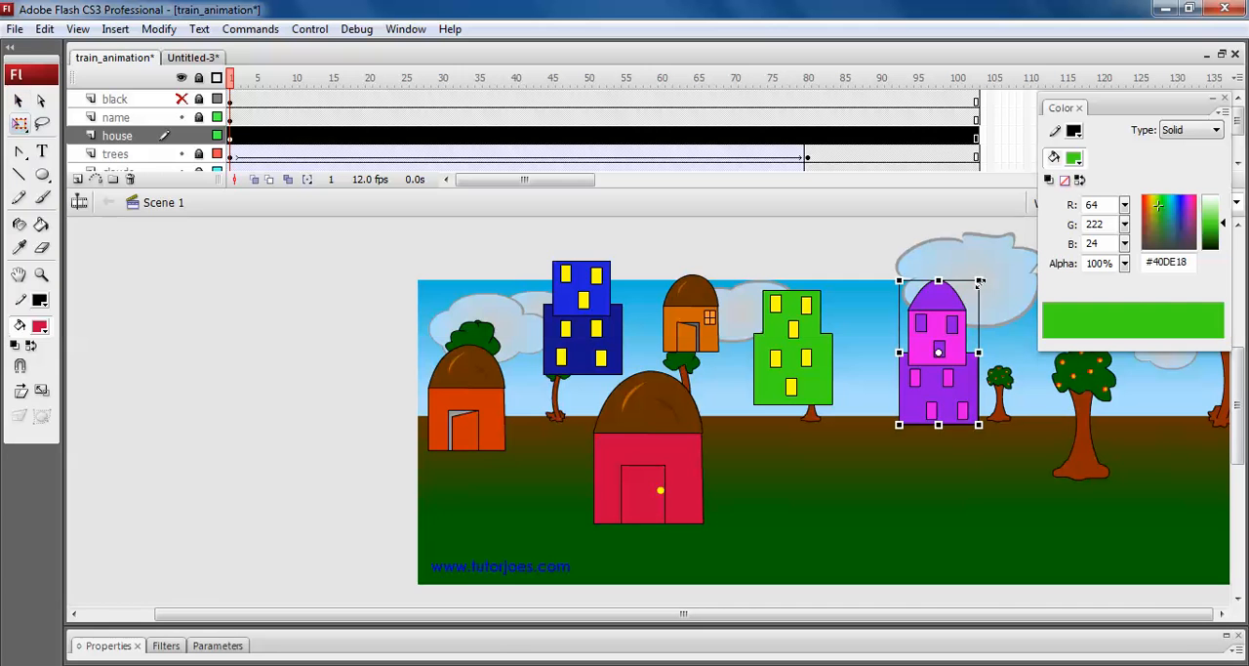
left_click_drag(974, 281, 959, 320)
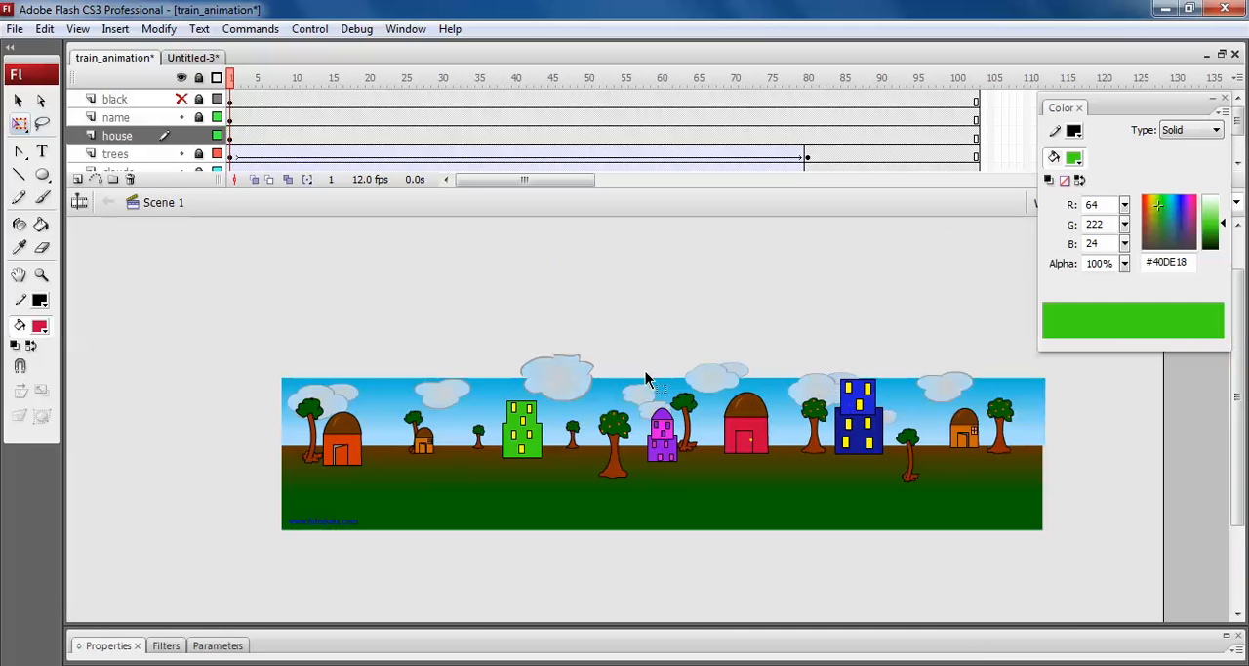
Reduce the blue building's height slightly, keeping its base on the ground.
left_click(852, 433)
left_click_drag(885, 377, 876, 393)
left_click(861, 314)
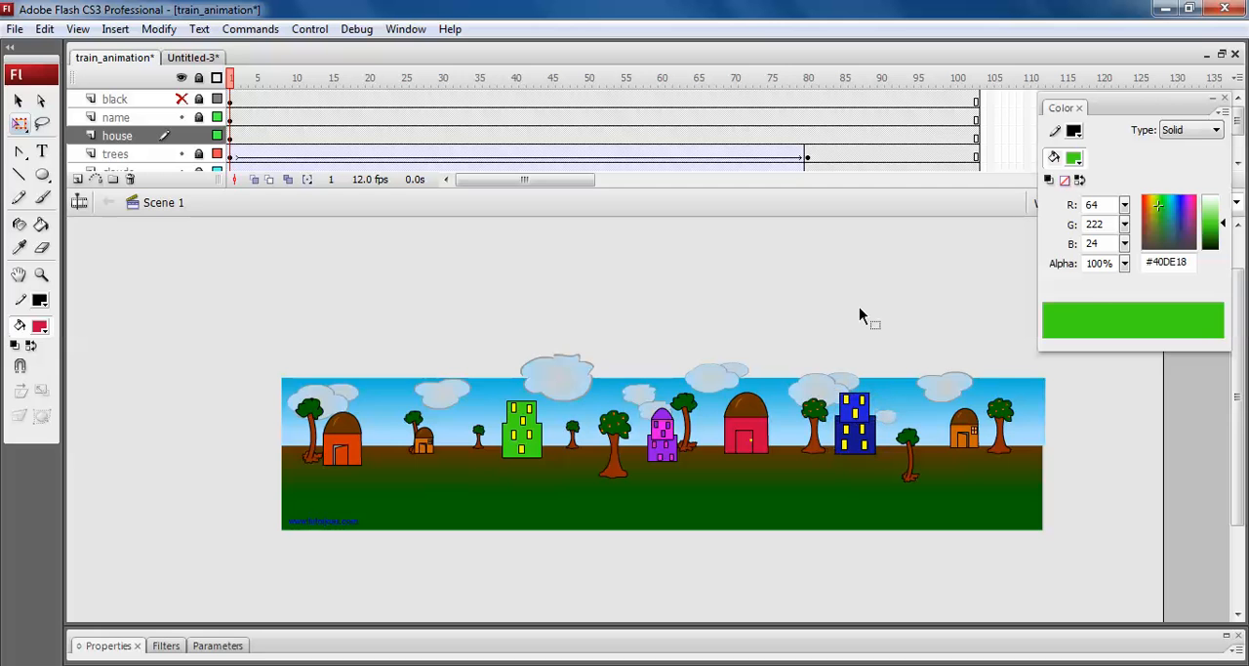
Scrub to frame 9, test the movie in a maximized preview window and close the preview.
key("ctrl+2")
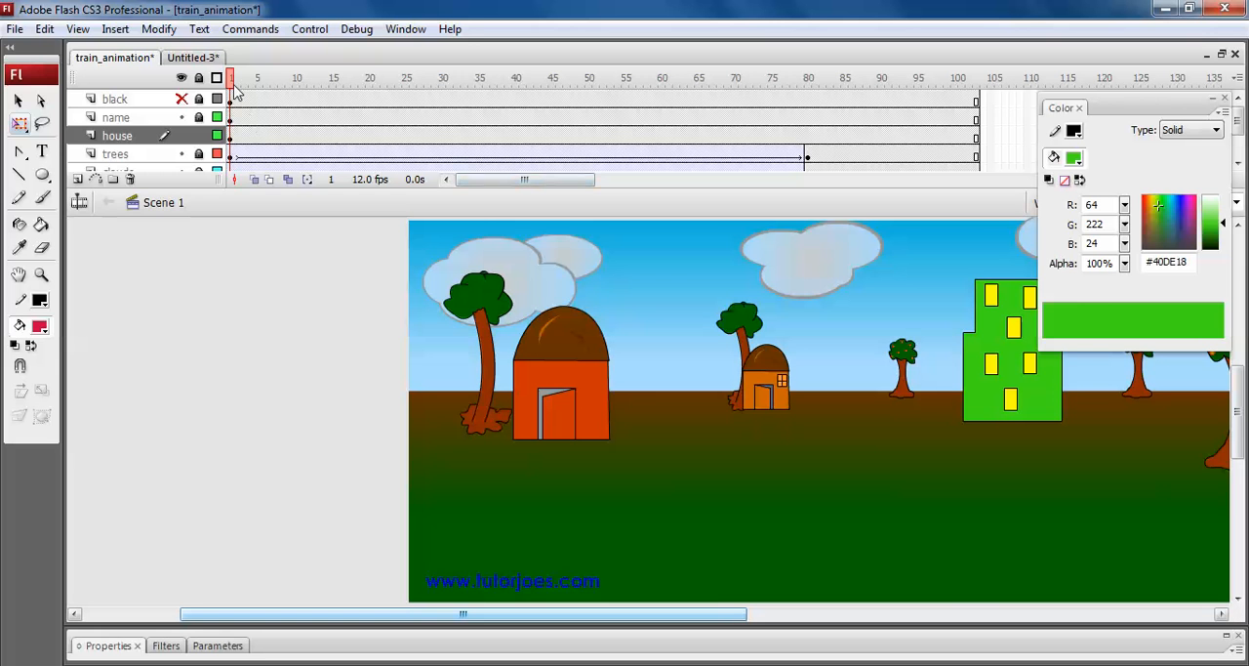
left_click_drag(234, 80, 291, 80)
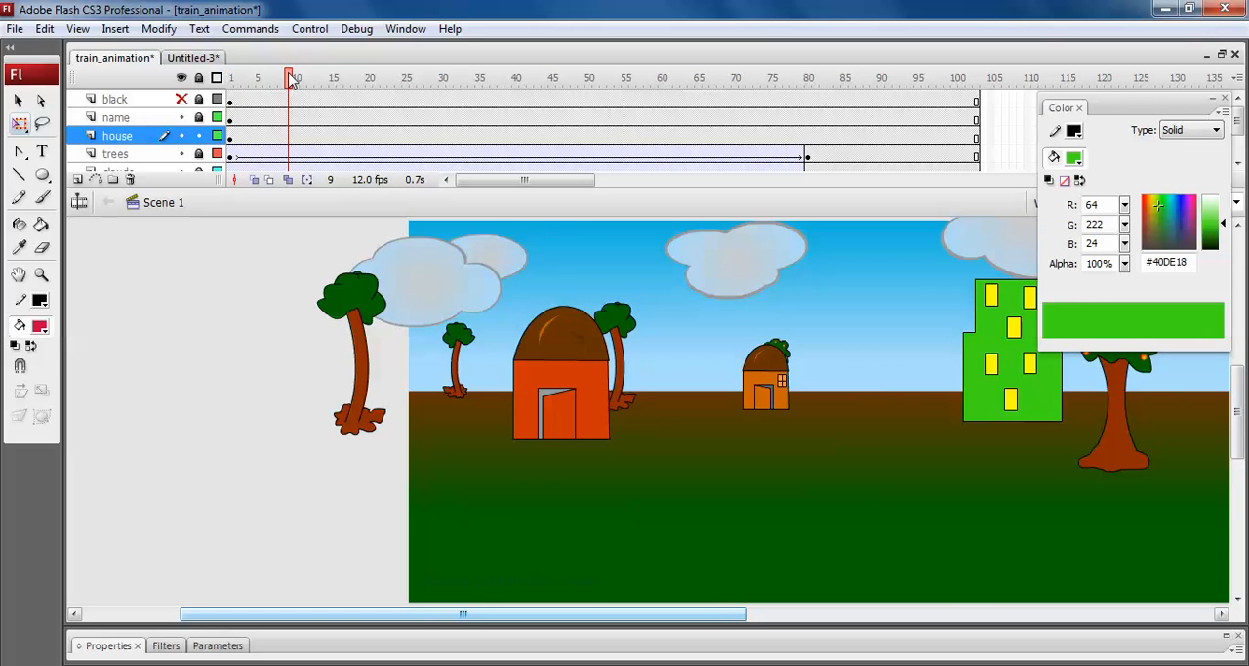
key("ctrl+Return")
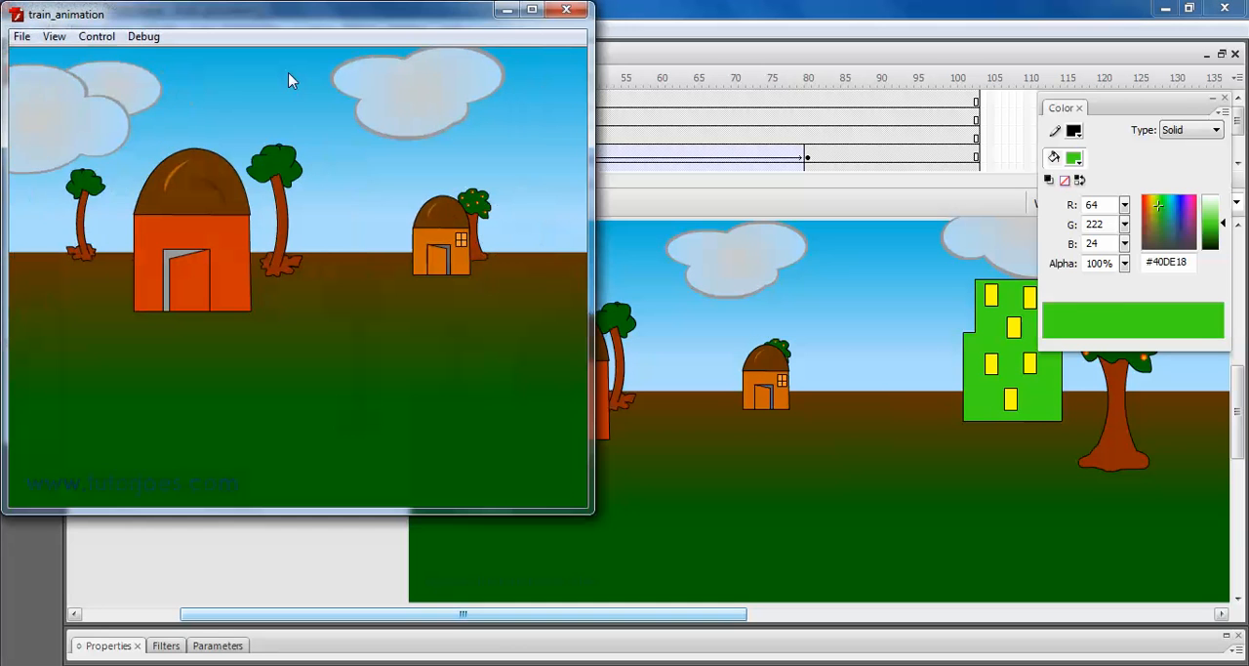
left_click(532, 10)
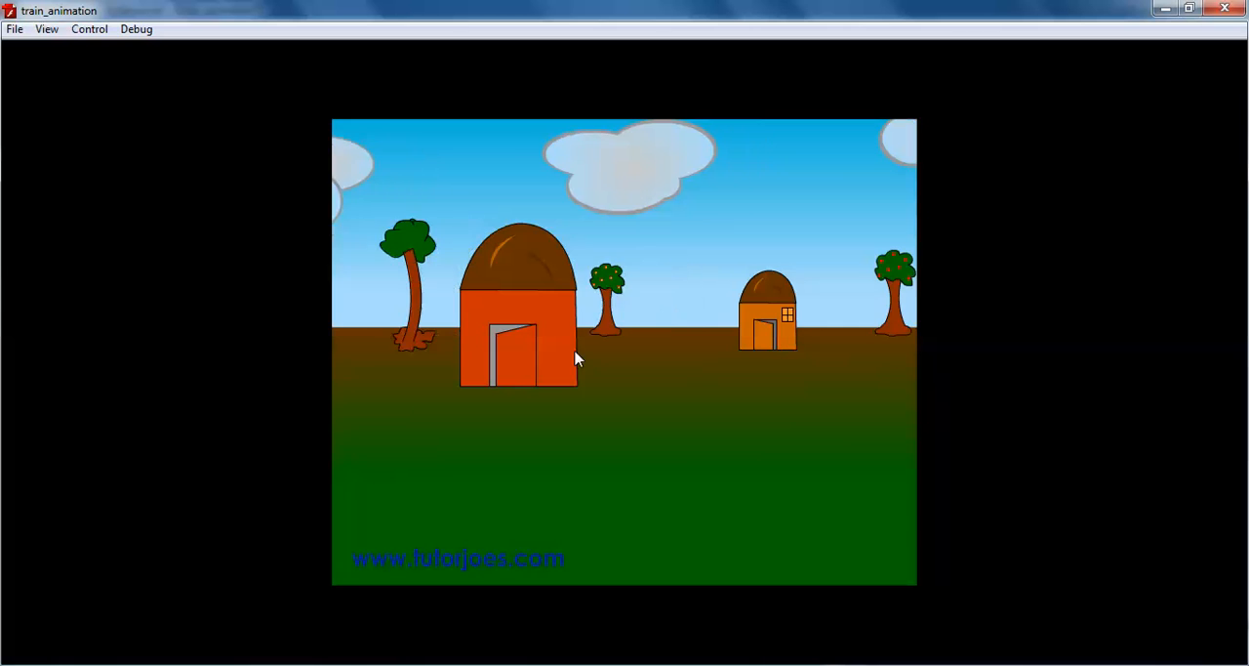
left_click(1224, 9)
Raise the small orange hut beside the large orange-red hut slightly so its base sits at the horizon.
left_click(537, 386)
left_click(795, 375)
left_click(780, 380)
left_click_drag(782, 379, 784, 372)
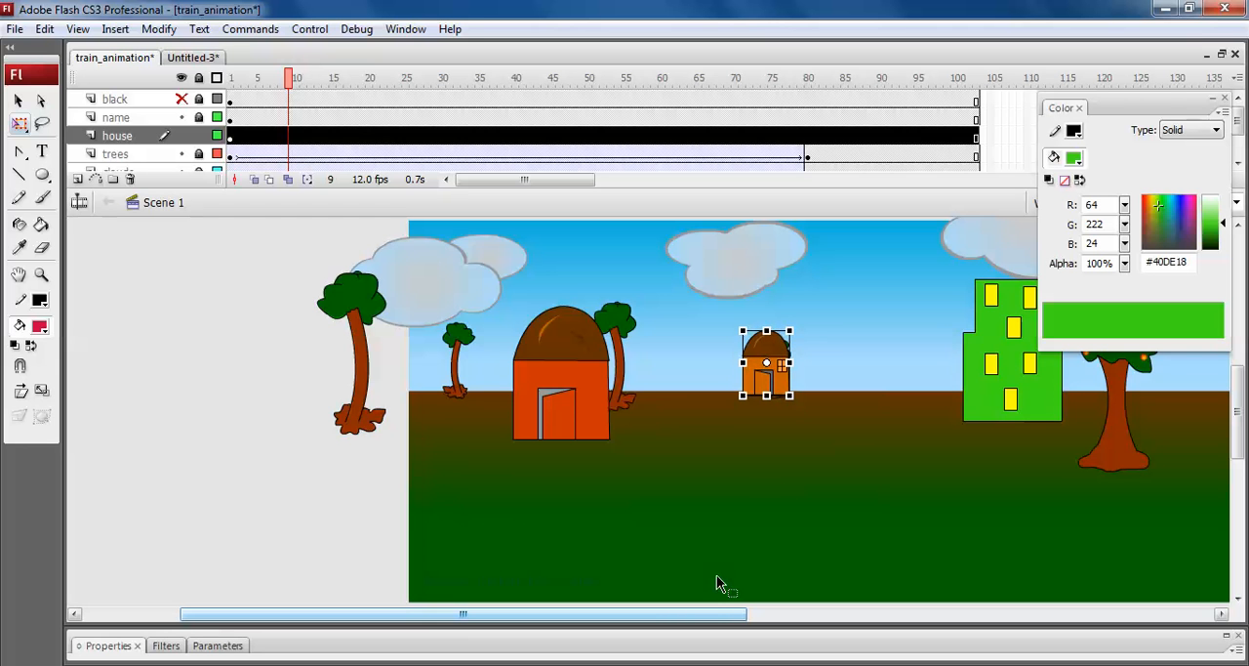
Fine-tune the ground positions of the purple building, red house, blue building and the last orange hut.
left_click_drag(720, 614, 1022, 551)
left_click(761, 400)
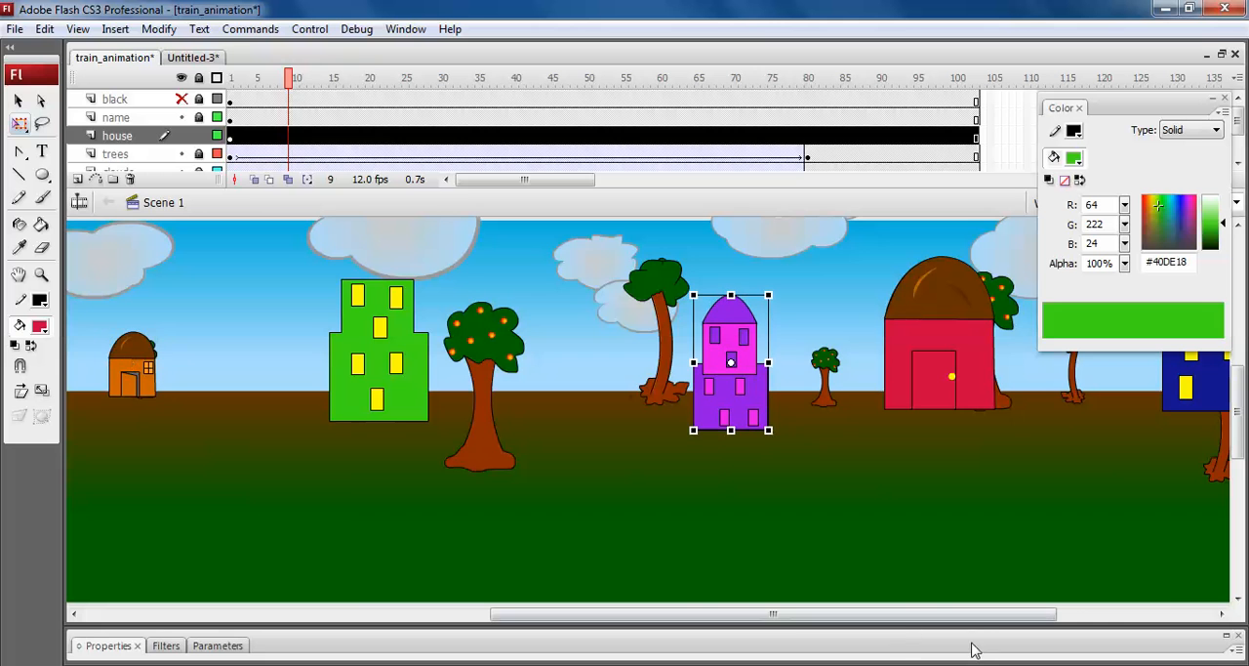
left_click_drag(973, 615, 1113, 611)
left_click(660, 366)
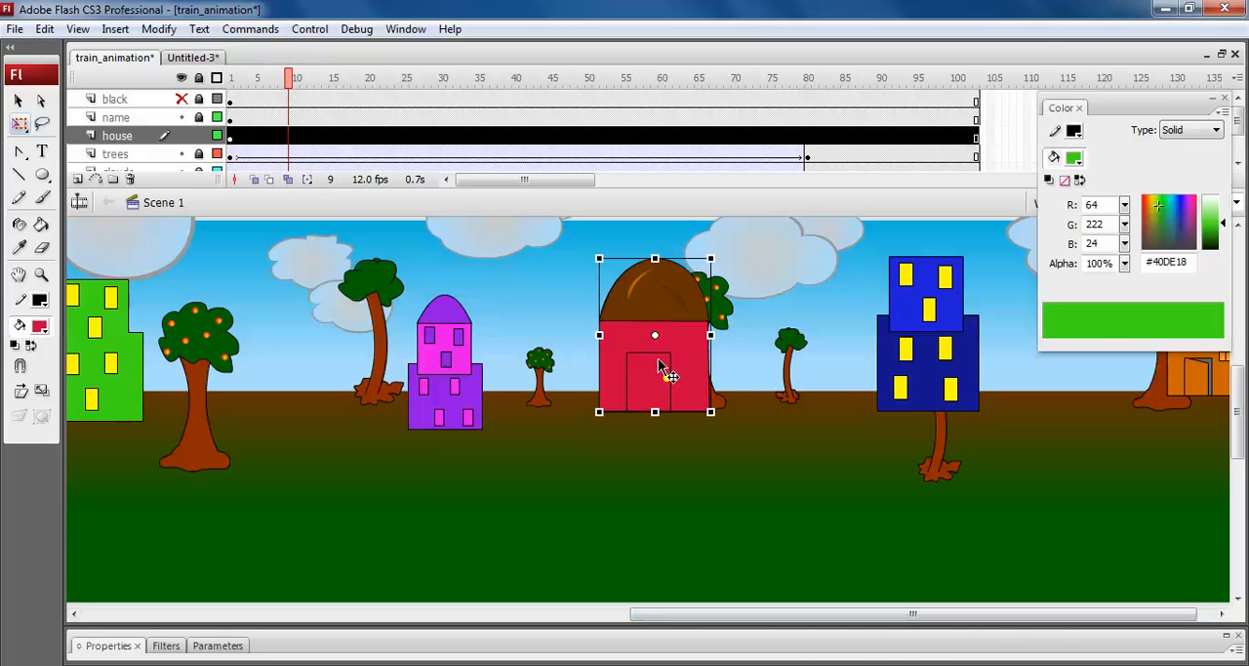
left_click_drag(922, 402, 880, 409)
left_click_drag(924, 618, 1208, 613)
key("ctrl+minus")
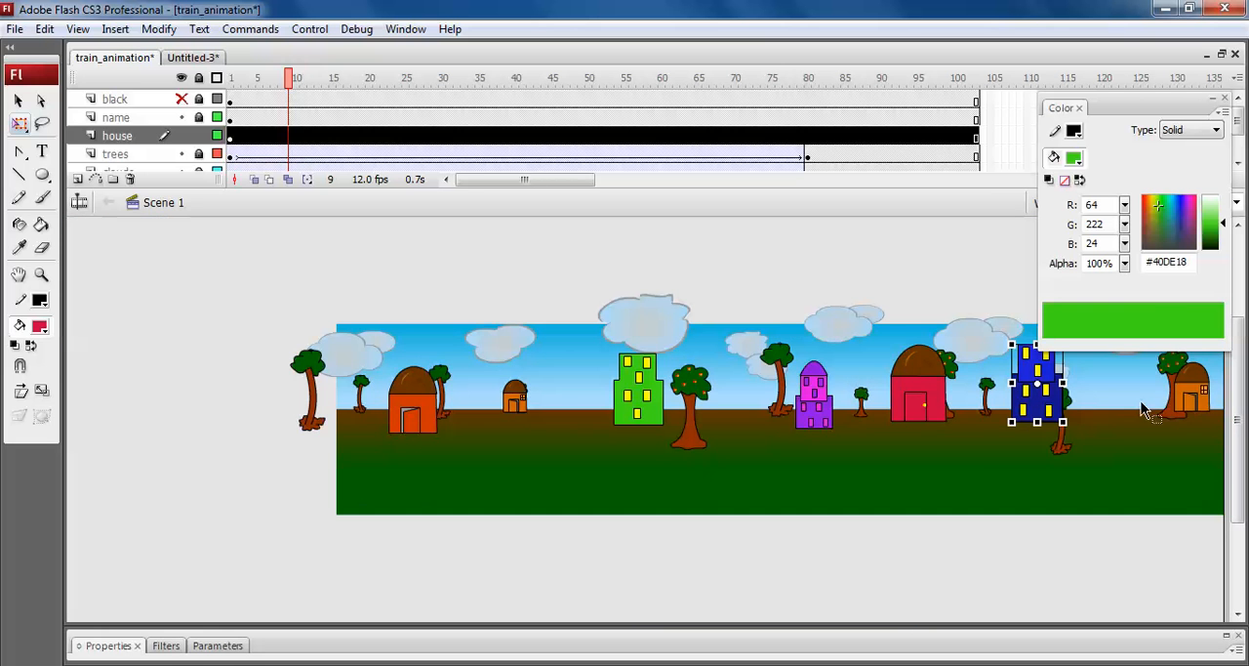
left_click(1200, 408)
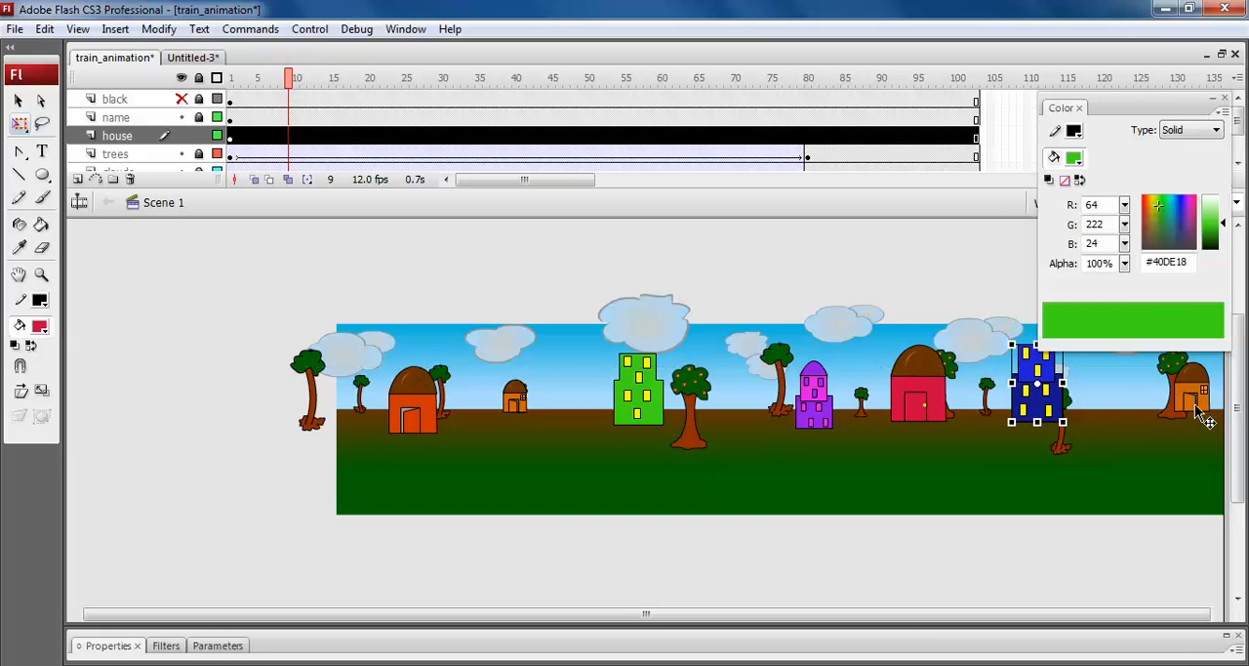
Select all the houses in frame 1 of the house layer and convert them to one named graphic symbol.
left_click(231, 137)
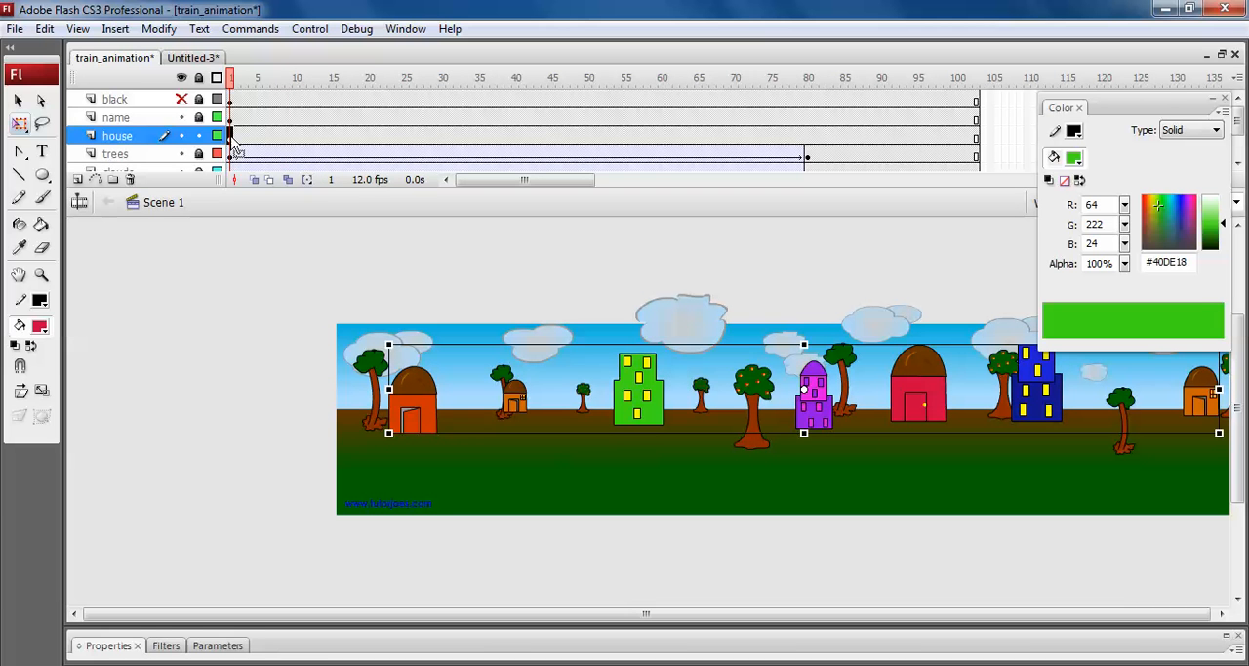
key("F8")
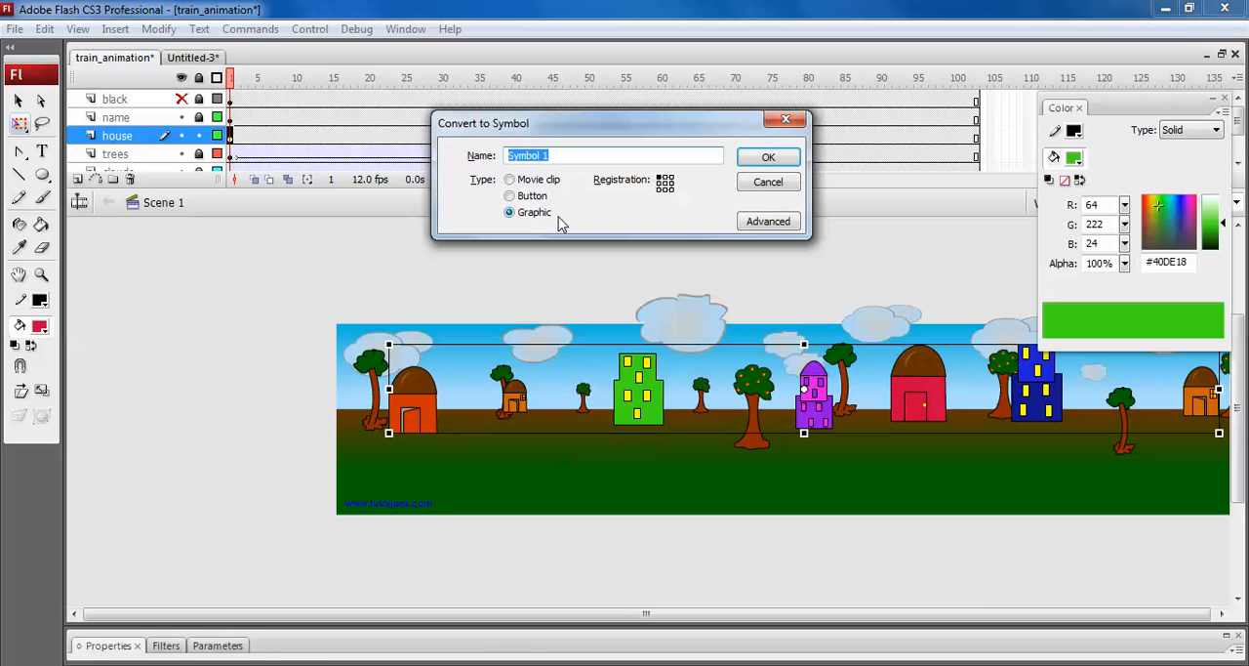
type("hou")
key("Return")
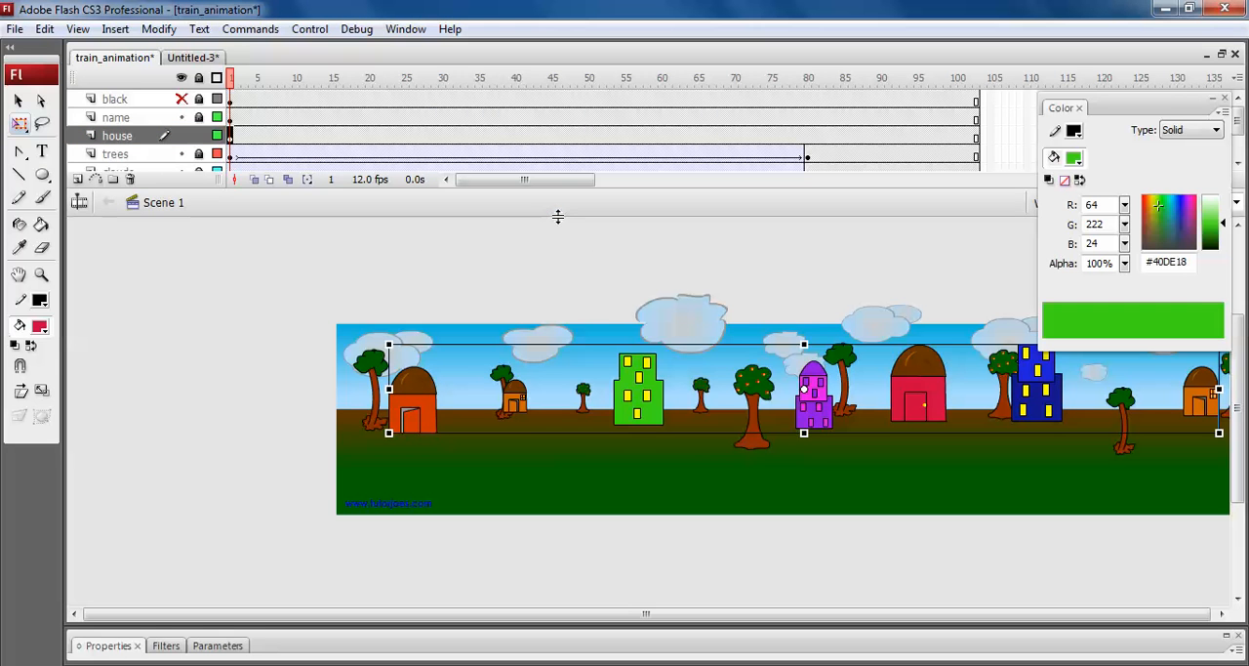
Insert a keyframe at frame 80 of the house layer and shift the houses symbol left there, level with its original height.
left_click(808, 136)
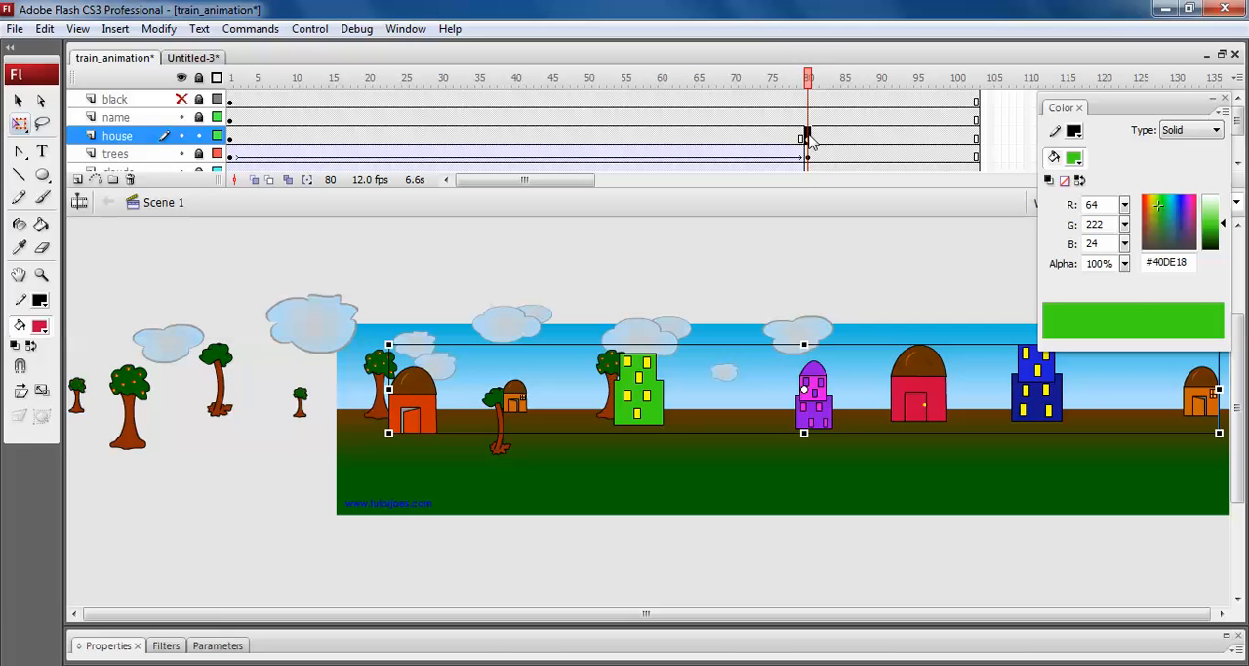
key("shift+Left")
key("shift+Left")
key("shift+Left")
key("shift+Left")
key("shift+Left")
key("shift+Left")
key("shift+Left")
key("shift+Left")
key("shift+Left")
key("shift+Left")
key("shift+Left")
key("shift+Left")
key("shift+Left")
key("shift+Left")
key("shift+Left")
key("shift+Left")
key("shift+Left")
key("shift+Left")
key("shift+Left")
key("shift+Left")
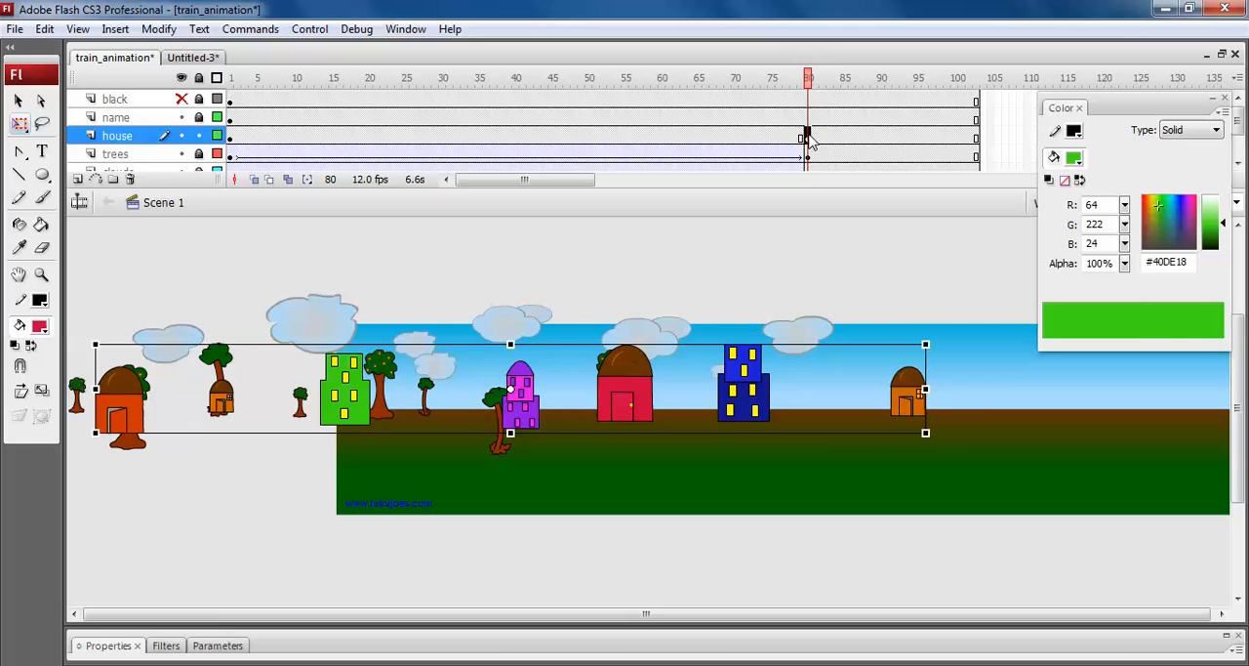
key("shift+Left")
key("shift+Left")
key("shift+Left")
key("shift+Left")
key("shift+Left")
key("shift+Left")
key("shift+Left")
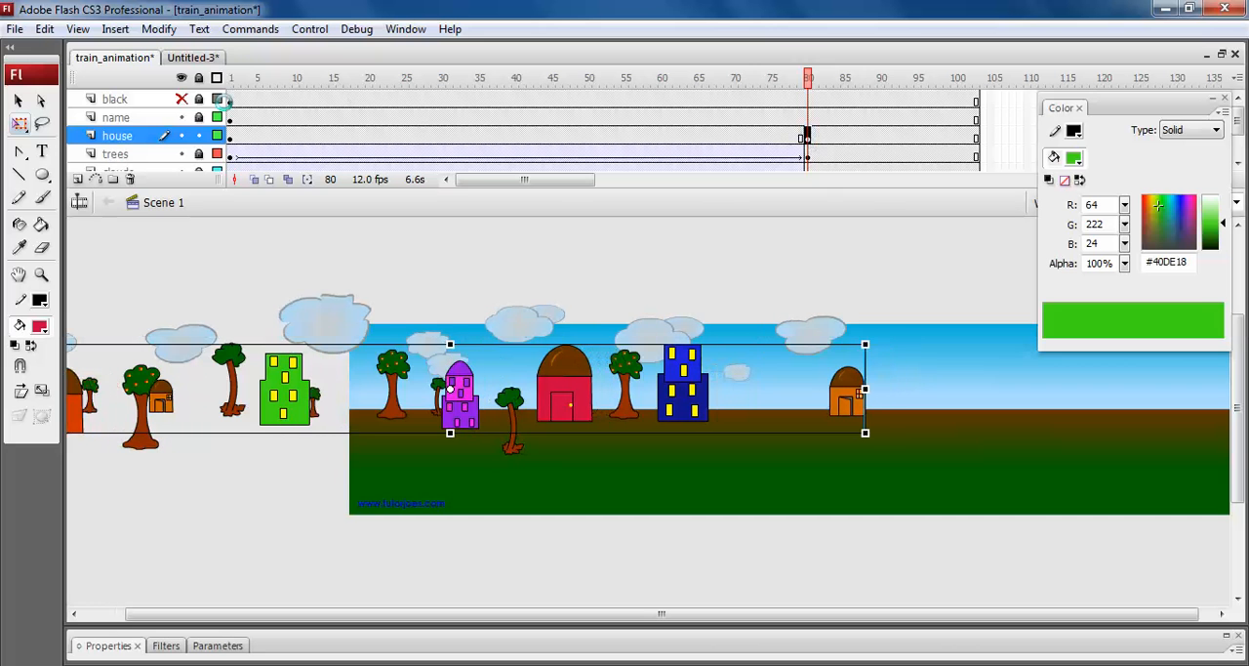
key("shift+Left")
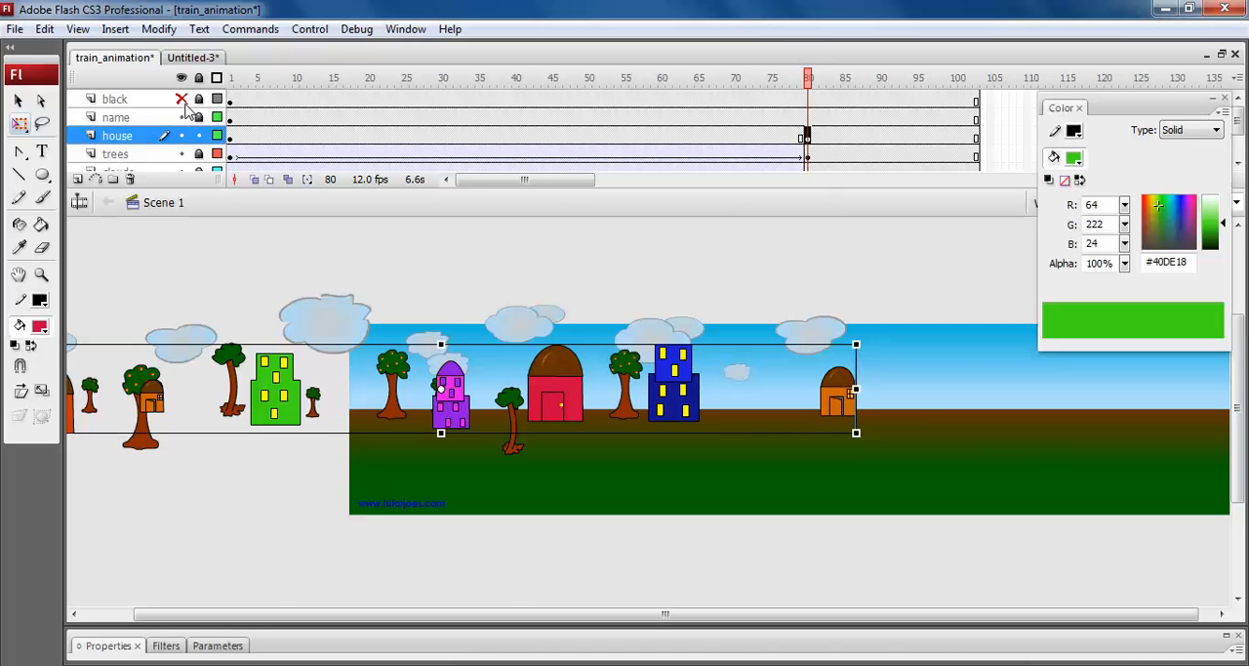
Show the black layer and shift the frame 80 houses further left until the blue building and last orange hut fill the framed view.
left_click(182, 101)
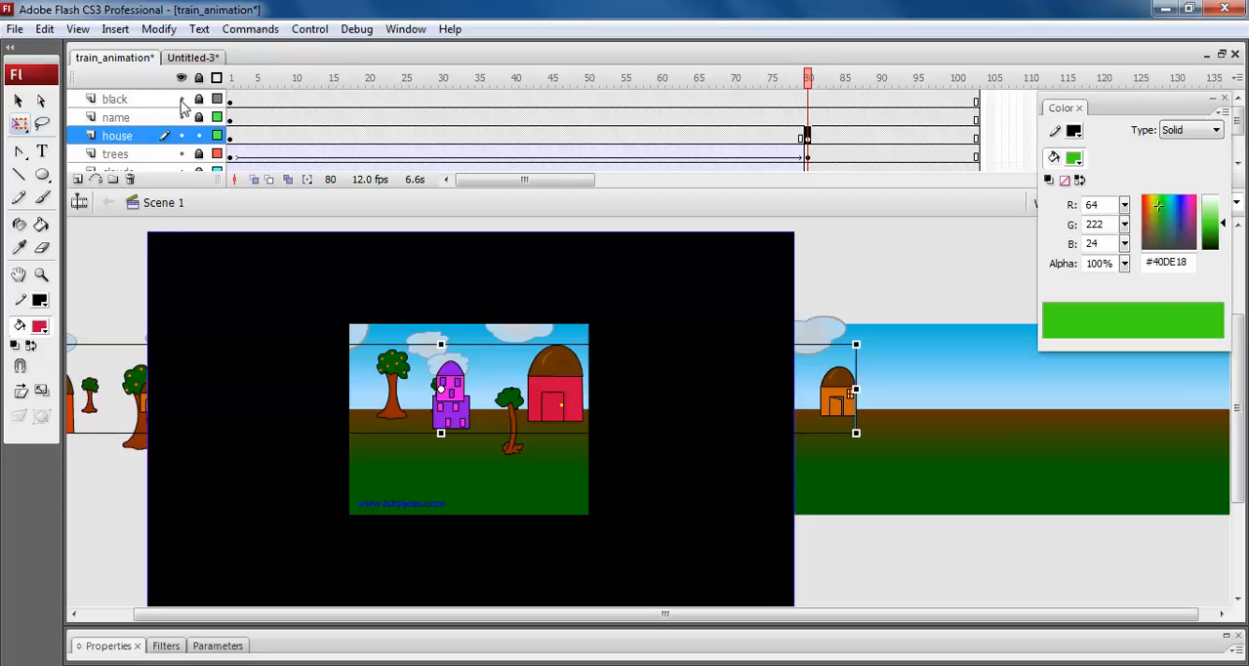
key("shift+Left")
key("shift+Left")
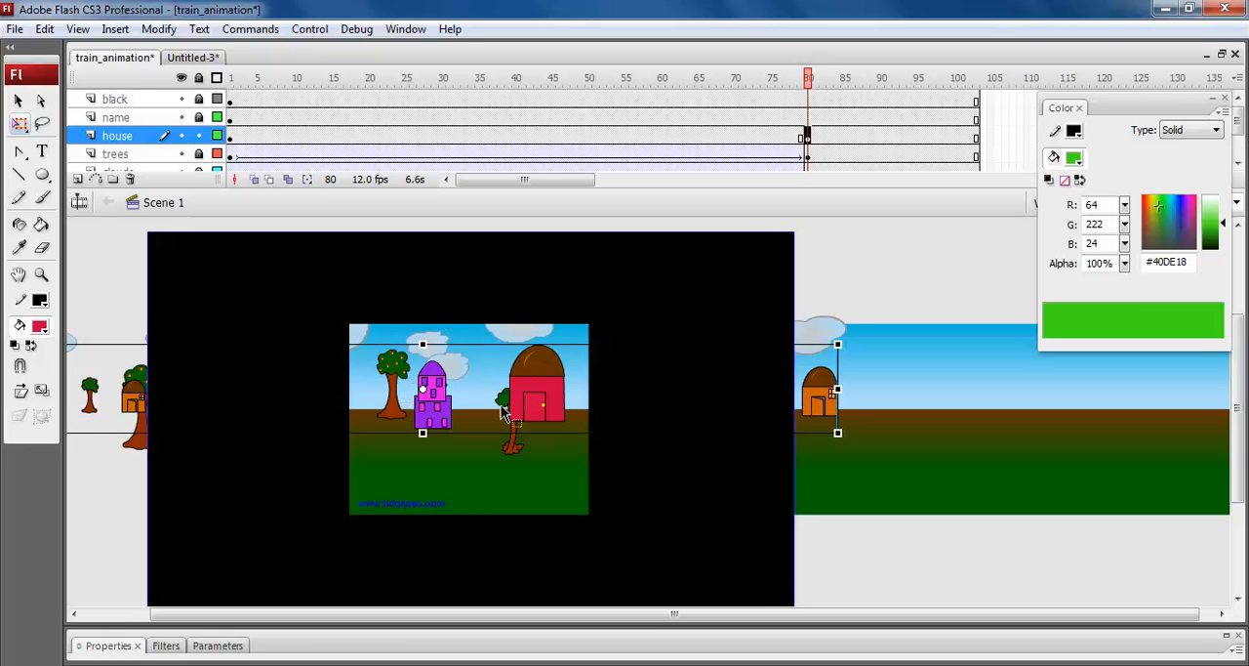
key("shift+Left")
key("shift+Left")
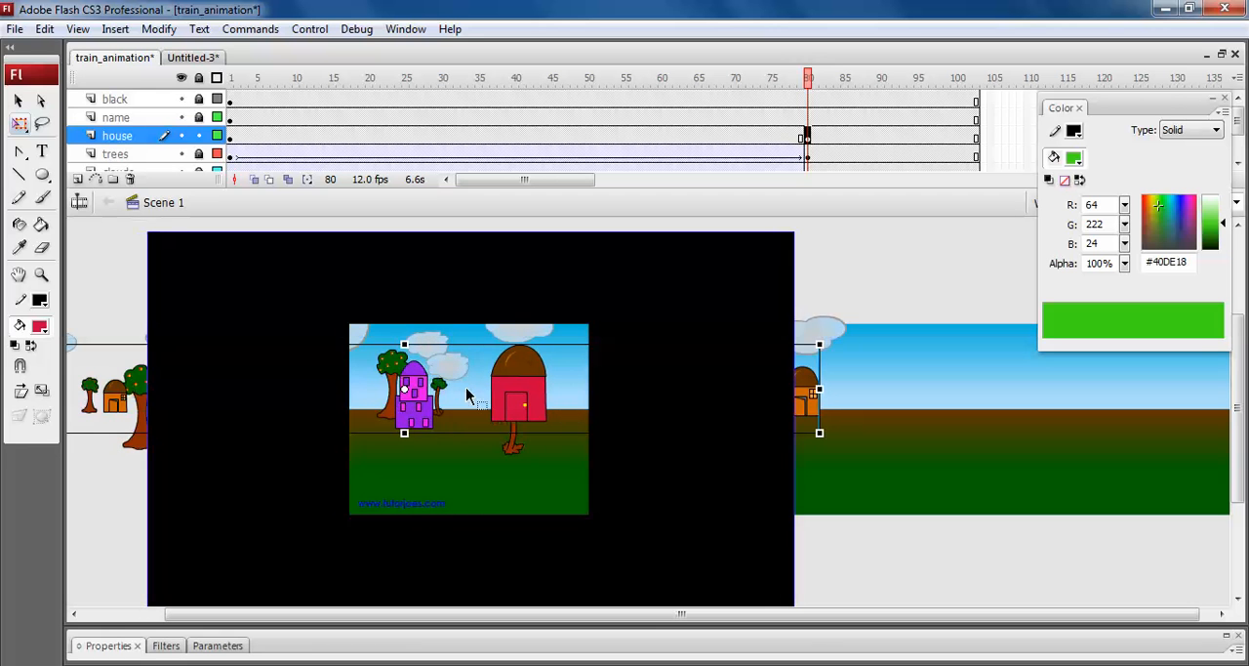
key("shift+Left")
key("shift+Left")
key("shift+Left")
key("shift+Left")
key("shift+Left")
key("shift+Left")
key("shift+Left")
key("shift+Left")
key("shift+Left")
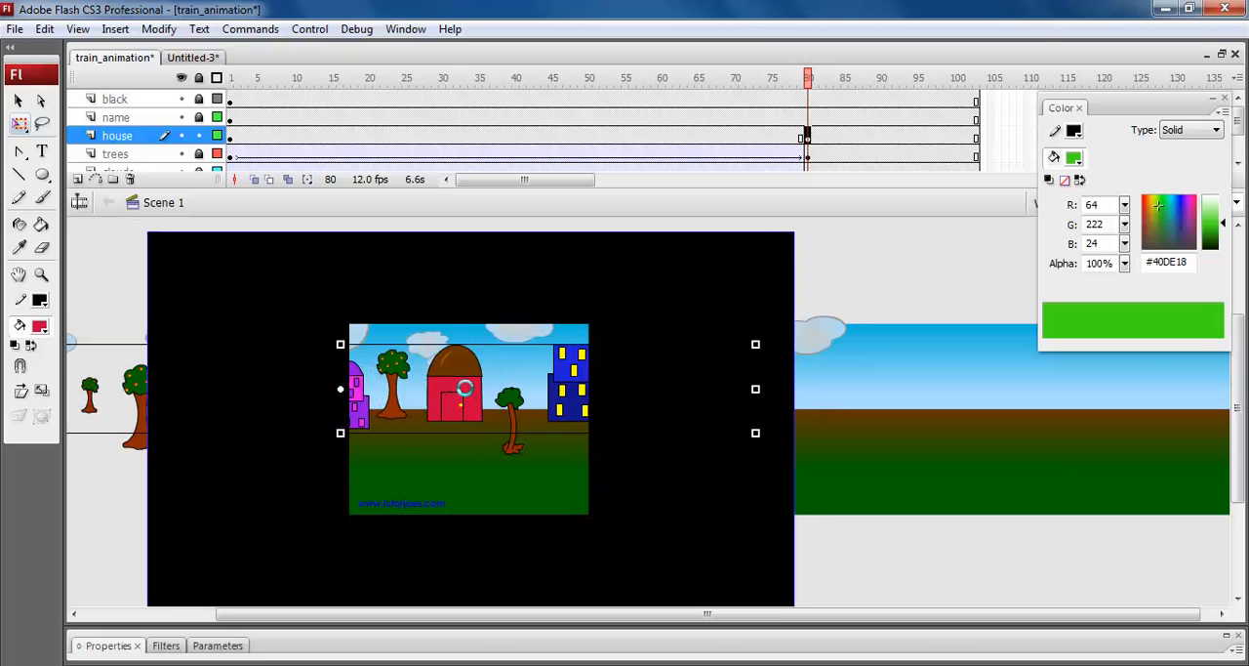
key("shift+Left")
key("shift+Left")
key("shift+Left")
key("shift+Left")
key("shift+Left")
key("shift+Left")
key("shift+Left")
key("shift+Left")
key("shift+Left")
key("shift+Left")
key("shift+Left")
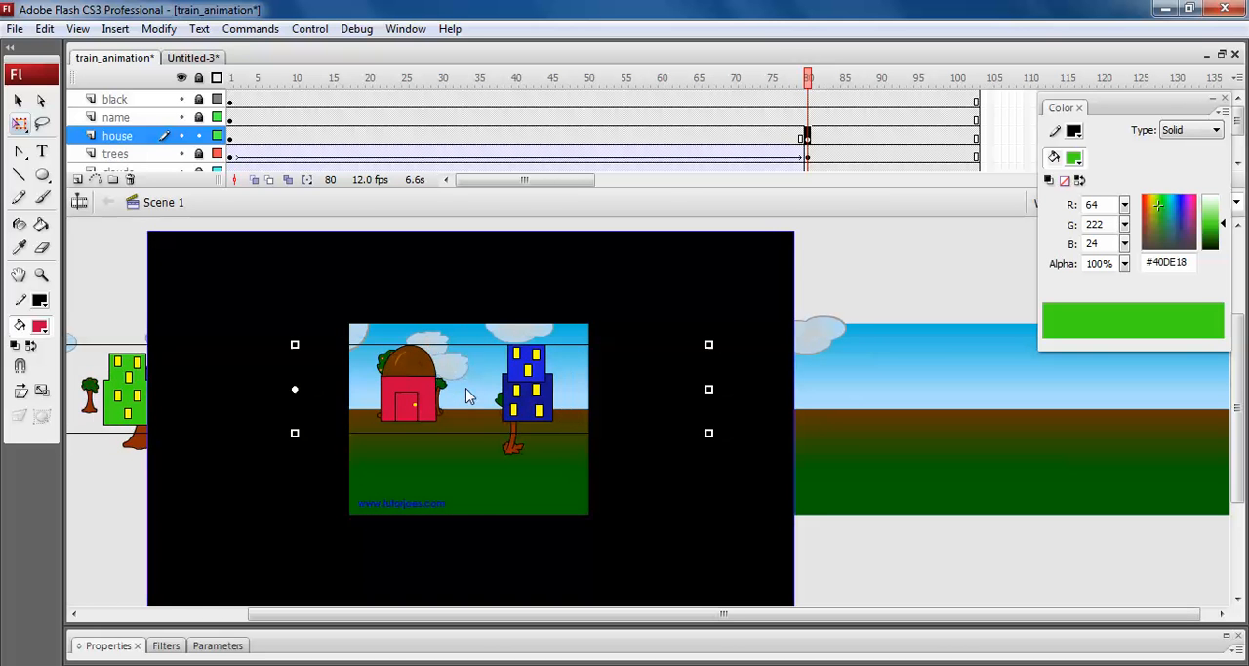
key("shift+Left")
key("shift+Left")
key("shift+Left")
key("shift+Left")
key("shift+Left")
key("shift+Left")
key("shift+Left")
key("shift+Left")
key("shift+Left")
key("shift+Left")
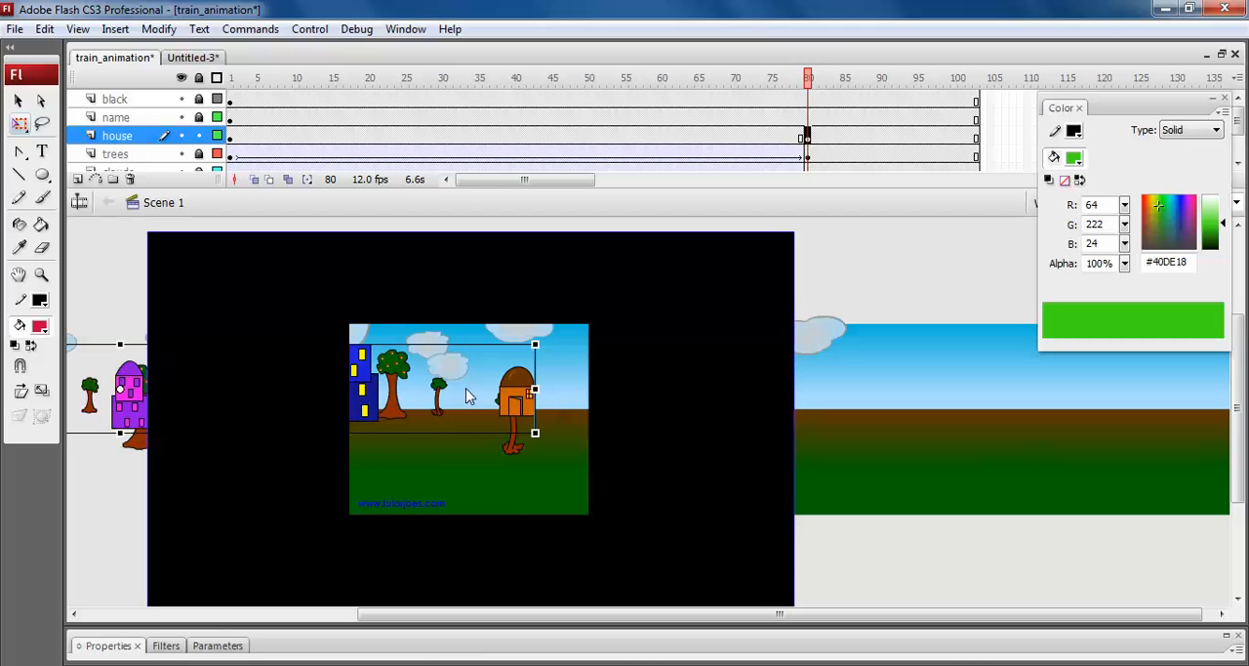
key("shift+Right")
key("shift+Right")
key("shift+Right")
key("shift+Right")
key("shift+Right")
key("shift+Right")
key("shift+Right")
key("shift+Right")
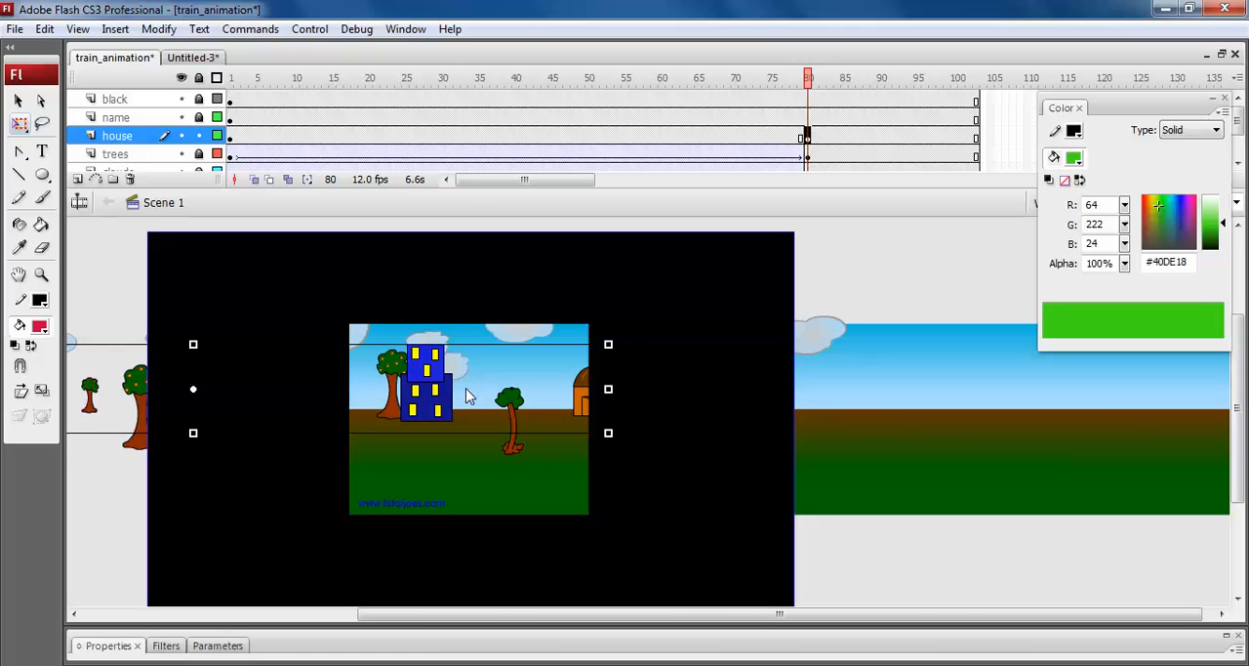
key("shift+Right")
key("shift+Right")
key("shift+Left")
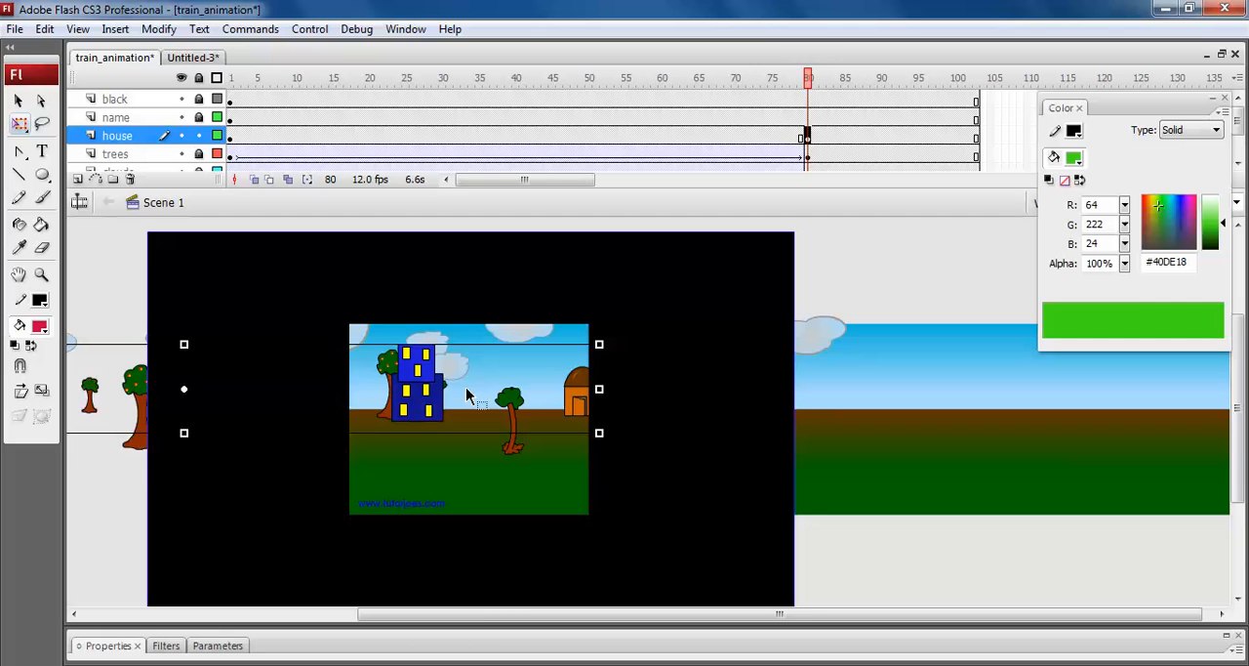
Apply a motion tween to the house layer between its keyframes at frames 1 and 80.
key("ctrl+equal")
left_click(658, 140)
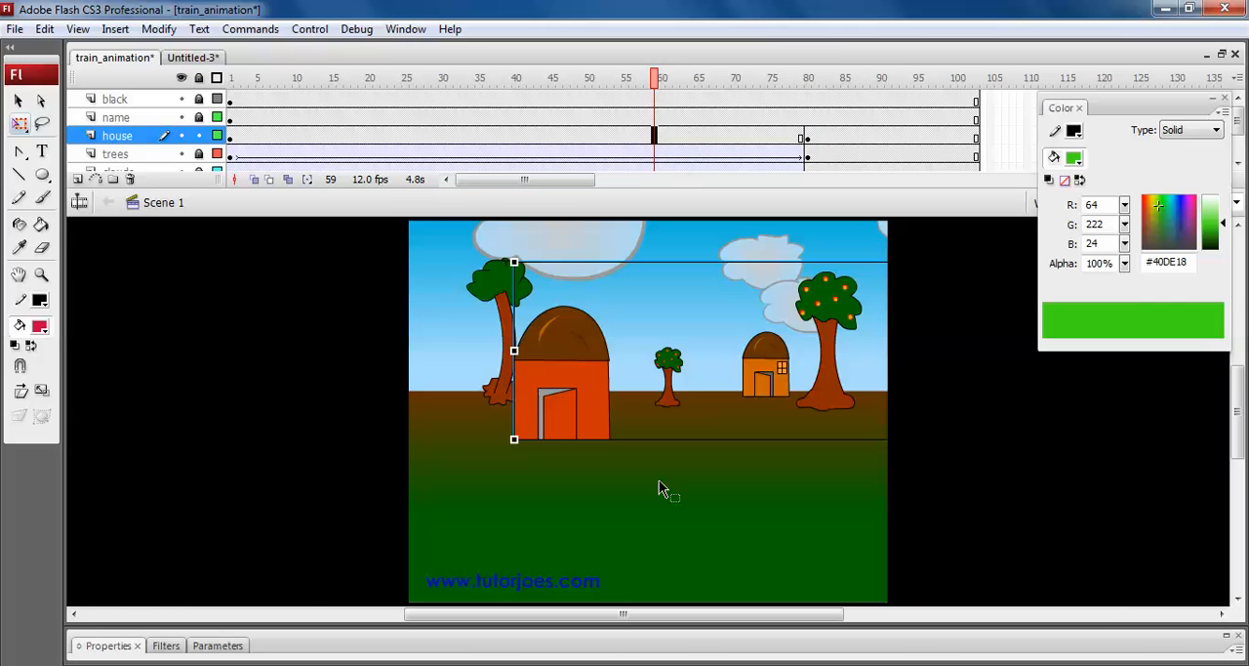
left_click(607, 656)
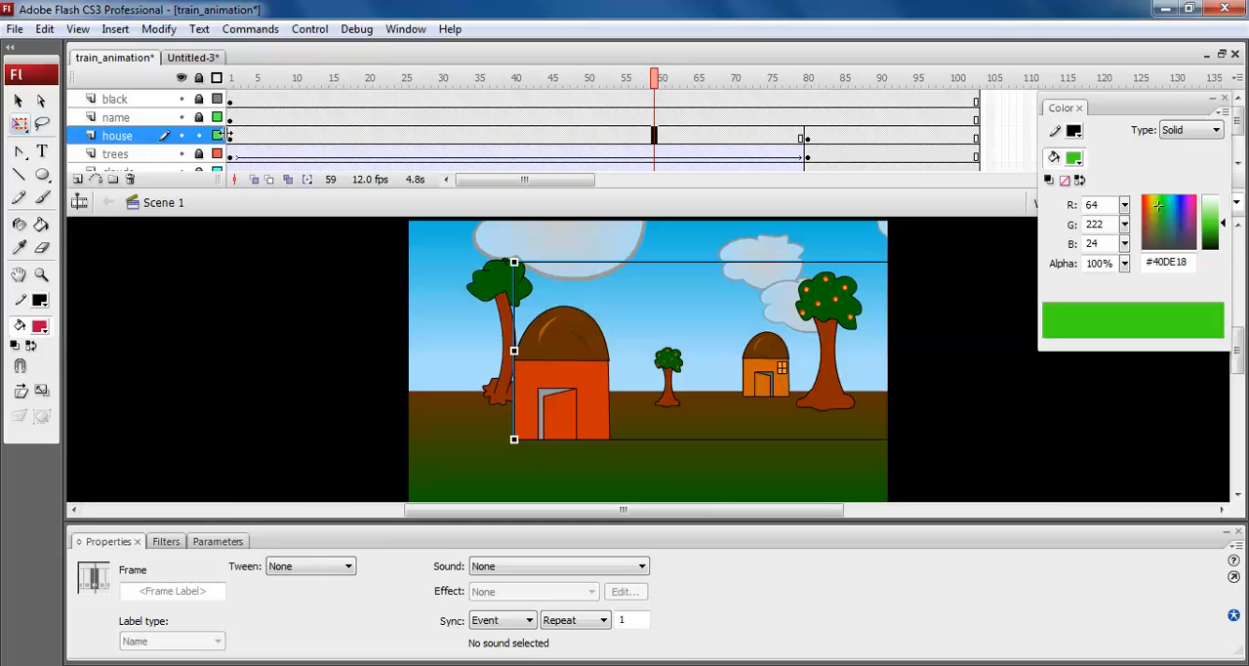
left_click(229, 136)
left_click(810, 138)
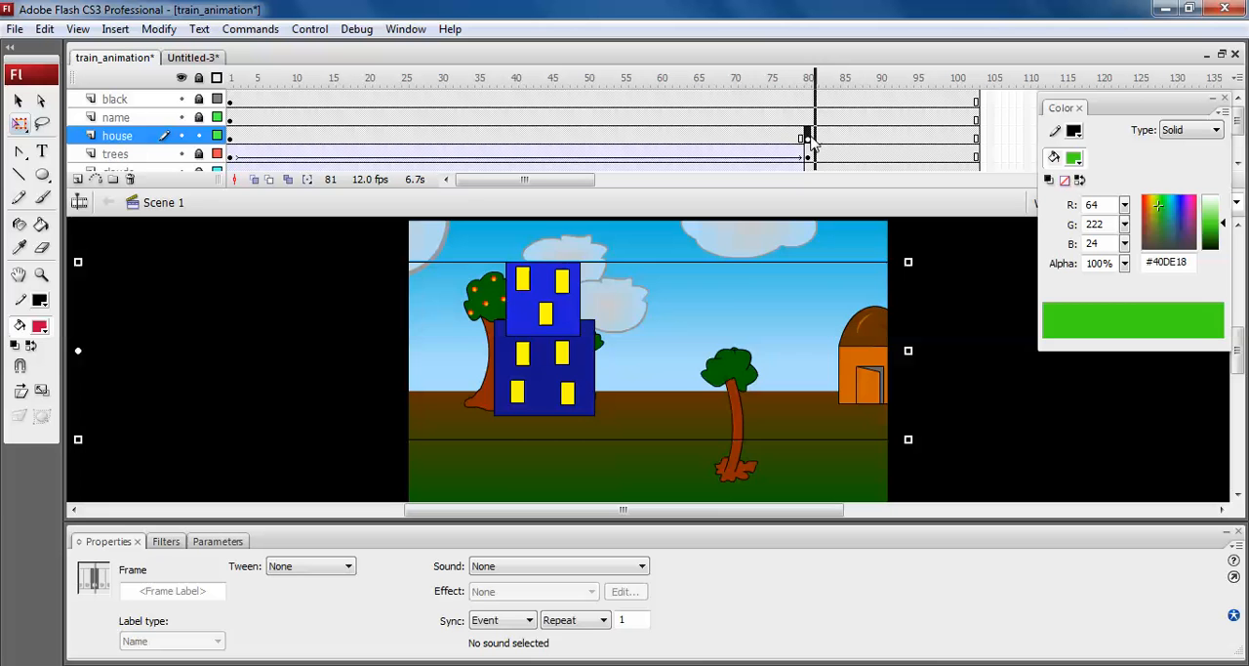
left_click(559, 138)
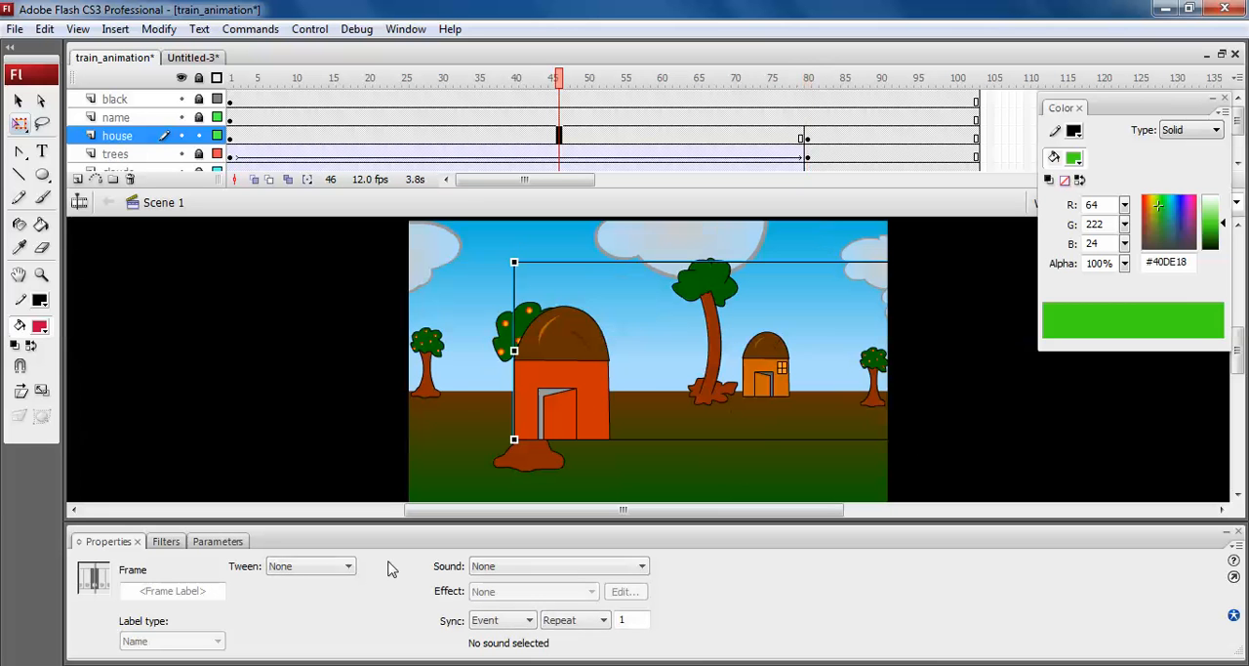
left_click(316, 566)
left_click(310, 595)
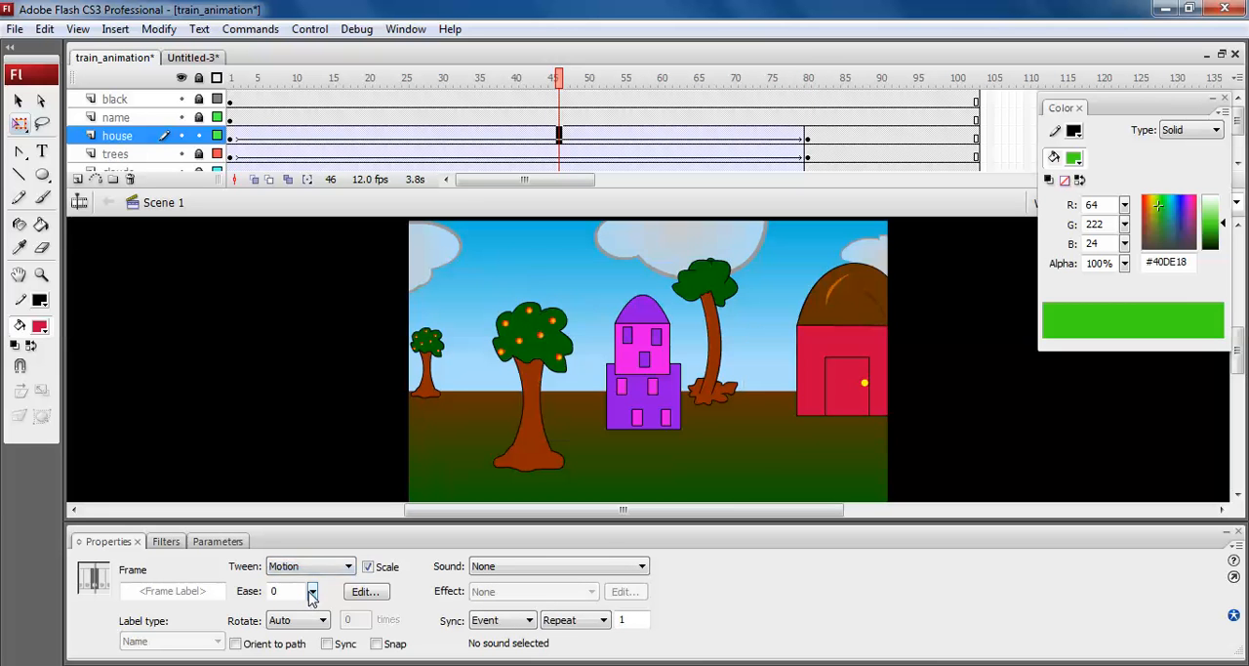
double_click(606, 538)
Play the animation from frame 1 and adjust the timeline length so the house and trees tweens end at frame 100.
left_click_drag(569, 78, 231, 106)
left_click(191, 121)
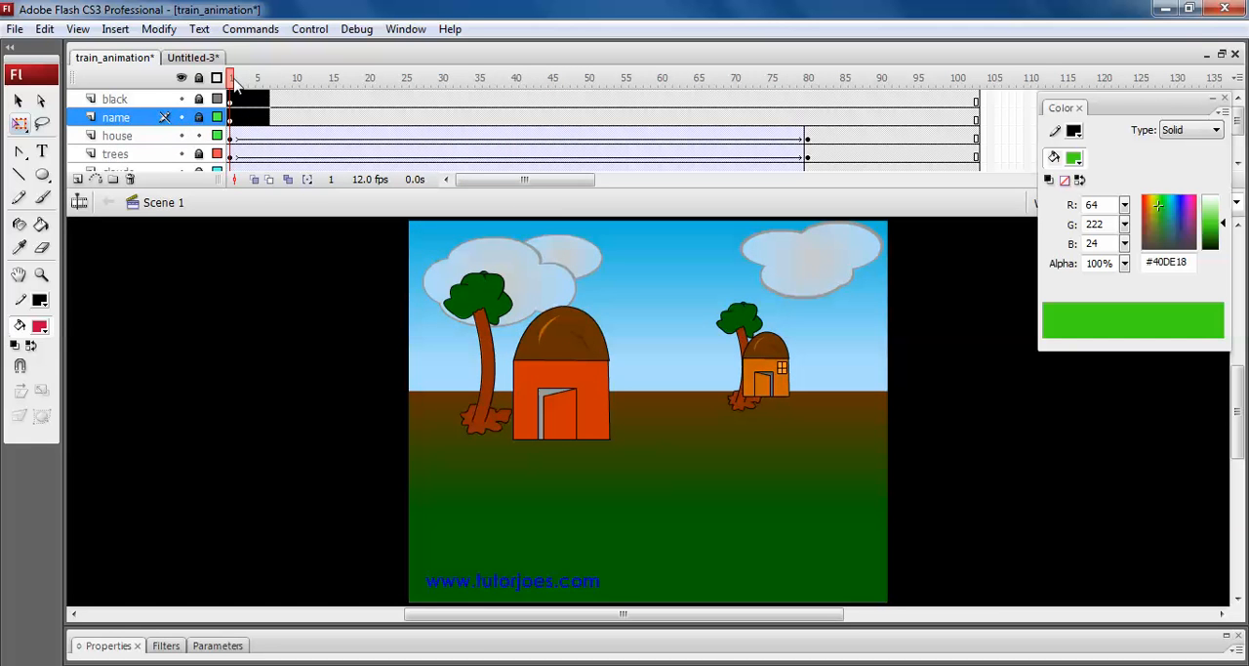
key("Return")
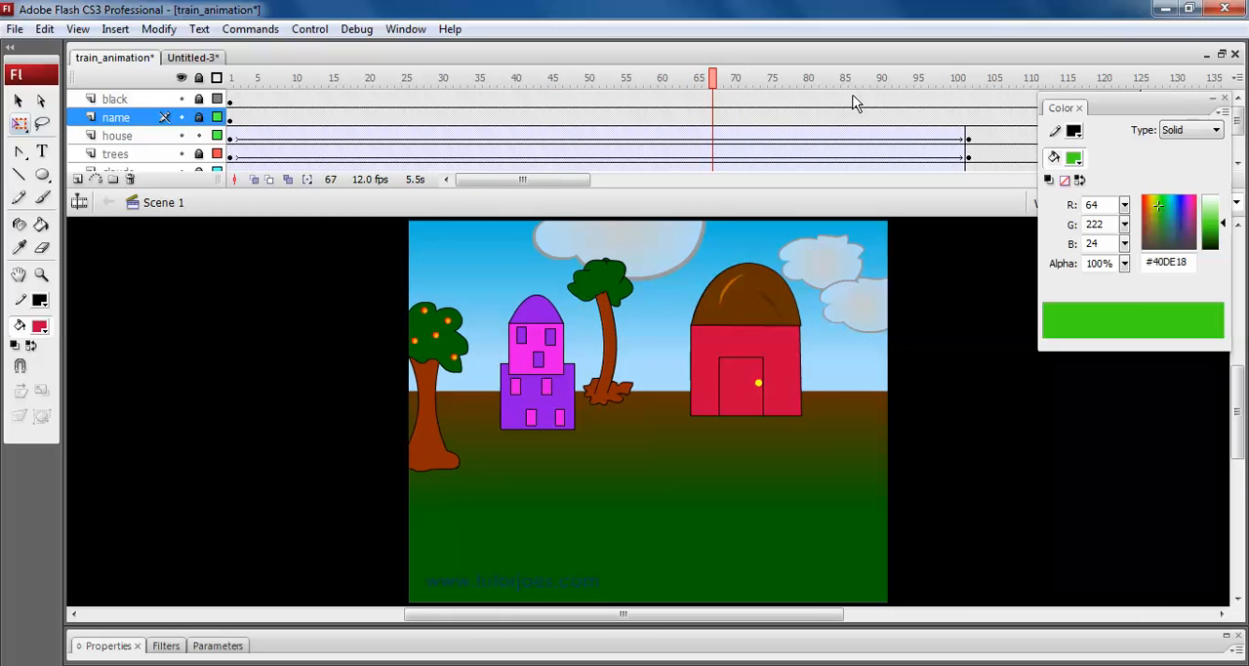
left_click(963, 78)
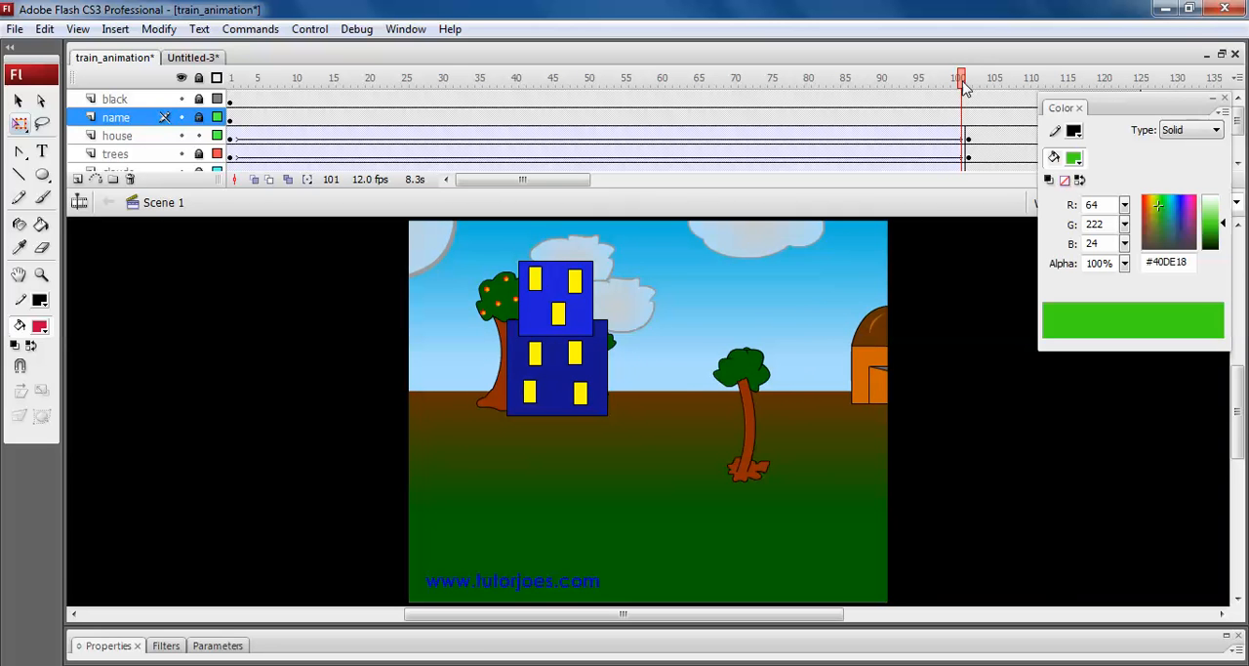
key("shift+F5")
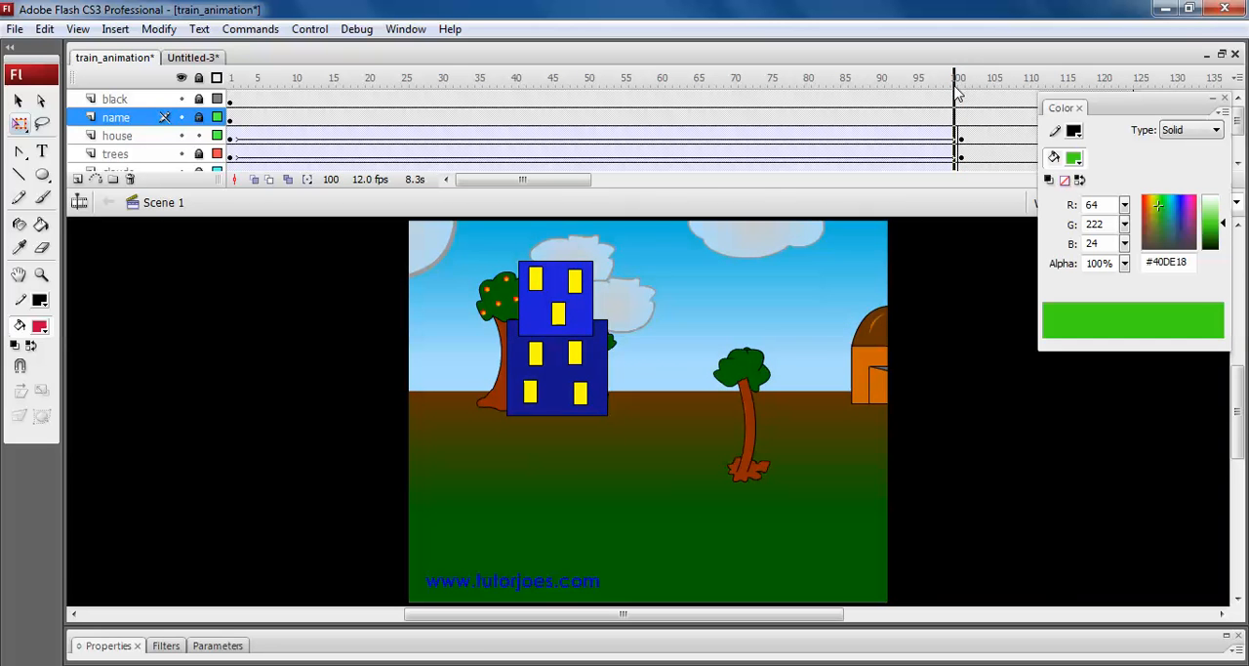
Scrub back to the early frames, test the movie and view the scrolling houses and trees in a maximised preview.
left_click_drag(954, 85, 262, 86)
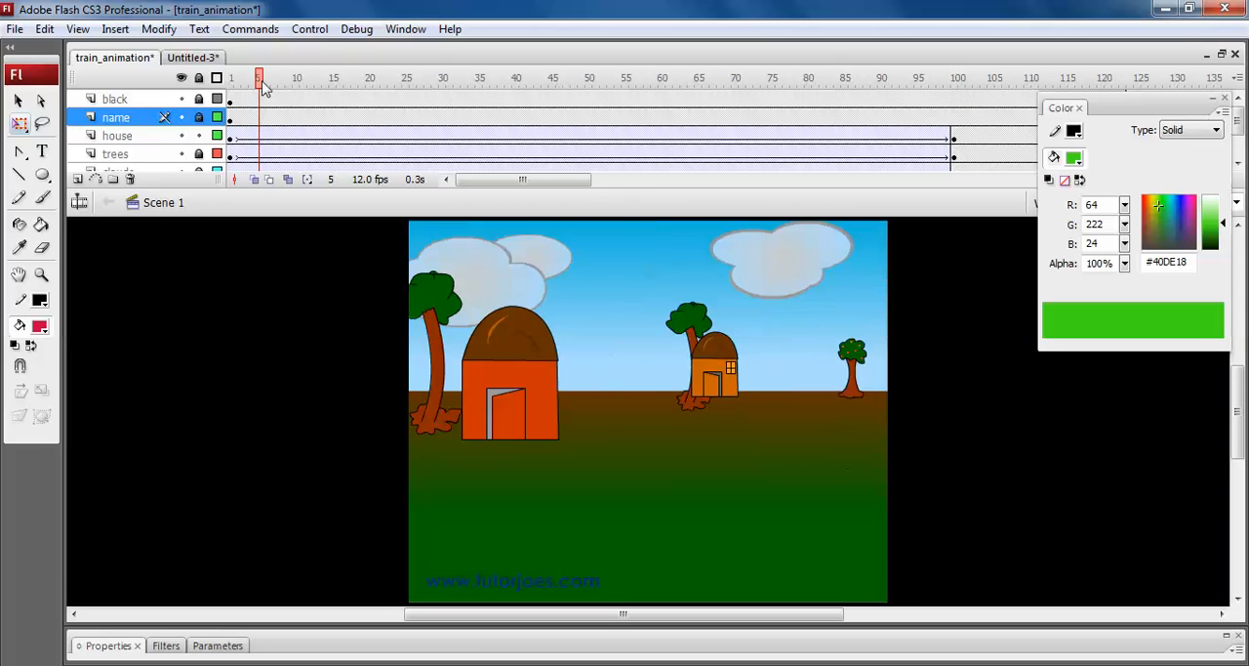
key("ctrl+Return")
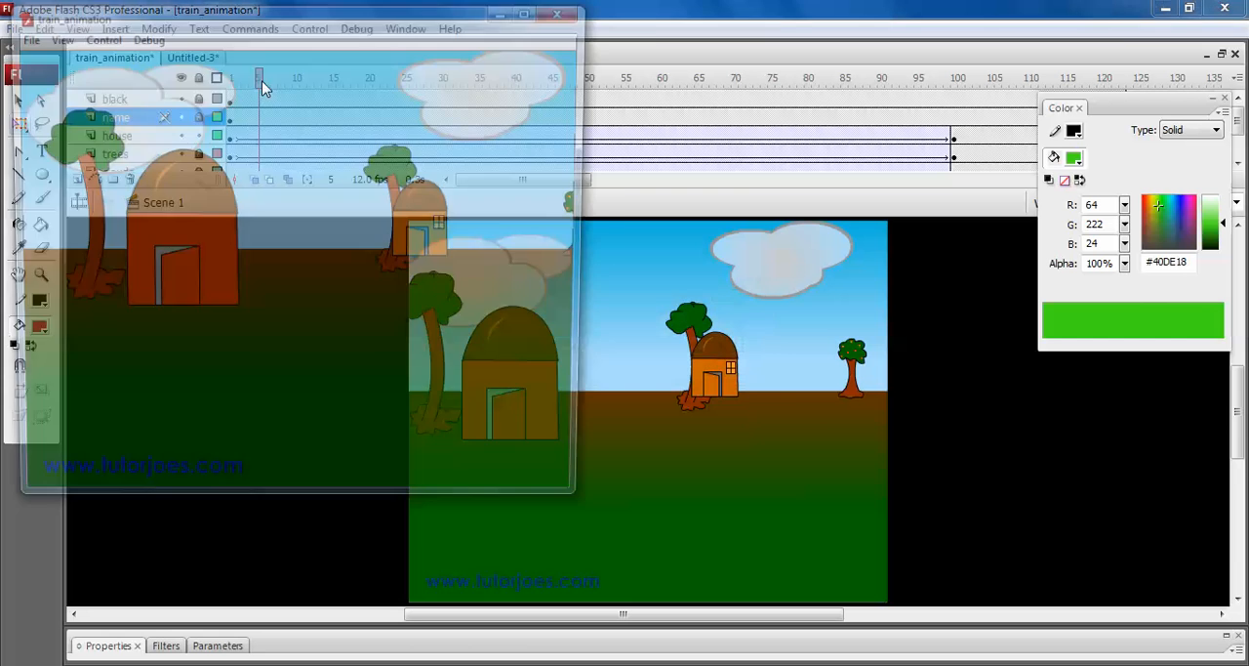
left_click(535, 19)
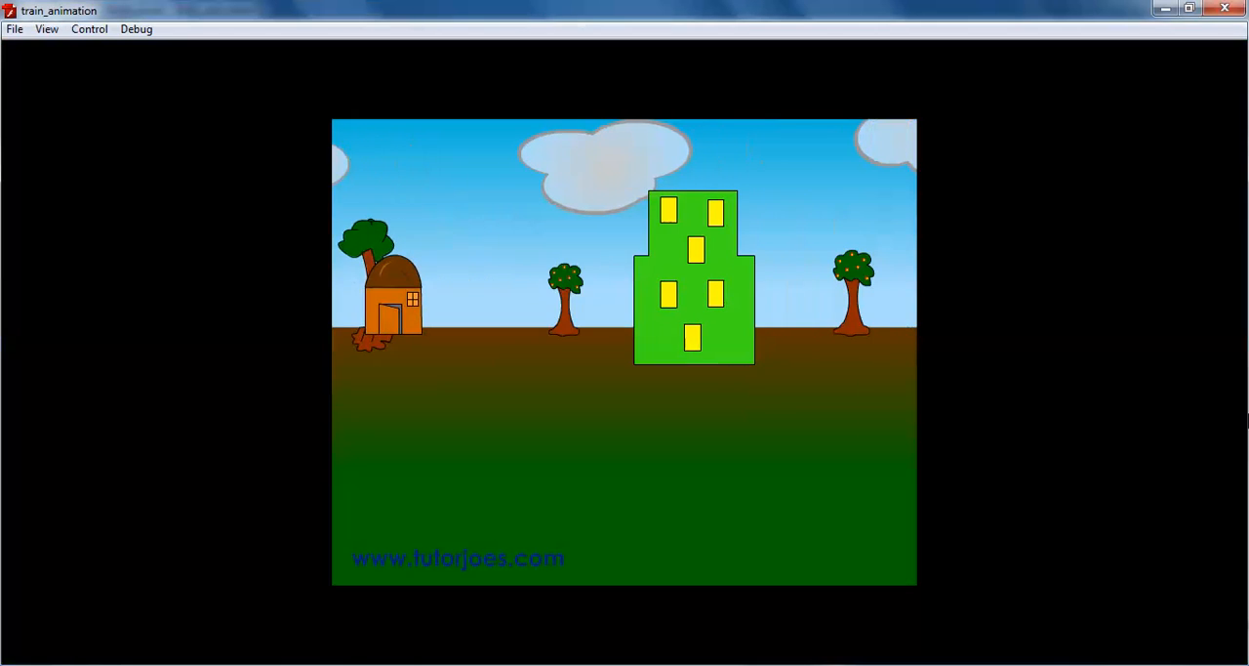